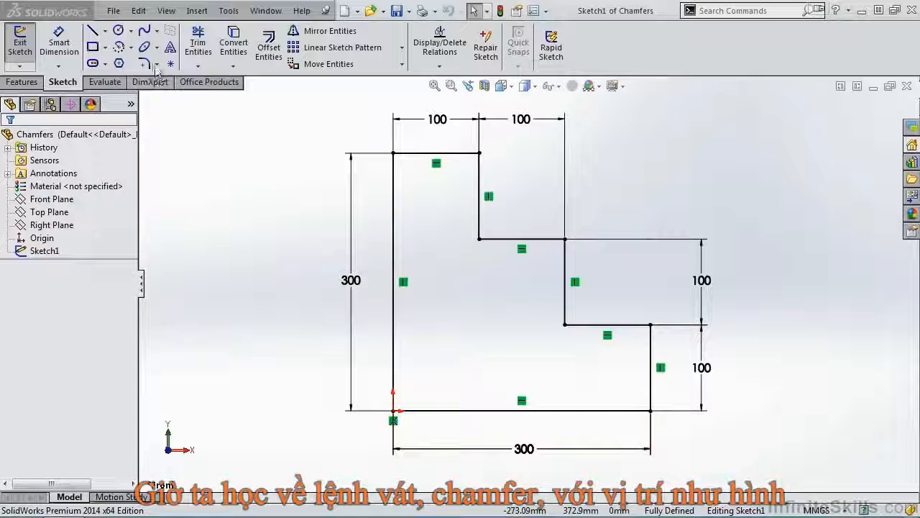
# Chamfer the stepped profile's upper-left corner with an equal-distance sketch chamfer of 10 mm.
pyautogui.click(157, 66)
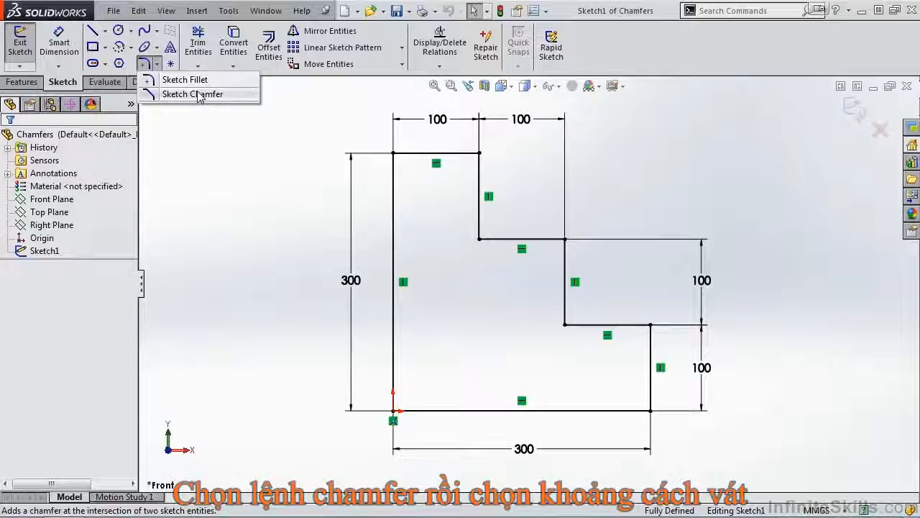
pyautogui.click(194, 94)
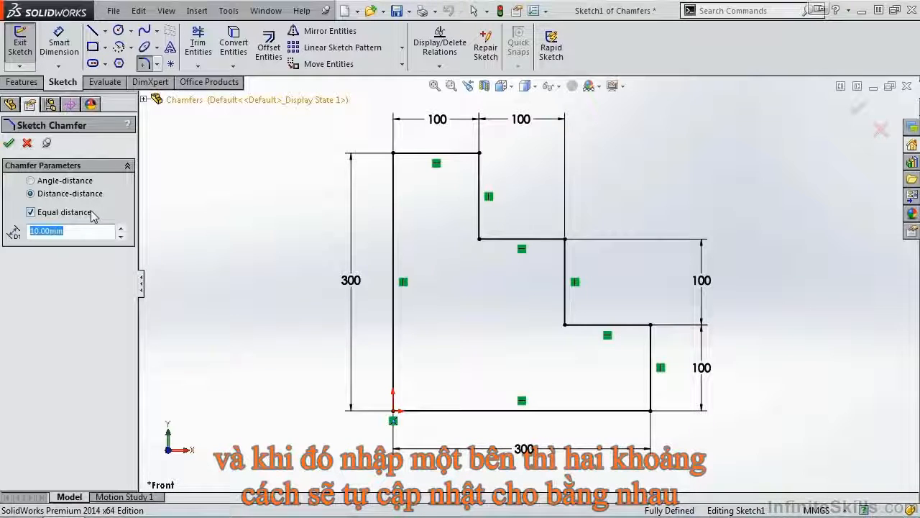
pyautogui.click(393, 154)
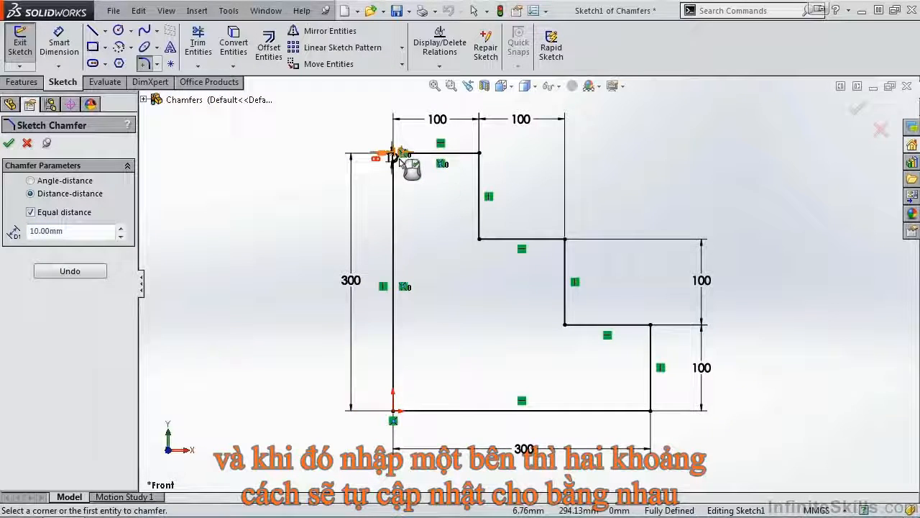
pyautogui.scroll(-10, 400, 160)
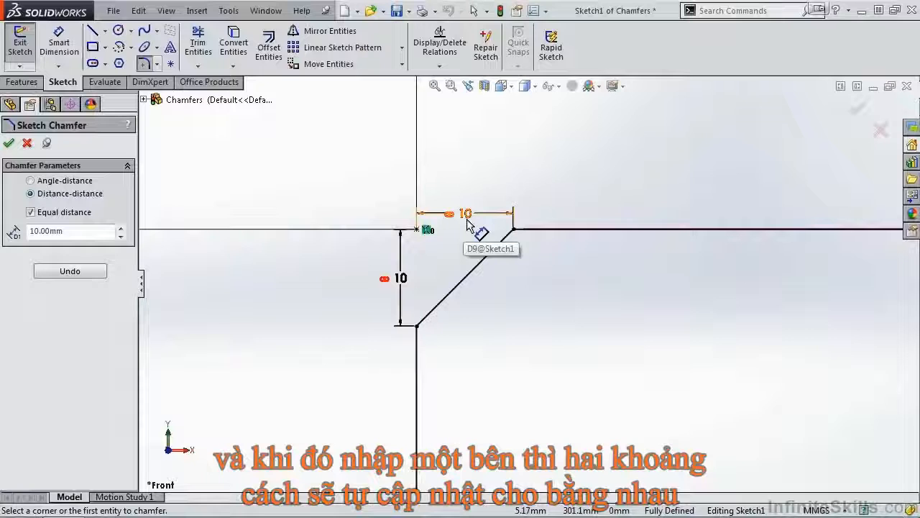
pyautogui.press('f')
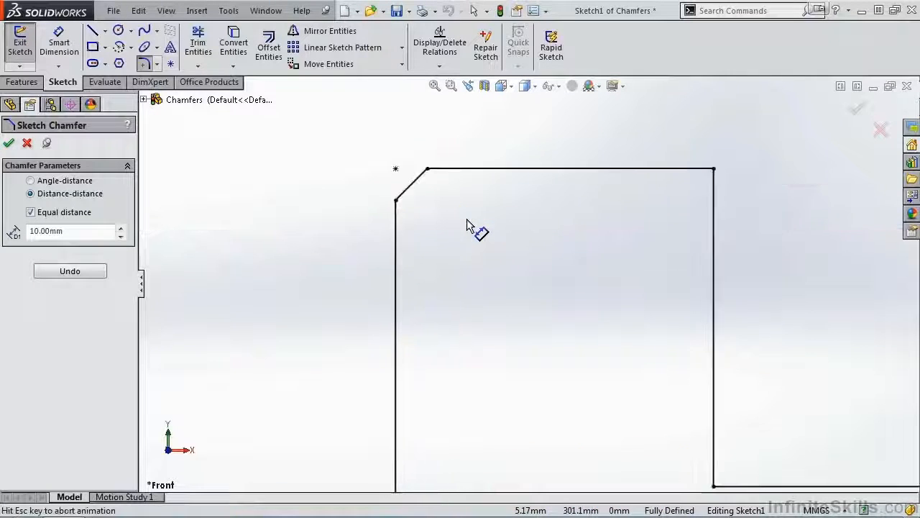
# Chamfer the corner between the top edge and the upper step's vertical edge with unequal distances of 10 mm and 20 mm.
pyautogui.click(30, 212)
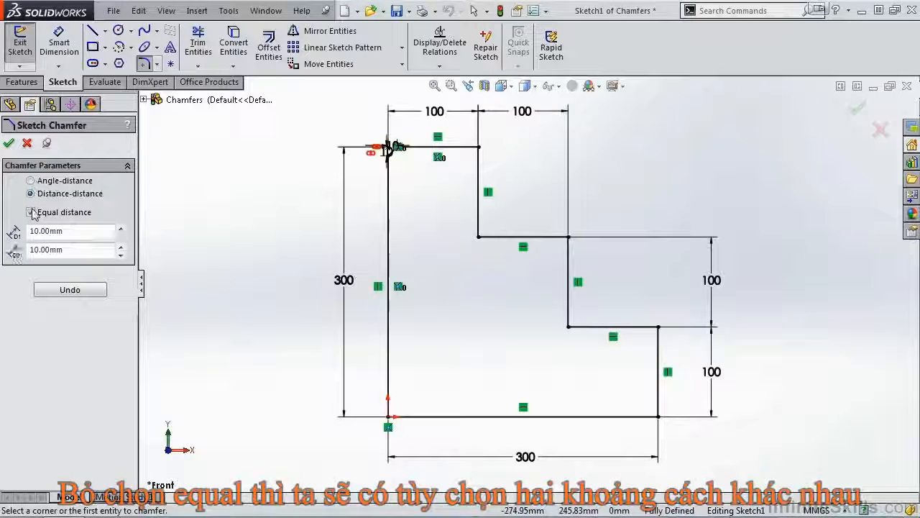
pyautogui.click(31, 212)
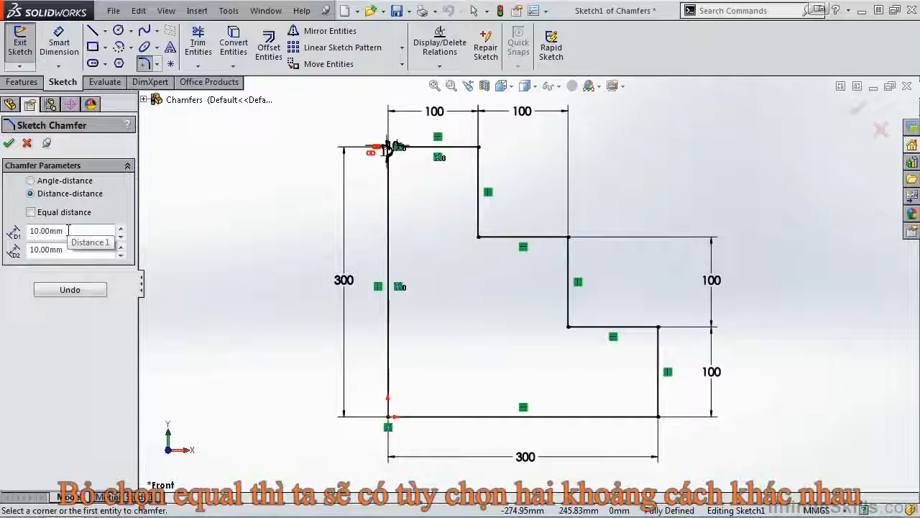
pyautogui.moveTo(67, 249); pyautogui.dragTo(22, 260)
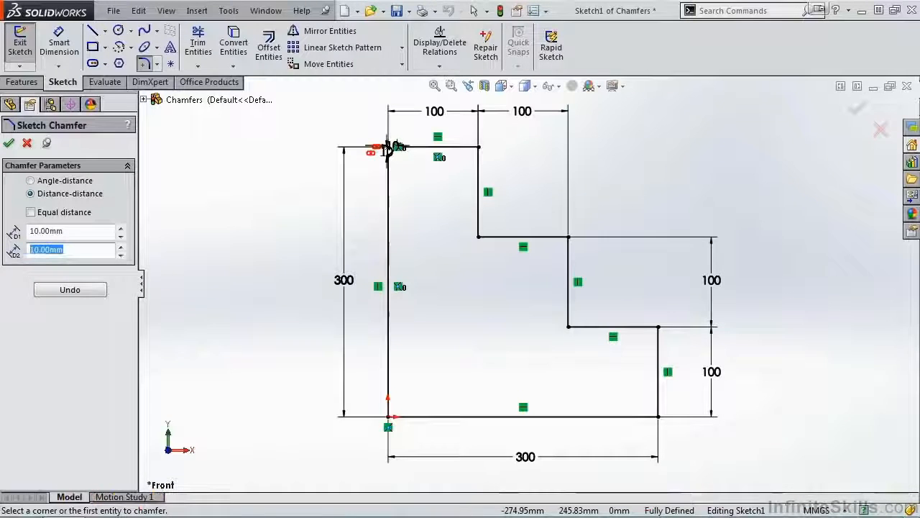
pyautogui.write('20')
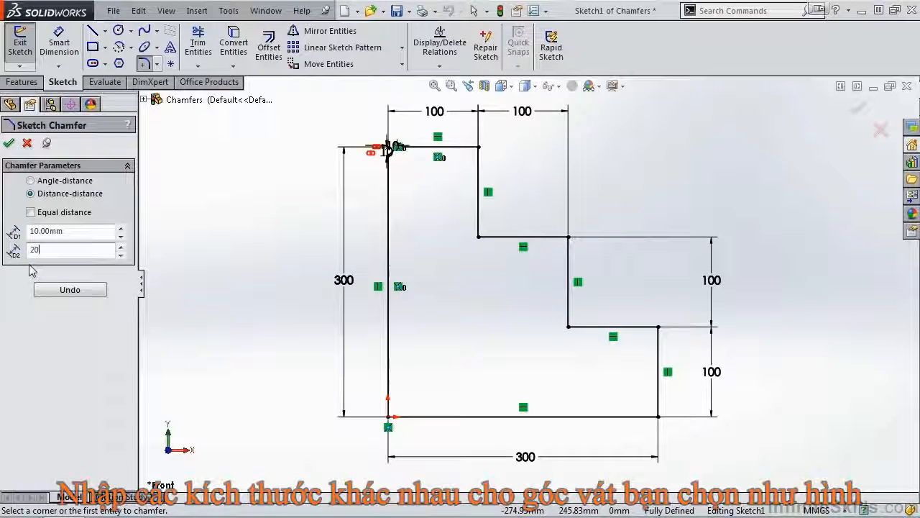
pyautogui.click(462, 148)
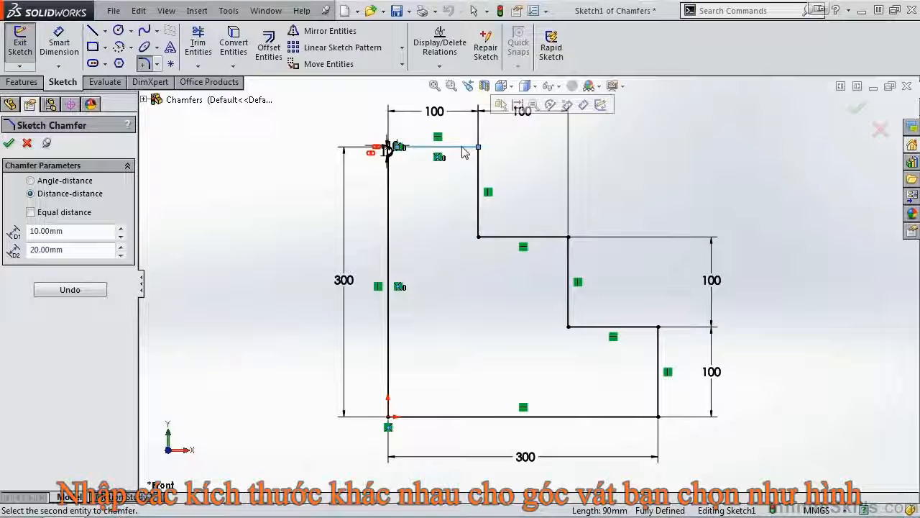
pyautogui.click(479, 159)
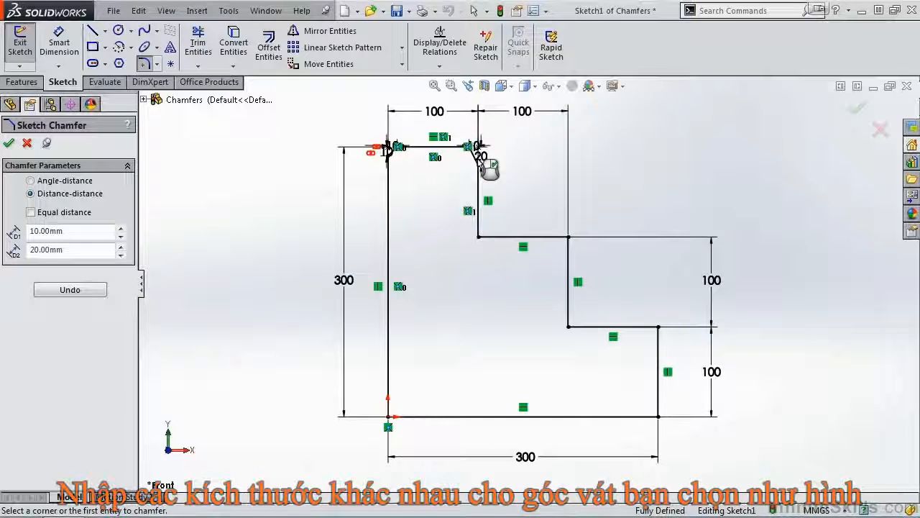
pyautogui.scroll(-5, 491, 169)
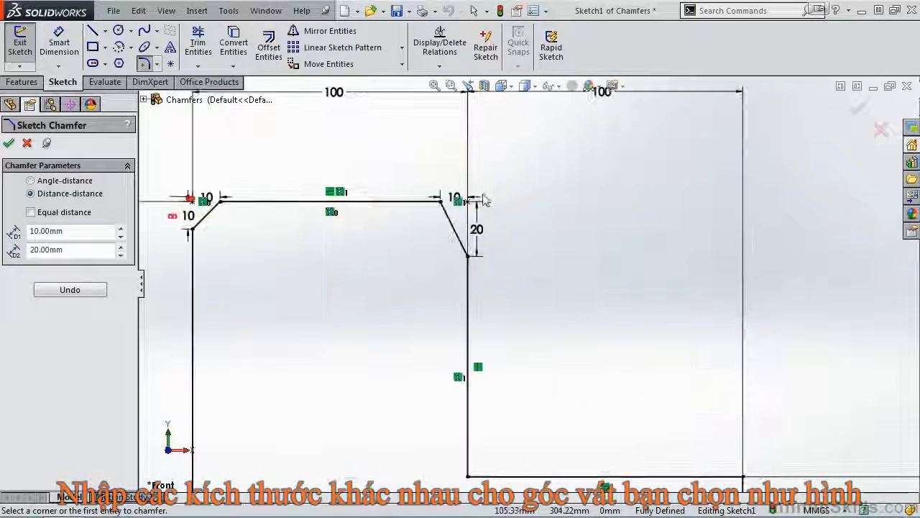
pyautogui.scroll(-4, 485, 200)
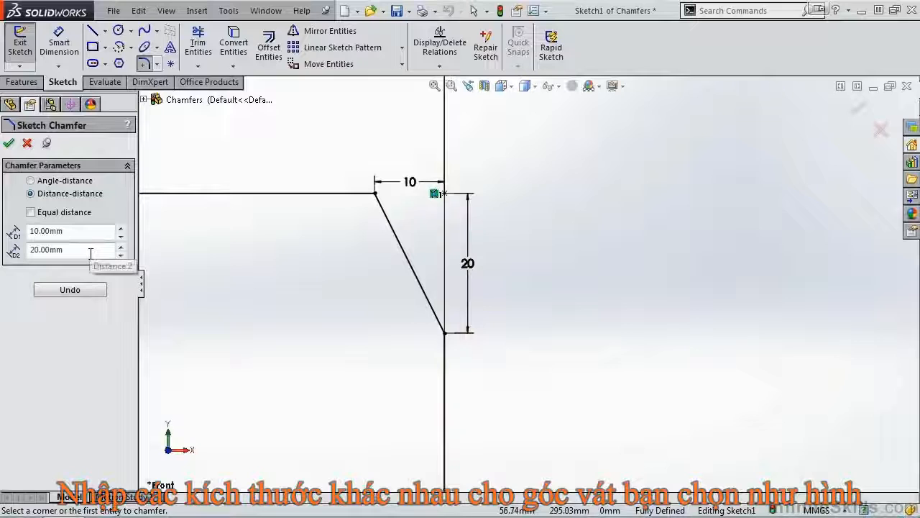
pyautogui.press('f')
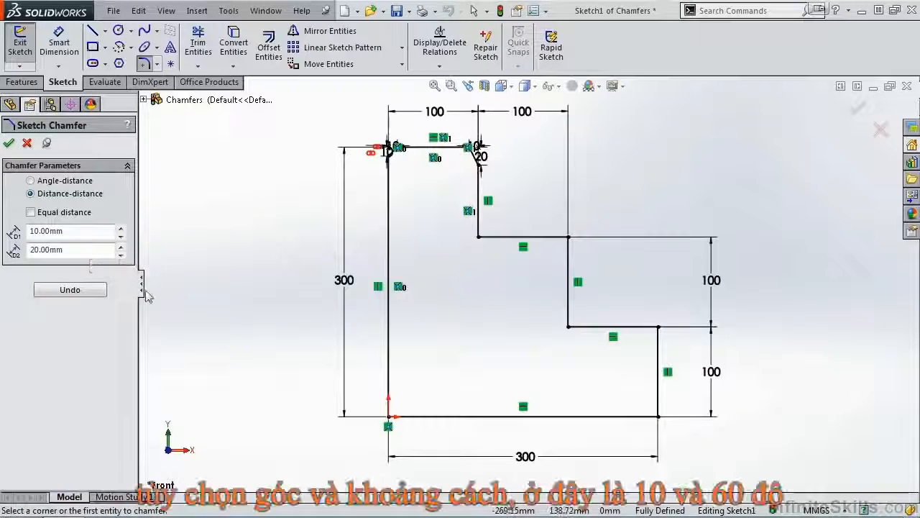
# Chamfer the upper step's inner corner with an angle-distance sketch chamfer of 10 mm and 60 degrees, measured from the vertical edge.
pyautogui.click(31, 181)
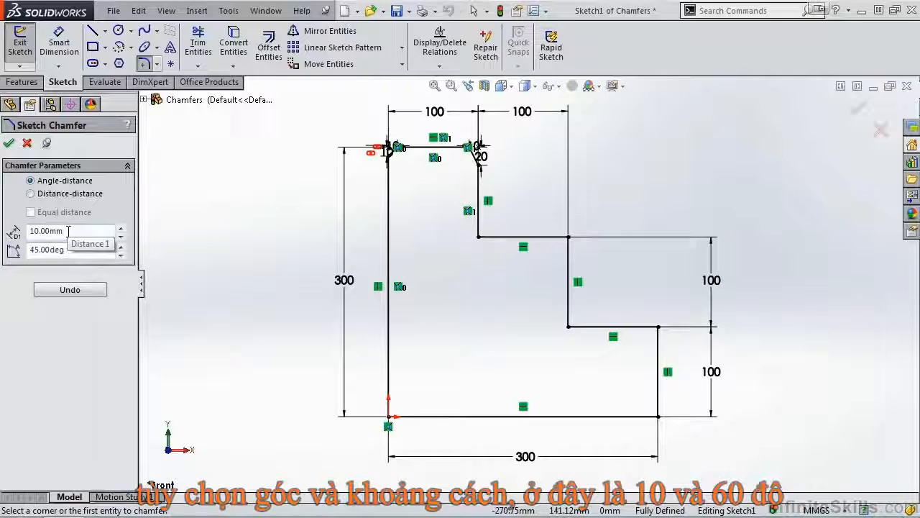
pyautogui.doubleClick(68, 250)
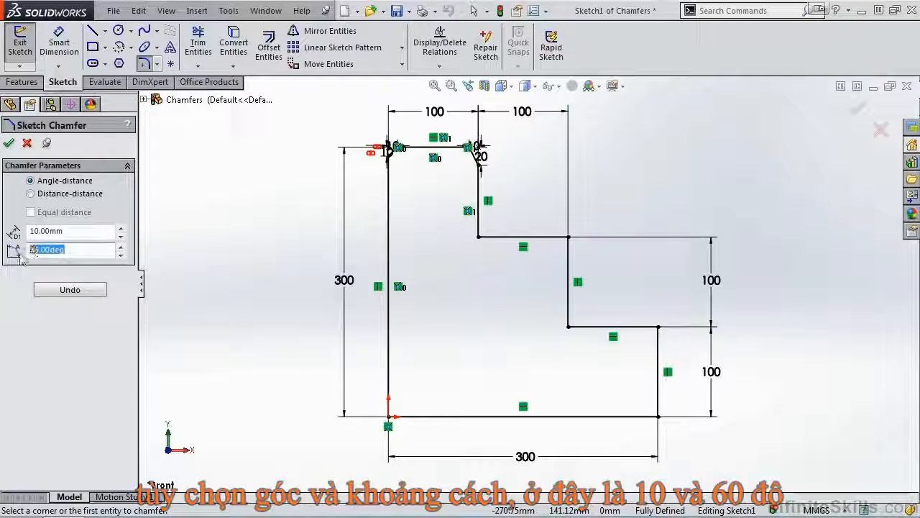
pyautogui.write('60')
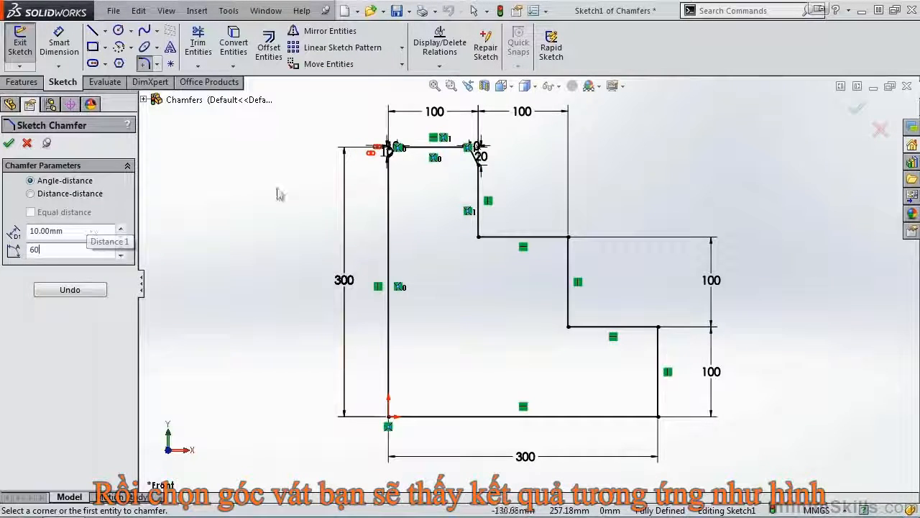
pyautogui.click(478, 224)
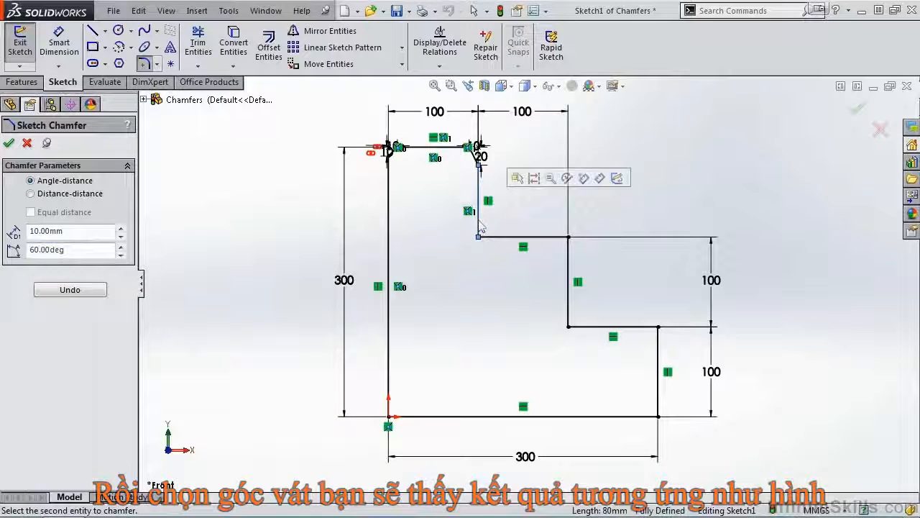
pyautogui.click(489, 237)
pyautogui.scroll(-3, 496, 242)
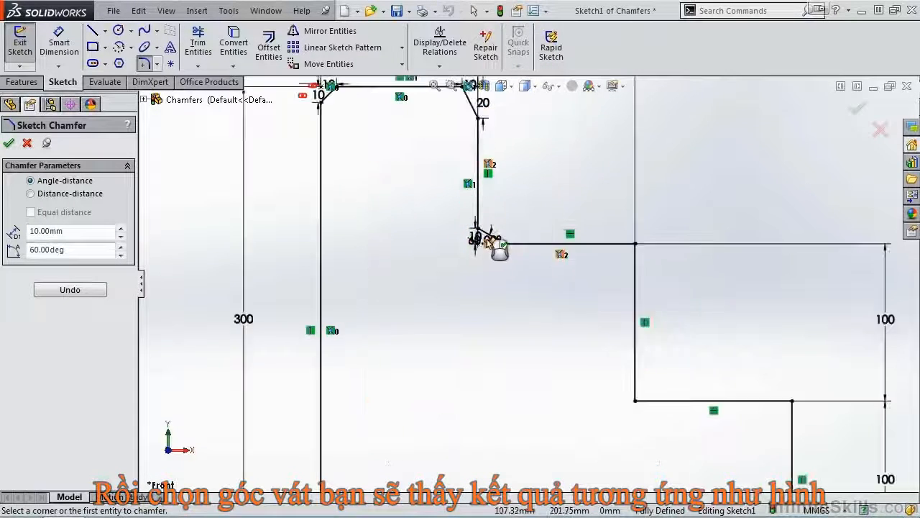
pyautogui.scroll(-5, 496, 248)
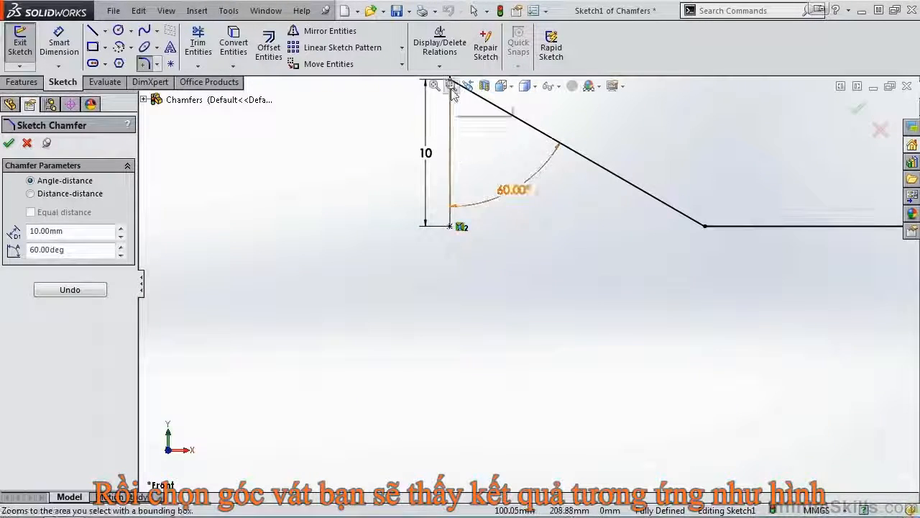
pyautogui.scroll(1, 547, 237)
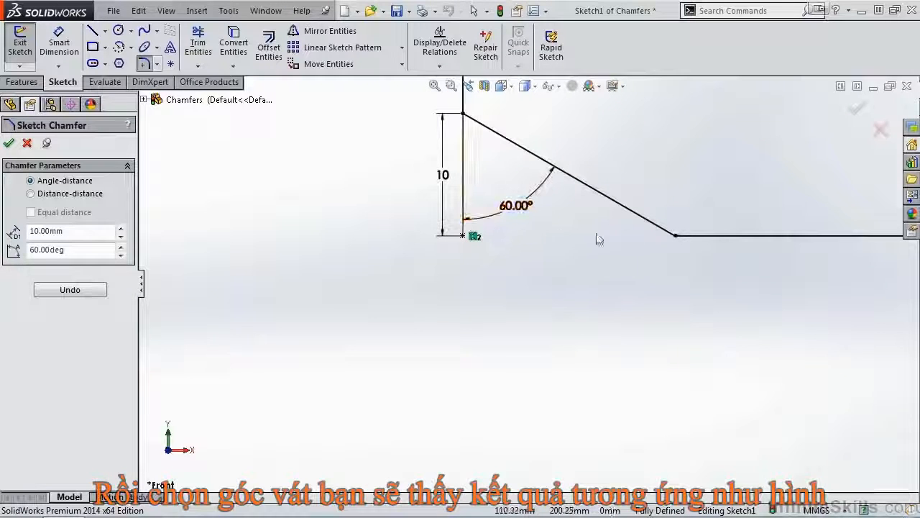
pyautogui.press('f')
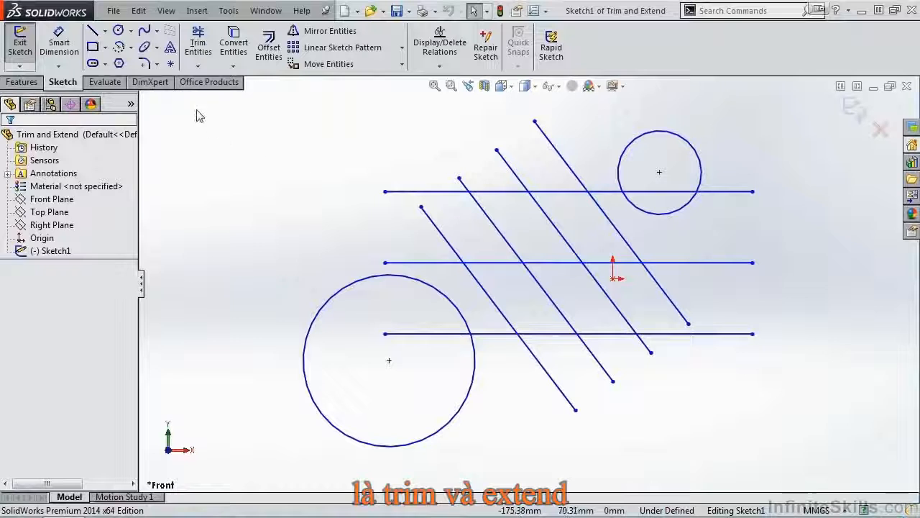
# Try Power trim on the diagonals' upper ends, the small circle's upper arc and segments around the middle horizontal line, and undo the trims.
pyautogui.click(198, 65)
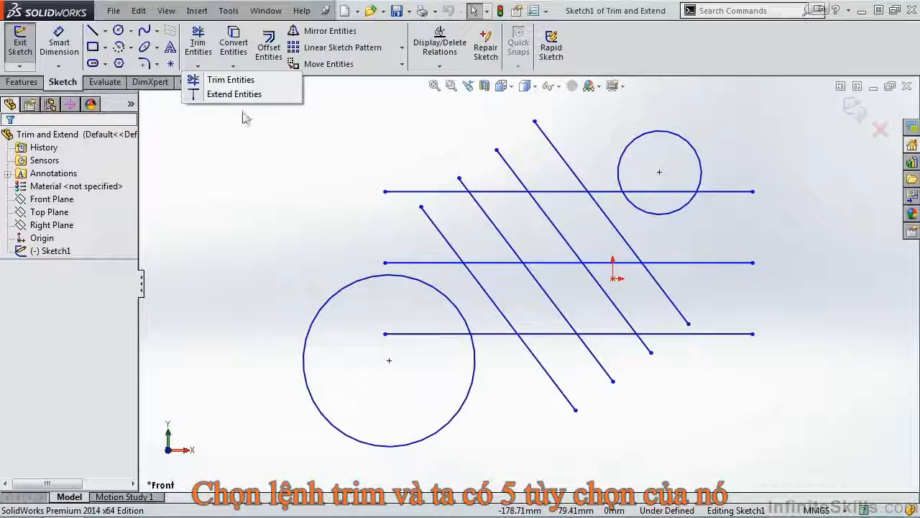
pyautogui.click(243, 80)
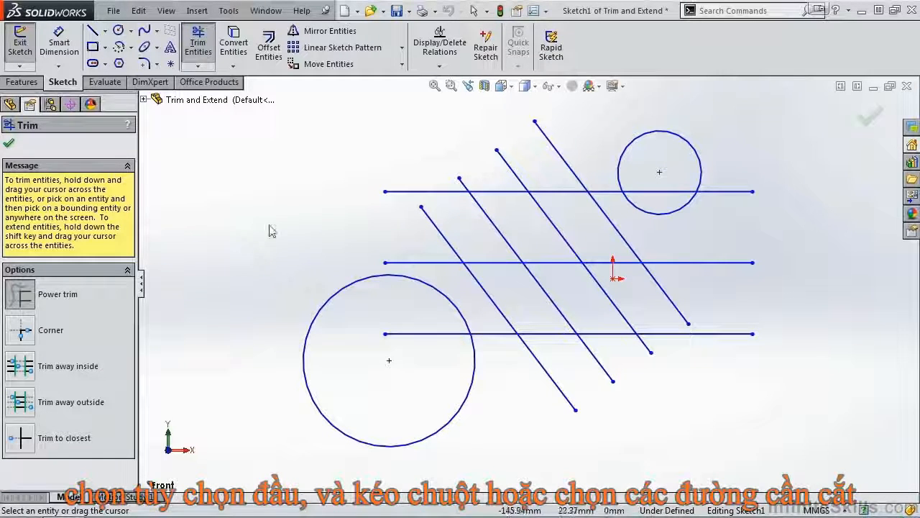
pyautogui.moveTo(385, 161)
pyautogui.mouseDown()
pyautogui.moveTo(427, 181)
pyautogui.moveTo(484, 188)
pyautogui.mouseUp()
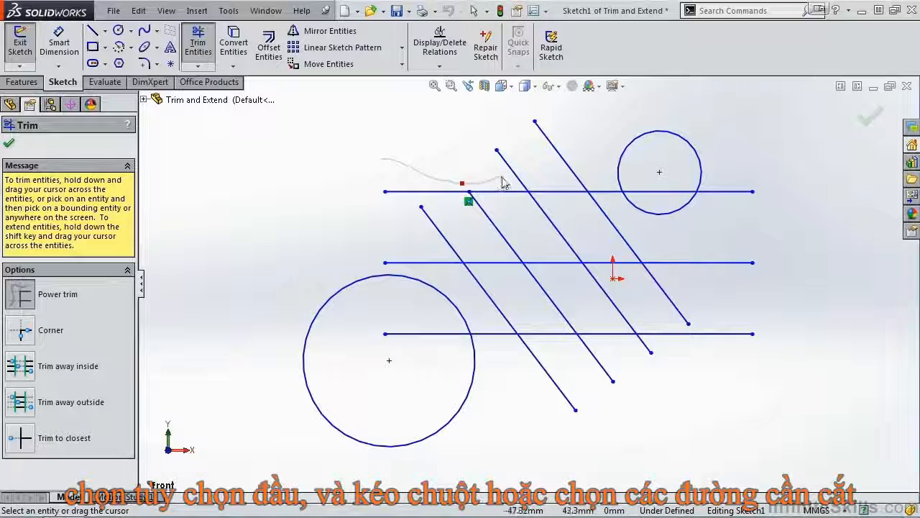
pyautogui.moveTo(503, 183)
pyautogui.mouseDown()
pyautogui.moveTo(576, 144)
pyautogui.moveTo(635, 144)
pyautogui.moveTo(688, 189)
pyautogui.moveTo(746, 173)
pyautogui.mouseUp()
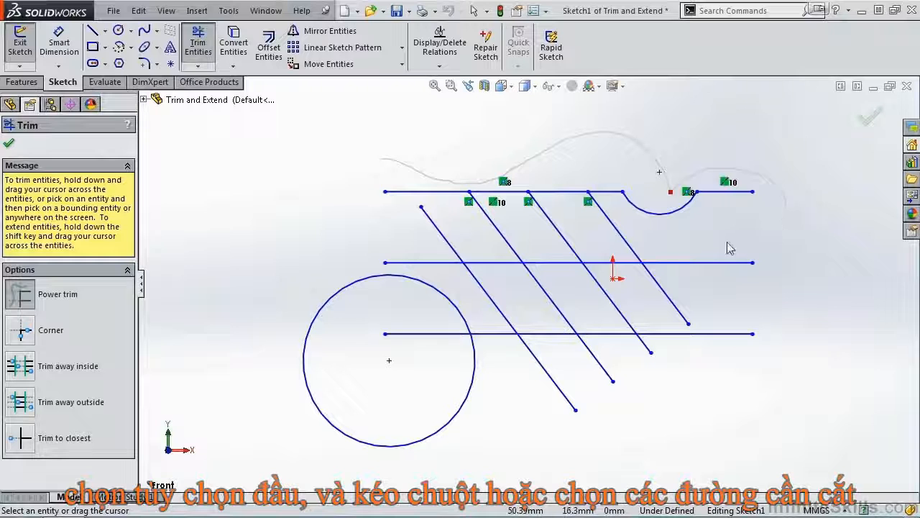
pyautogui.moveTo(729, 248)
pyautogui.mouseDown()
pyautogui.moveTo(690, 267)
pyautogui.moveTo(658, 305)
pyautogui.moveTo(606, 304)
pyautogui.mouseUp()
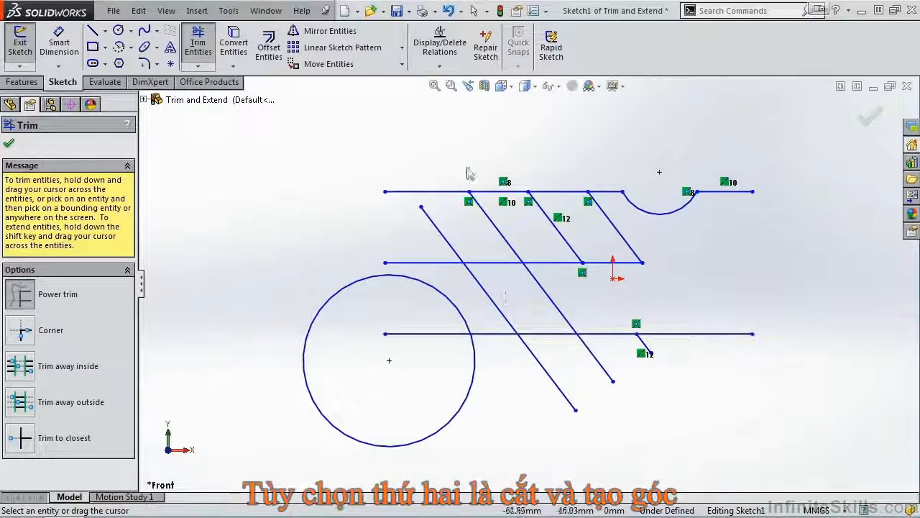
pyautogui.click(447, 10)
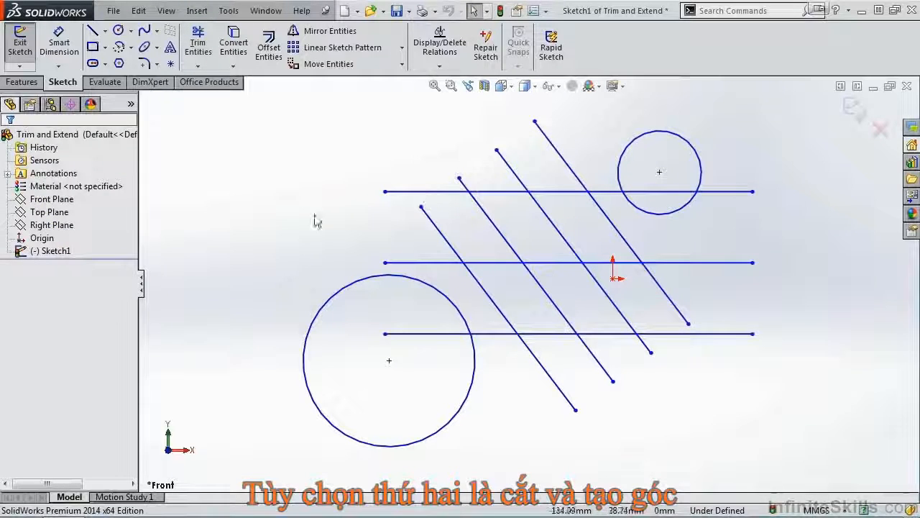
# Try Corner trim between the middle horizontal line and the two leftmost diagonals to form a zigzag, and undo the trims.
pyautogui.click(198, 43)
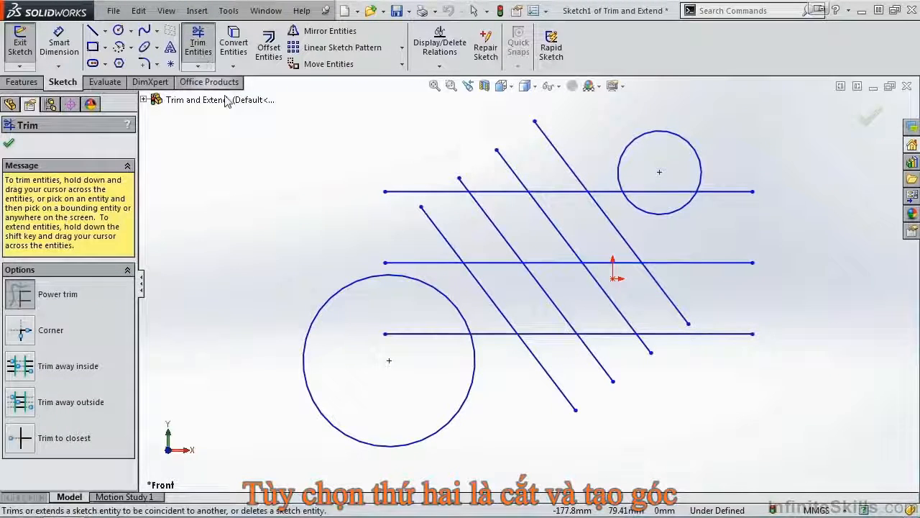
pyautogui.click(24, 333)
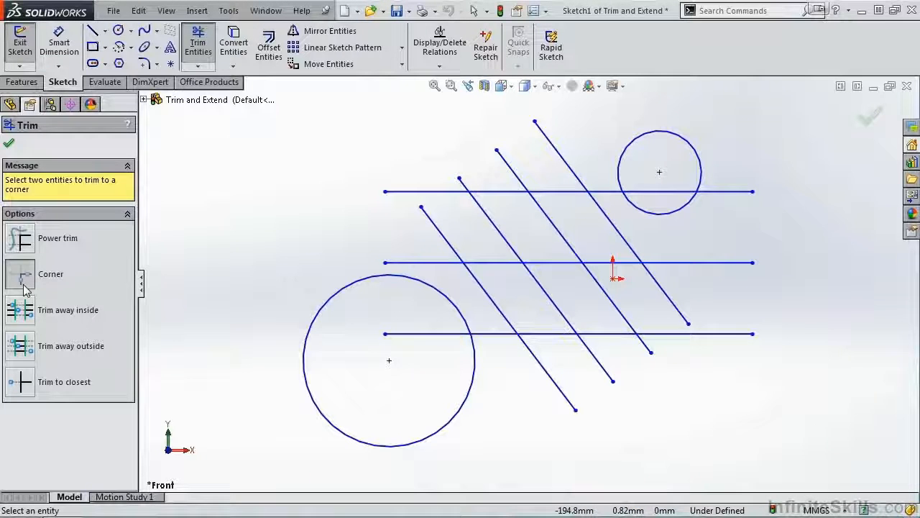
pyautogui.click(480, 284)
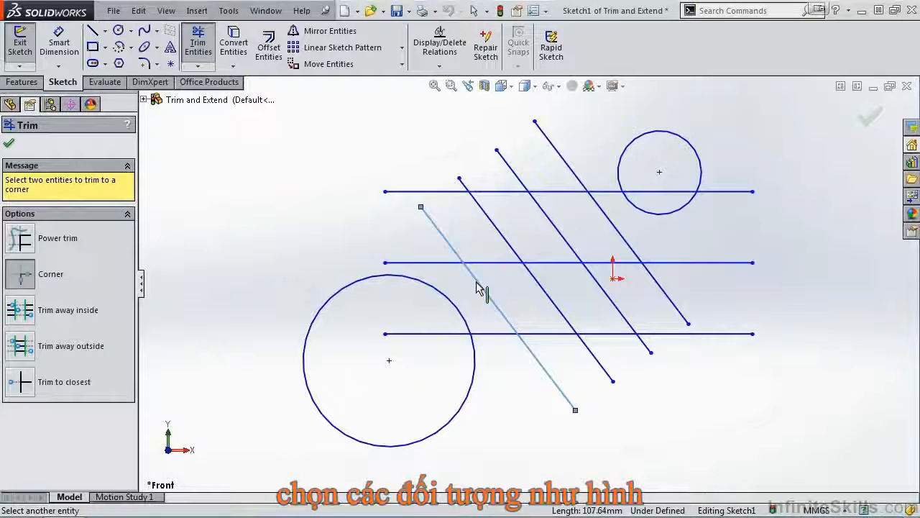
pyautogui.click(486, 264)
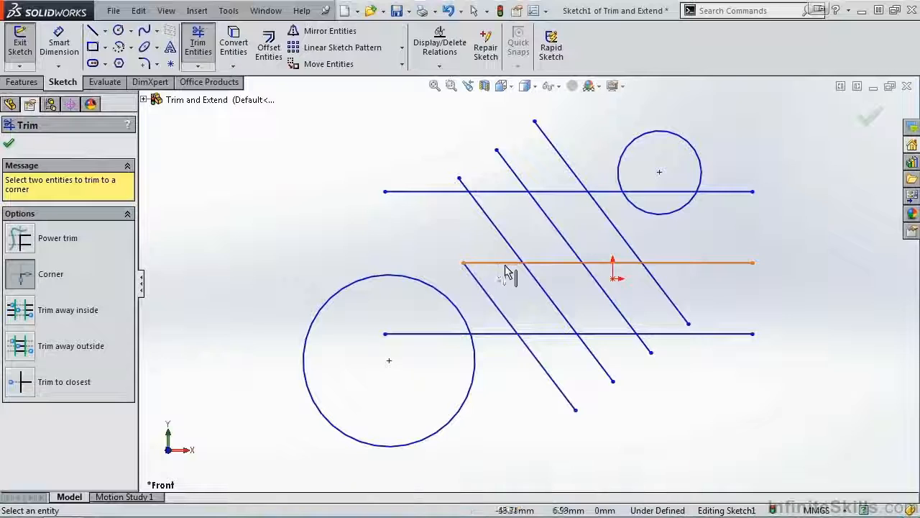
pyautogui.click(508, 265)
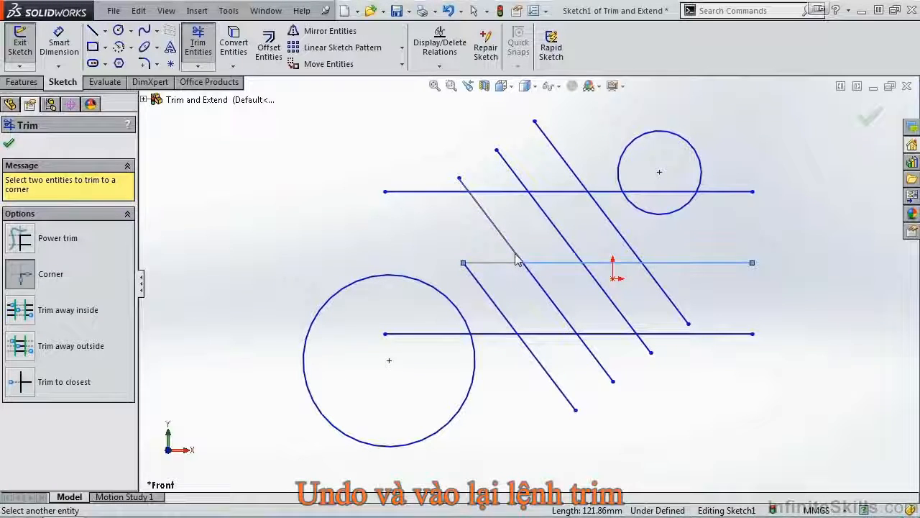
pyautogui.click(516, 258)
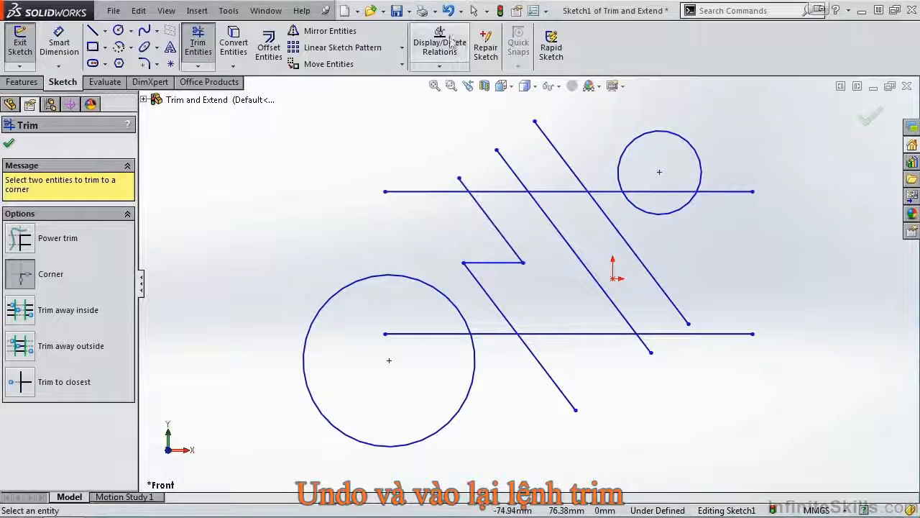
pyautogui.click(447, 12)
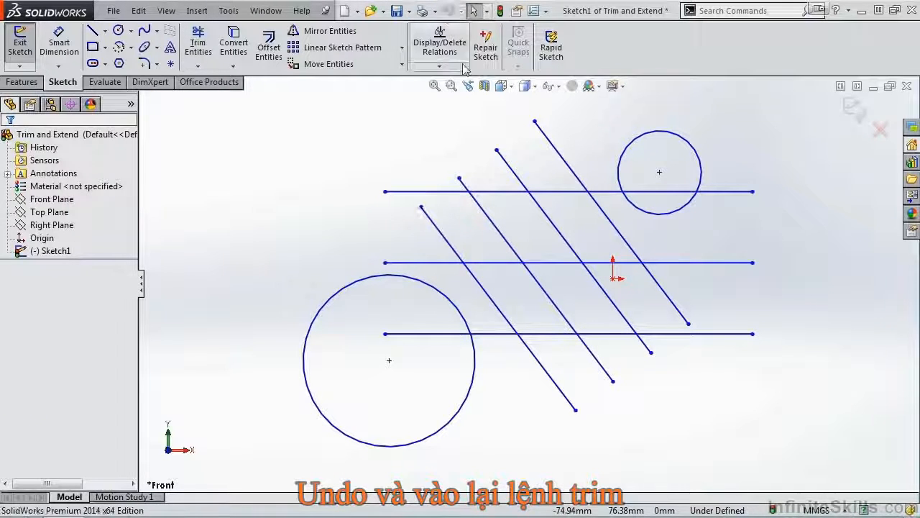
# Try Trim away inside on the bottom and middle horizontal lines, bounded by the first and third diagonals from the left, and undo the trims.
pyautogui.click(200, 56)
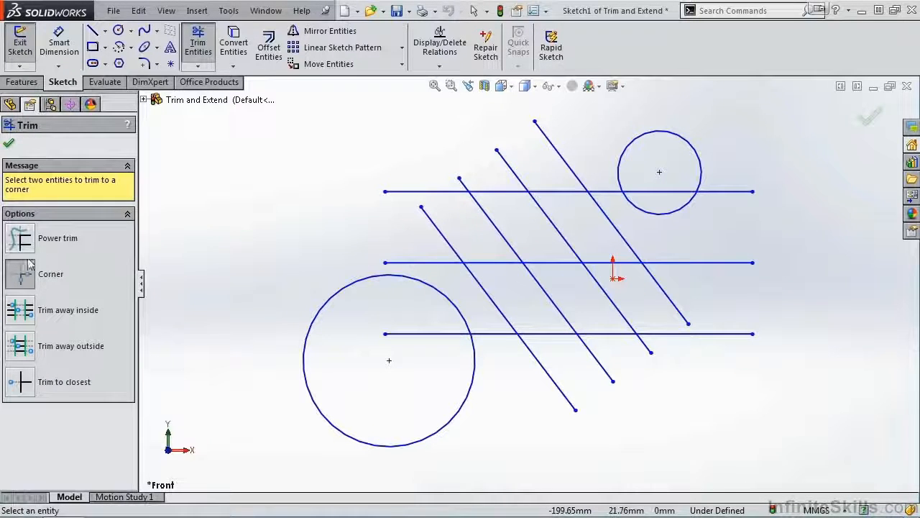
pyautogui.click(21, 320)
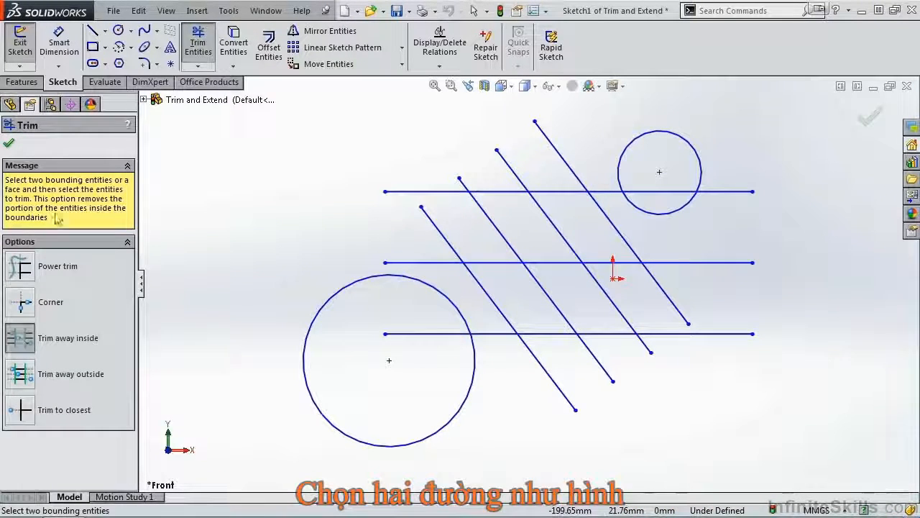
pyautogui.click(508, 321)
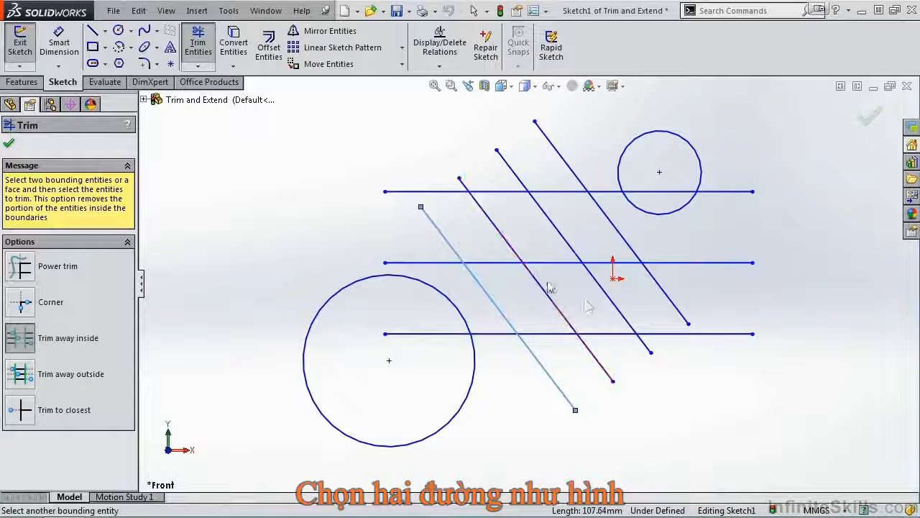
pyautogui.click(615, 309)
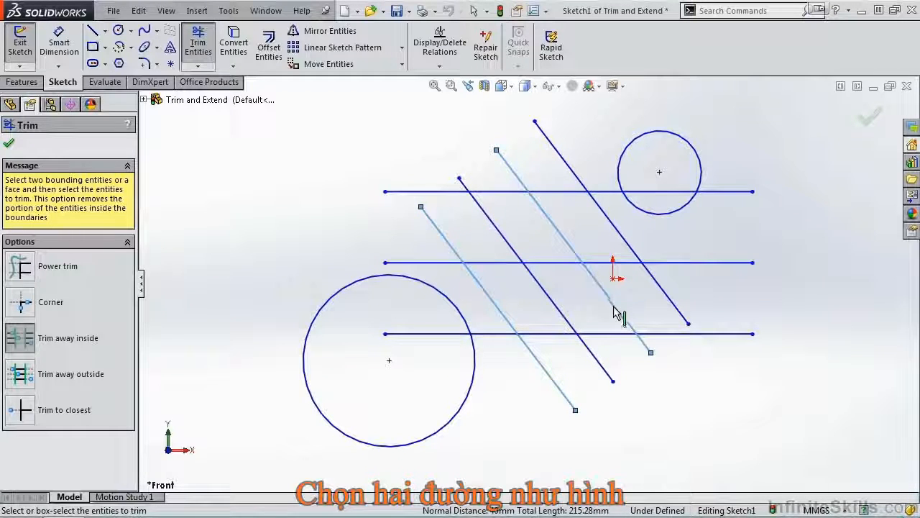
pyautogui.click(554, 335)
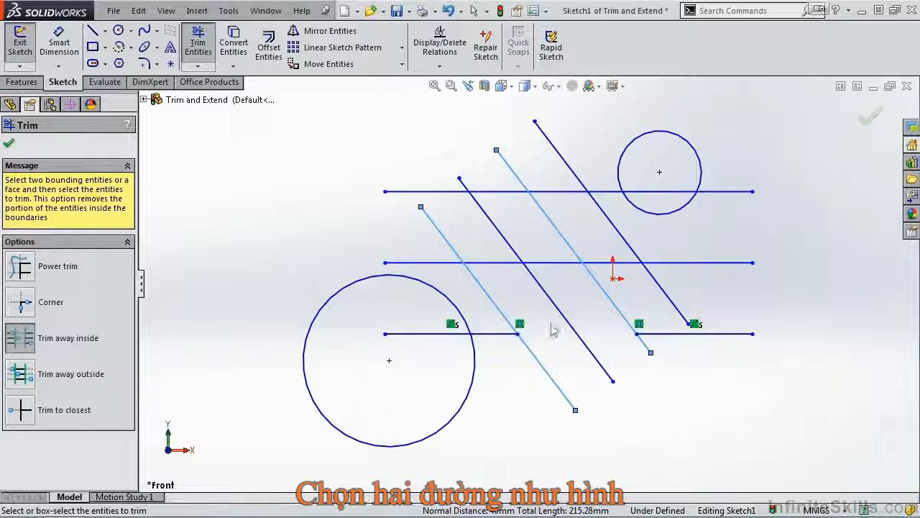
pyautogui.click(508, 269)
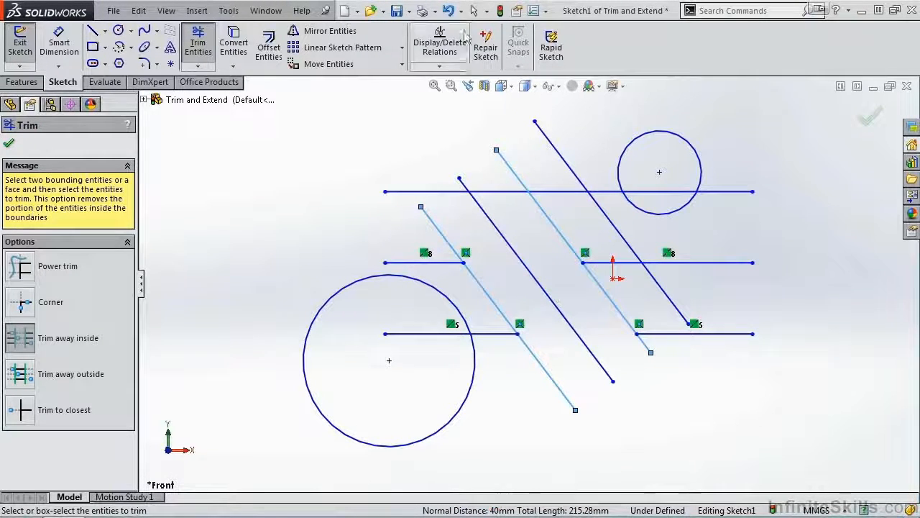
pyautogui.click(448, 10)
pyautogui.click(448, 10)
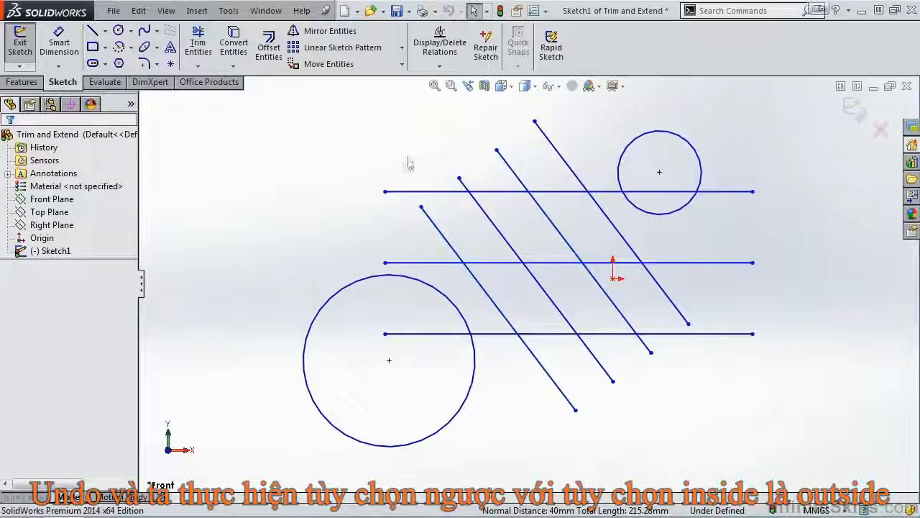
# Try Trim away outside on the bottom and middle horizontal lines, bounded by the first and third diagonals from the left, and undo the trims.
pyautogui.click(201, 54)
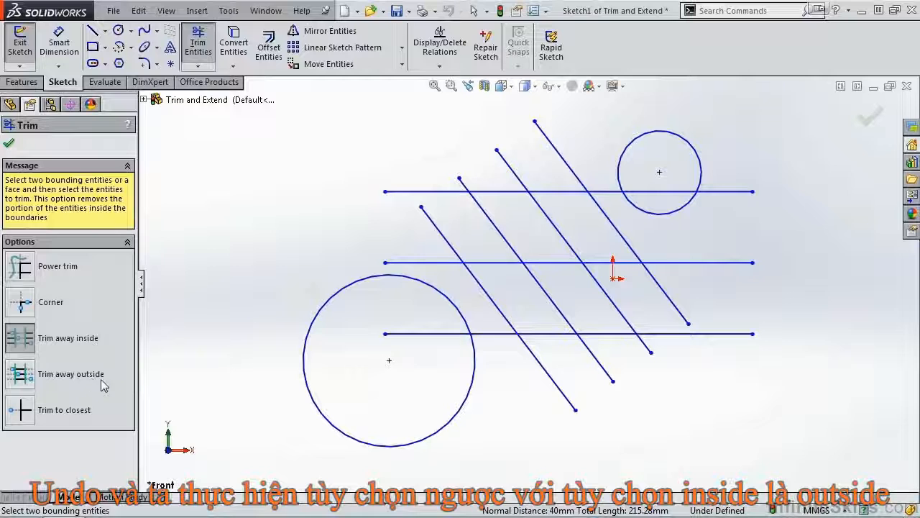
pyautogui.click(20, 375)
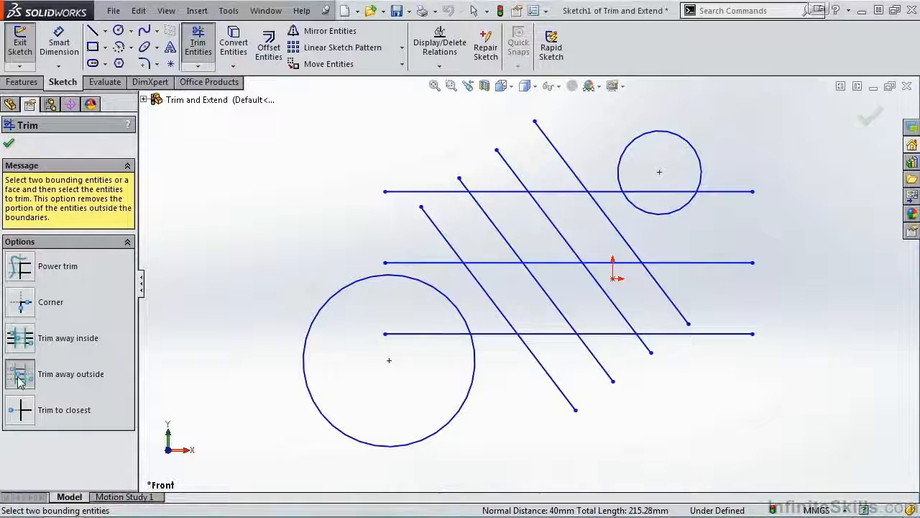
pyautogui.click(496, 310)
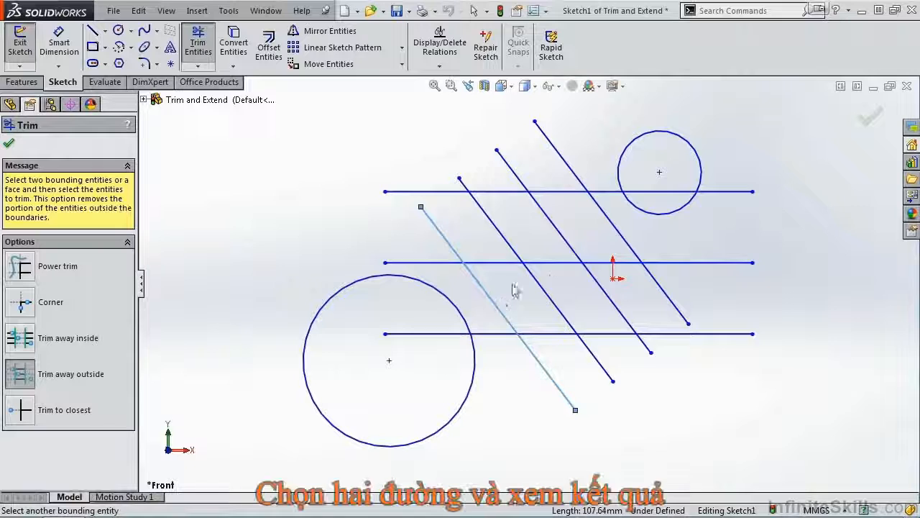
pyautogui.click(597, 283)
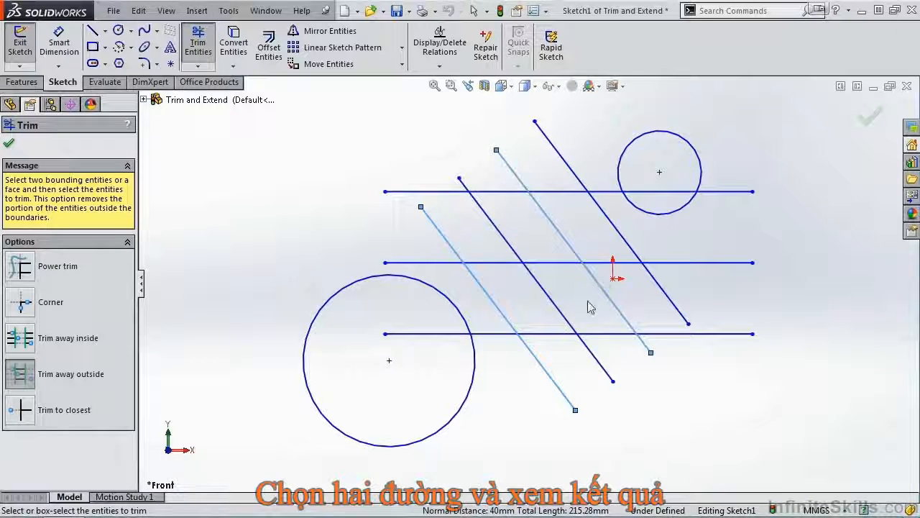
pyautogui.click(602, 333)
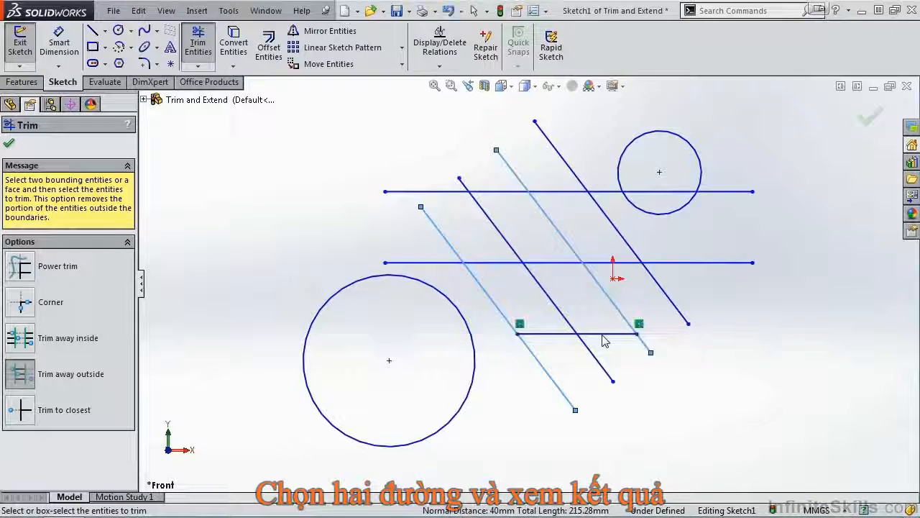
pyautogui.click(559, 264)
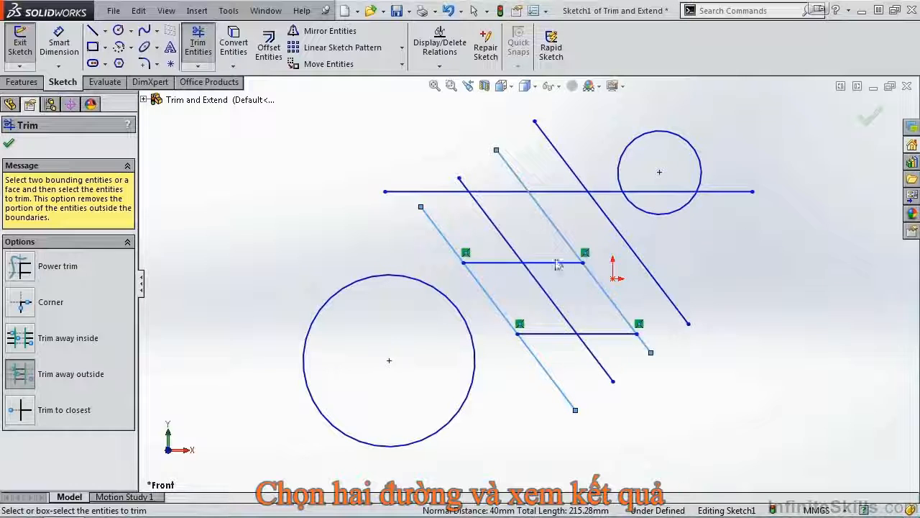
pyautogui.click(448, 10)
pyautogui.click(448, 10)
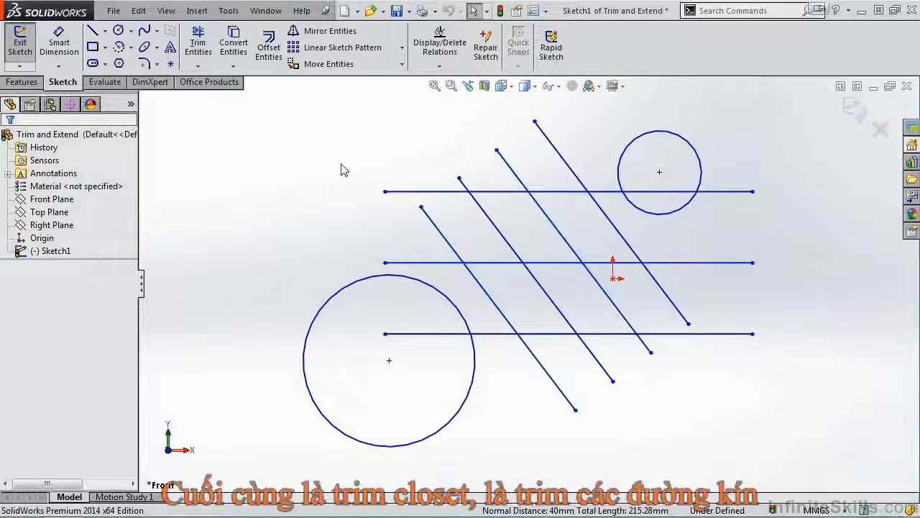
# Trim away the part of the bottom horizontal line inside the large circle using Trim to closest.
pyautogui.click(197, 43)
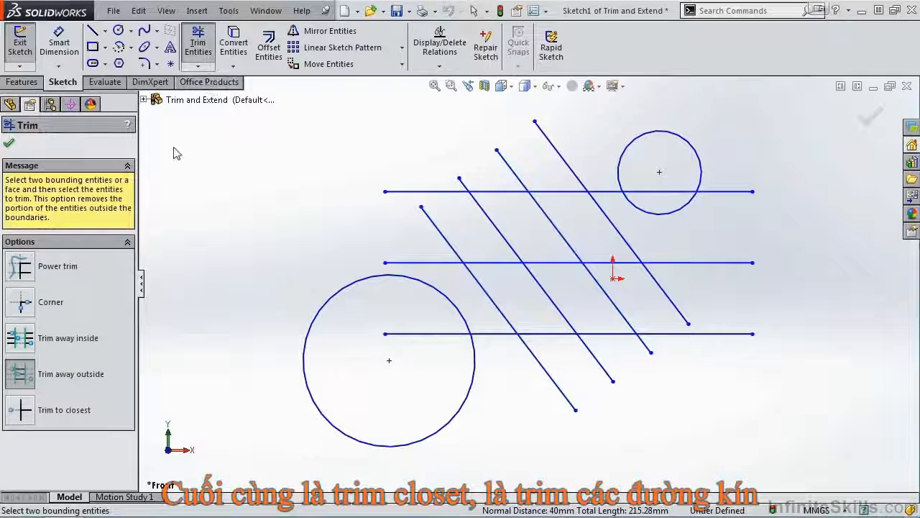
pyautogui.click(24, 421)
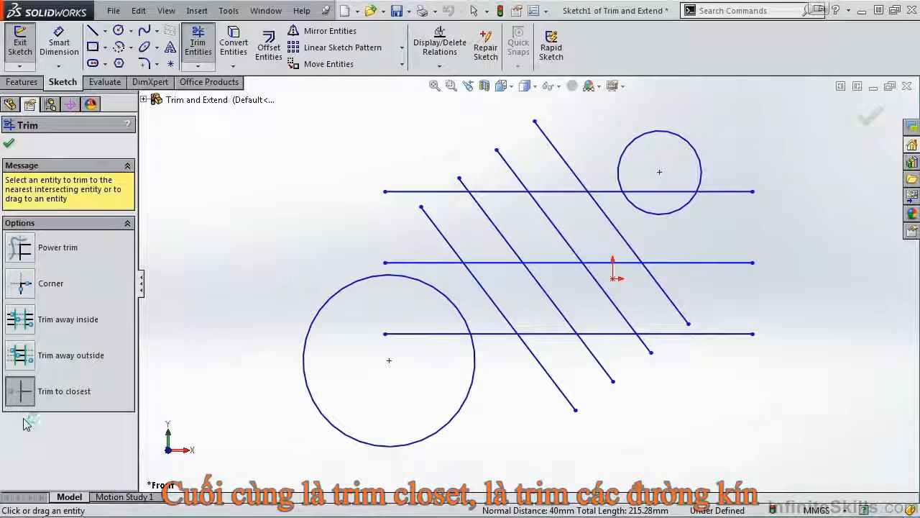
pyautogui.click(429, 336)
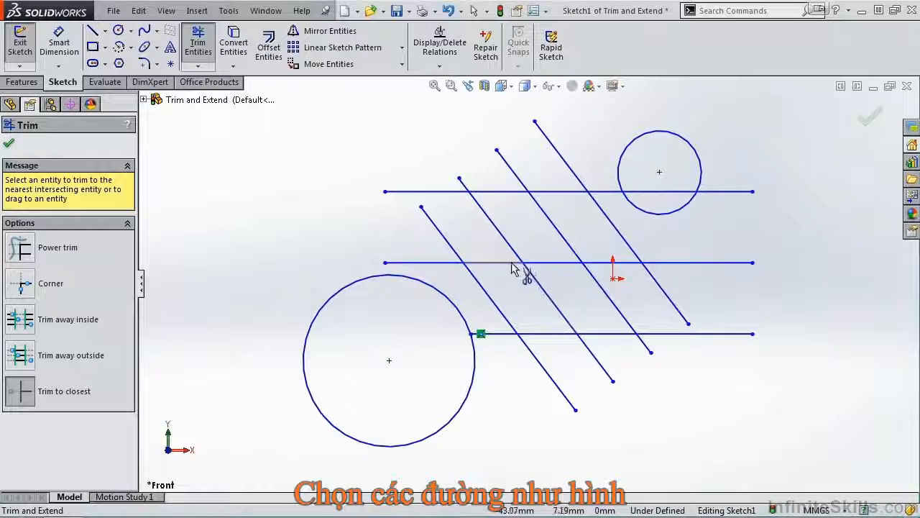
# Try Trim to closest on the second diagonal between the lower two horizontals and the top line inside the small circle, and undo both trims.
pyautogui.click(558, 314)
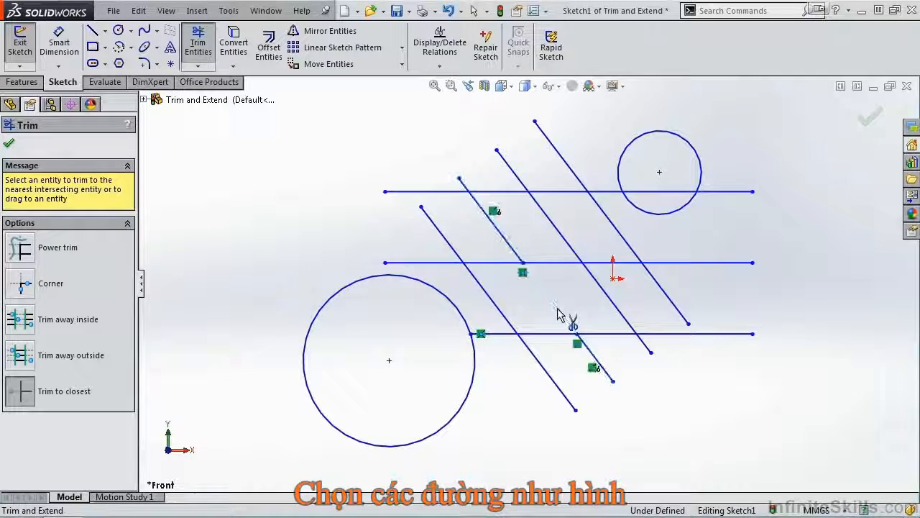
pyautogui.click(660, 193)
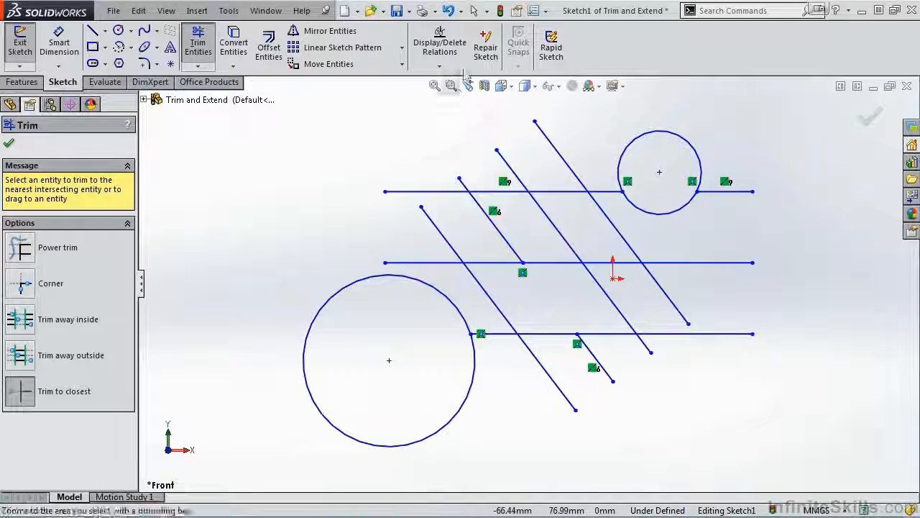
pyautogui.click(448, 11)
pyautogui.click(448, 11)
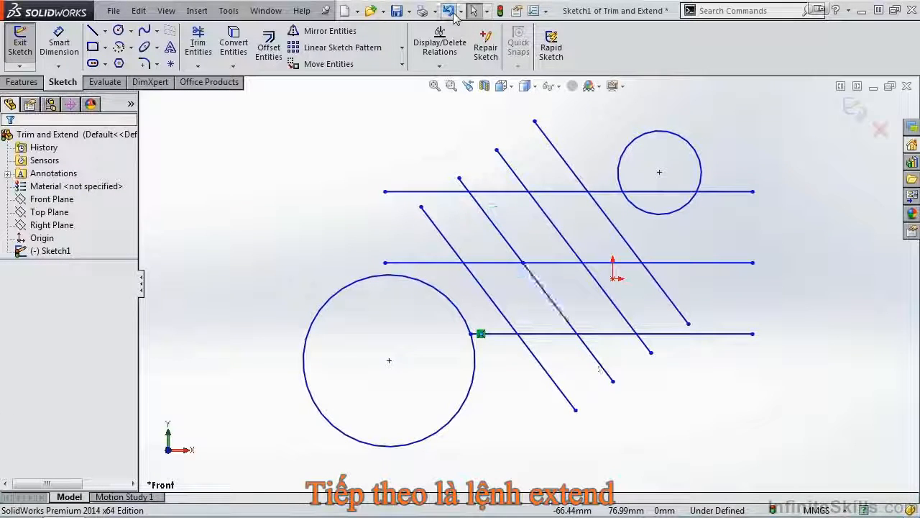
# Extend the rightmost diagonal's lower end, the leftmost diagonal's upper end and the bottom horizontal line's left end with Extend Entities.
pyautogui.click(198, 68)
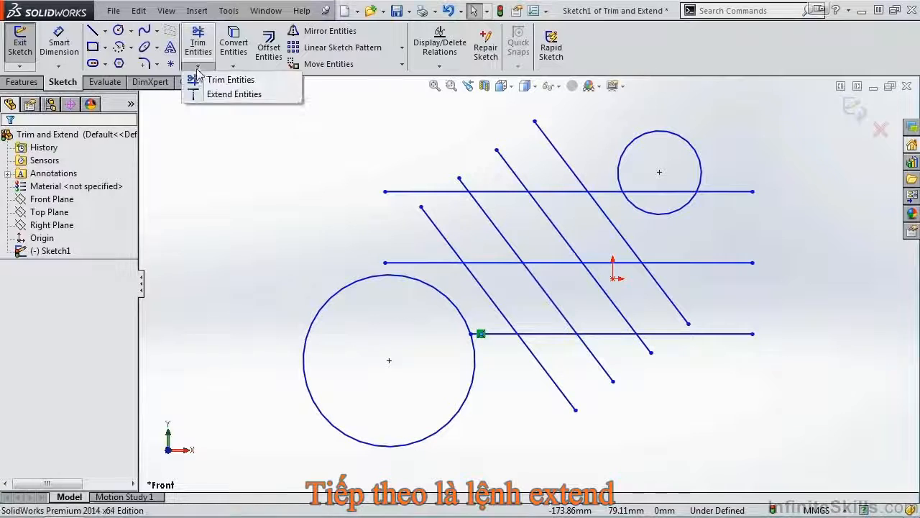
pyautogui.click(225, 97)
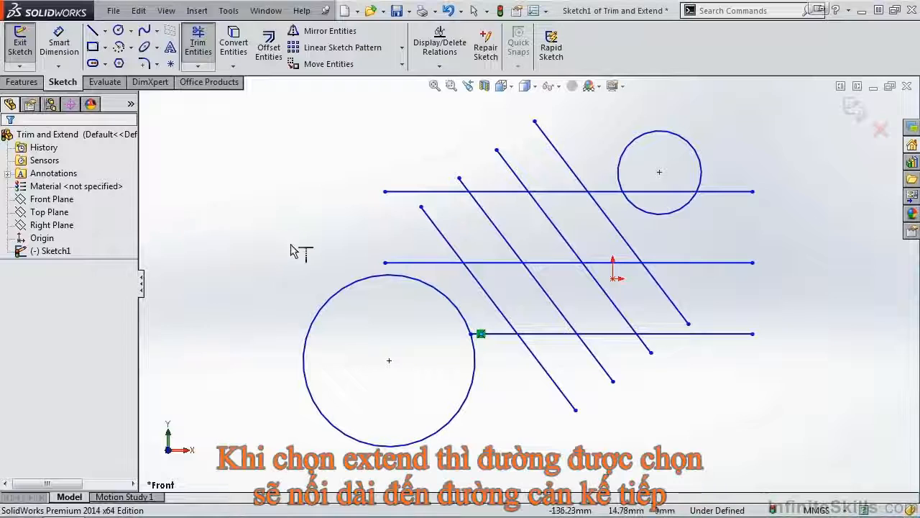
pyautogui.click(670, 304)
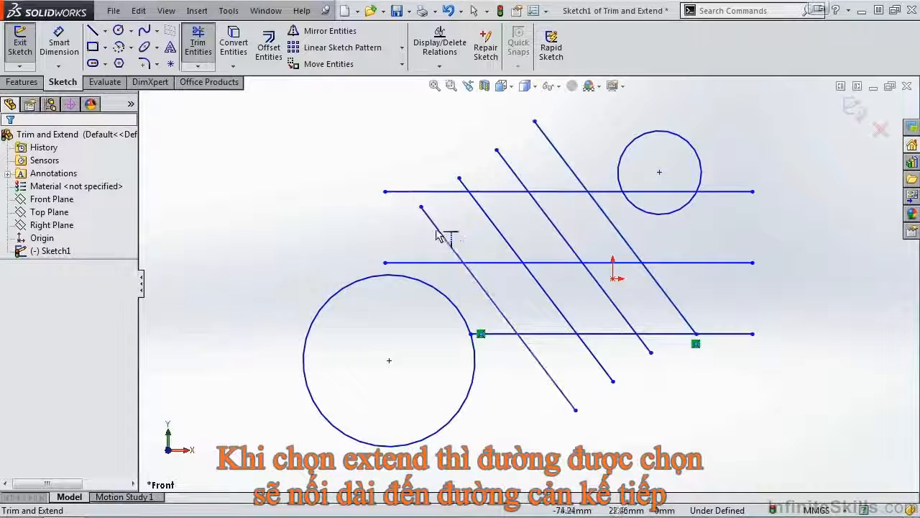
pyautogui.click(437, 232)
pyautogui.click(491, 333)
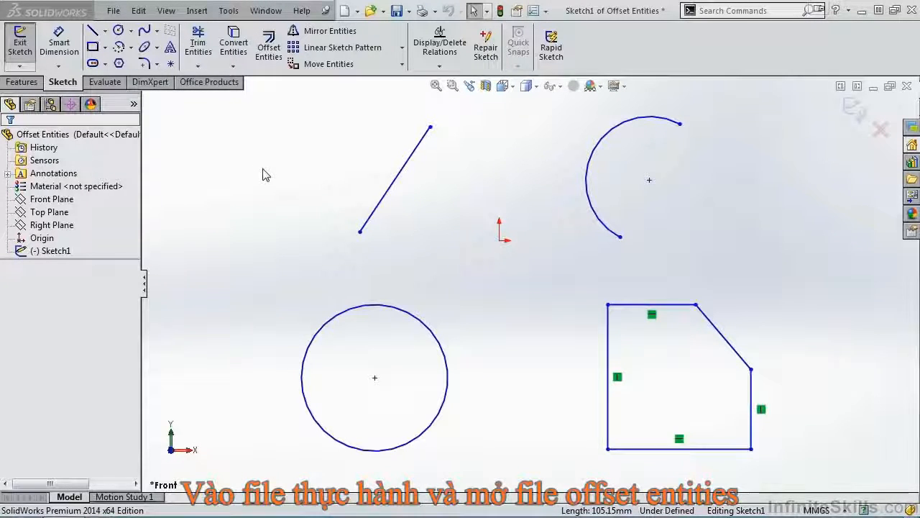
# Offset the slanted line 10 mm to its upper-left side with a dimension added, and place the dimension text clear of the lines.
pyautogui.click(77, 137)
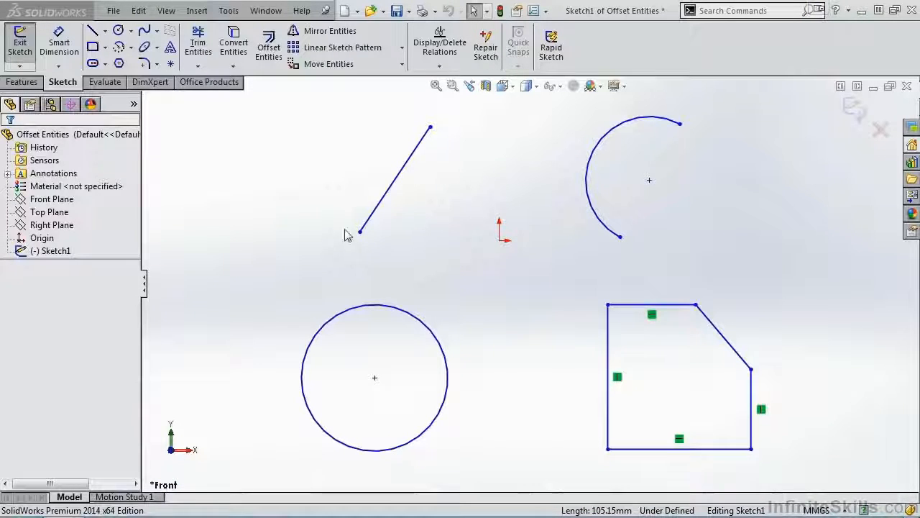
pyautogui.click(268, 65)
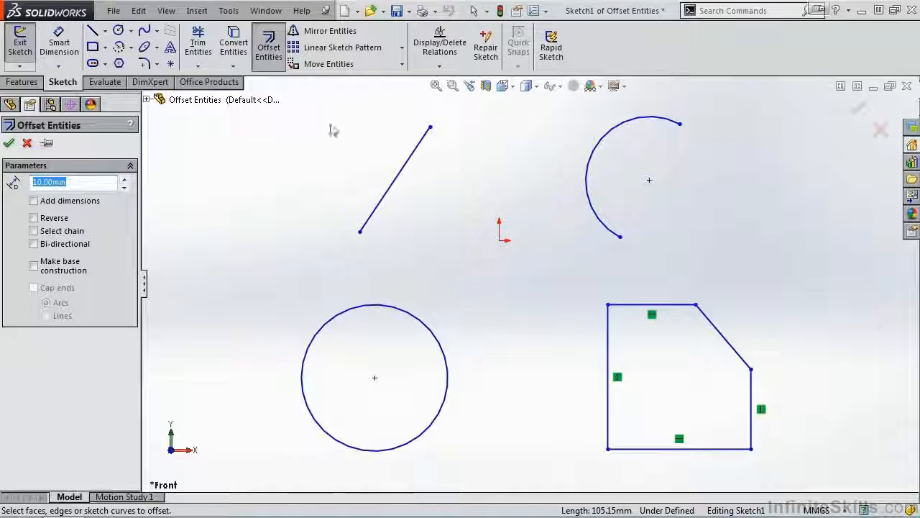
pyautogui.click(397, 184)
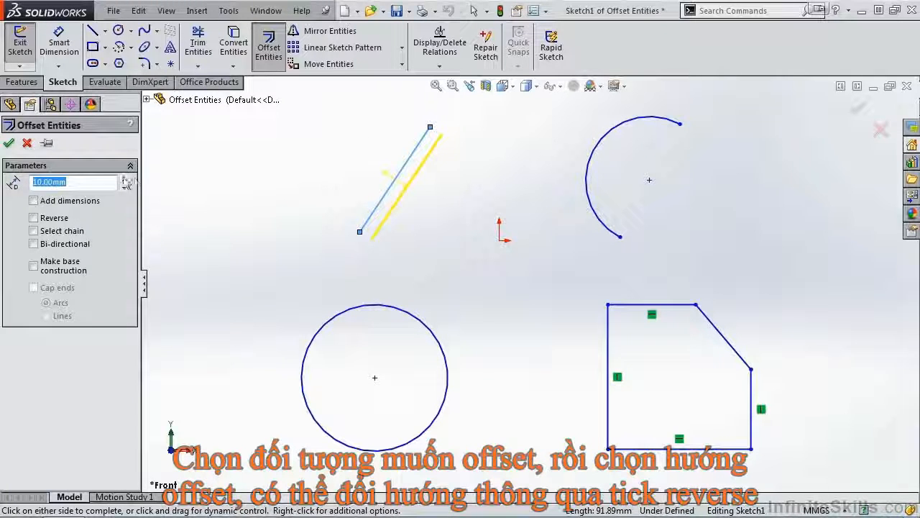
pyautogui.click(33, 219)
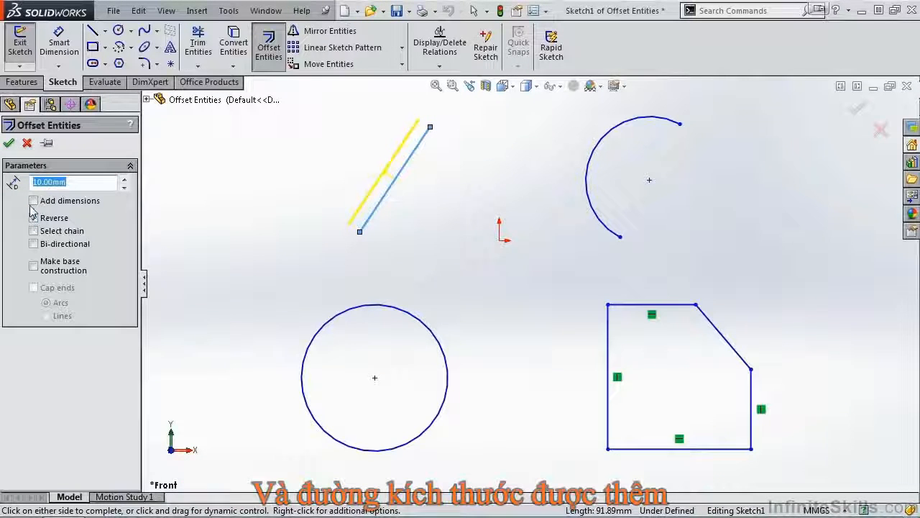
pyautogui.click(33, 201)
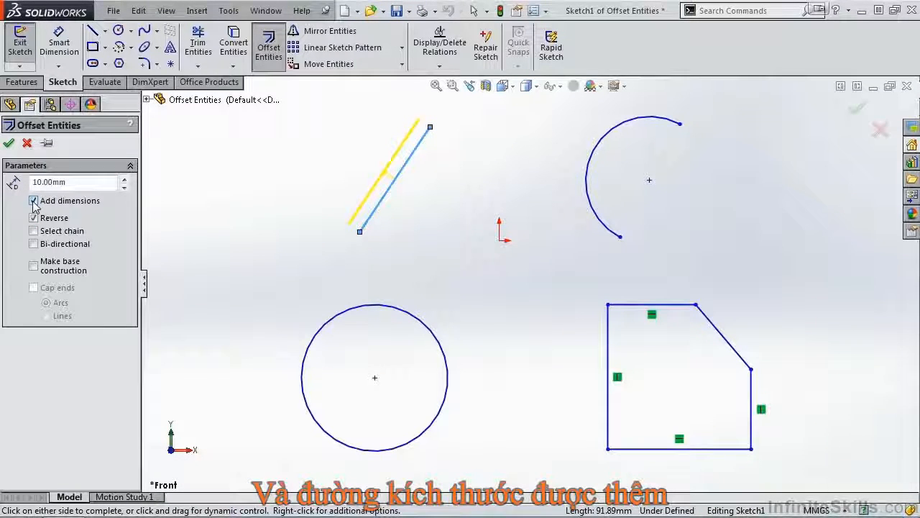
pyautogui.click(10, 144)
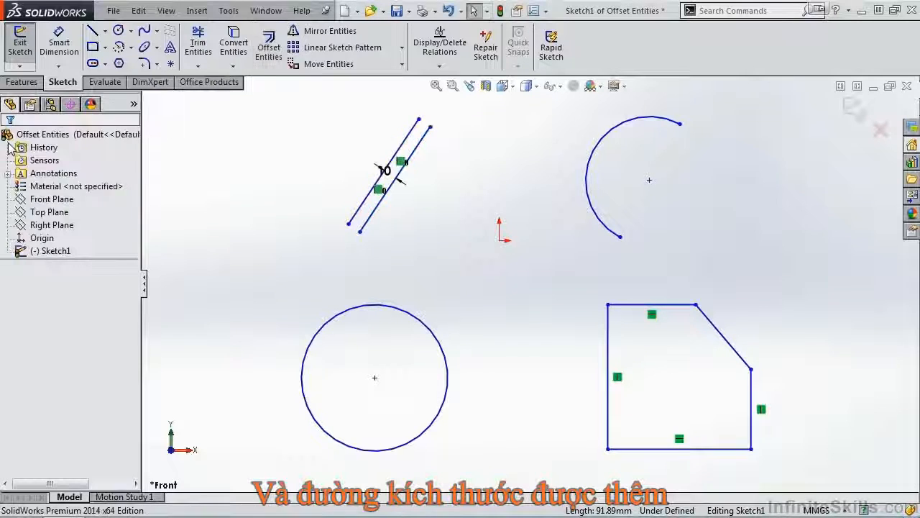
pyautogui.click(366, 165)
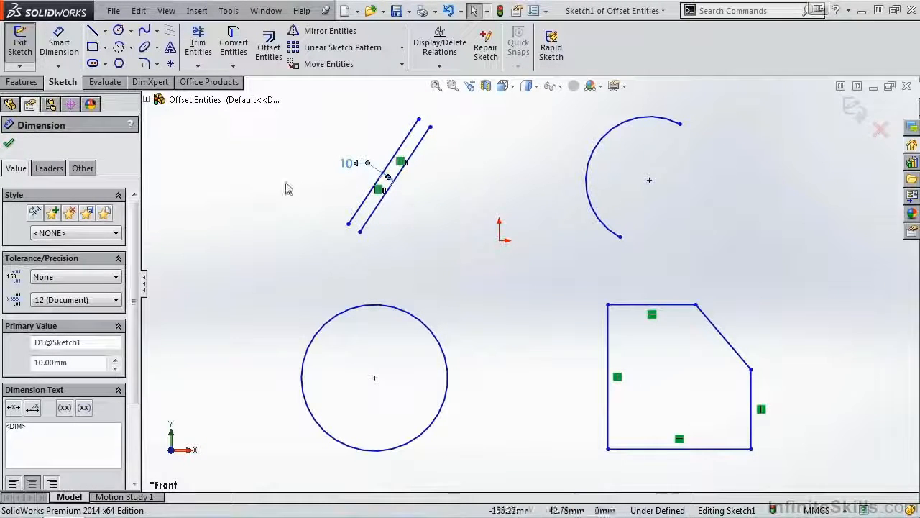
# Offset the whole five-sided outline 10 mm outward as a chain with Offset Entities, starting from its vertical left edge, with dimensions added.
pyautogui.click(270, 69)
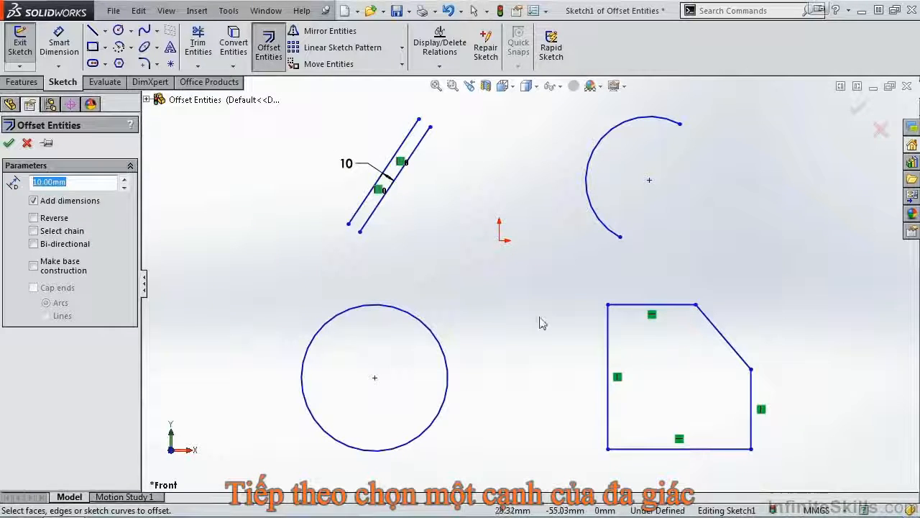
pyautogui.click(608, 351)
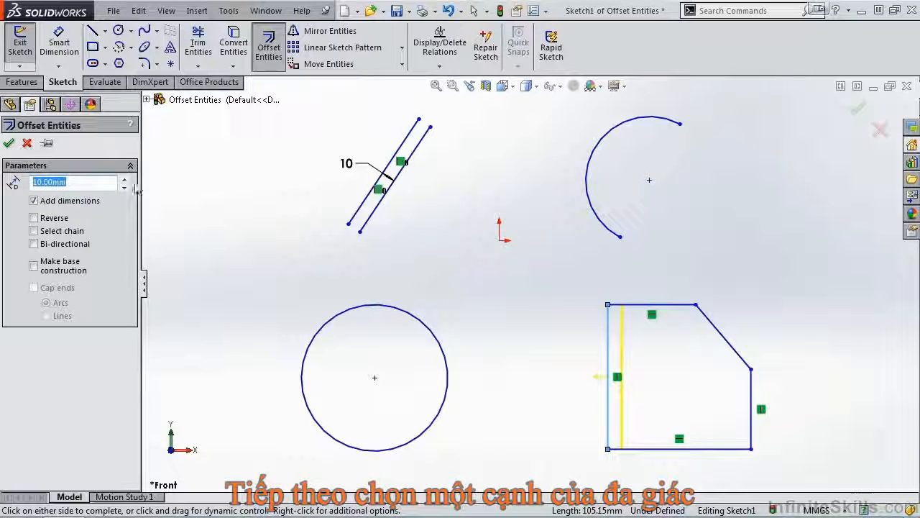
pyautogui.click(34, 218)
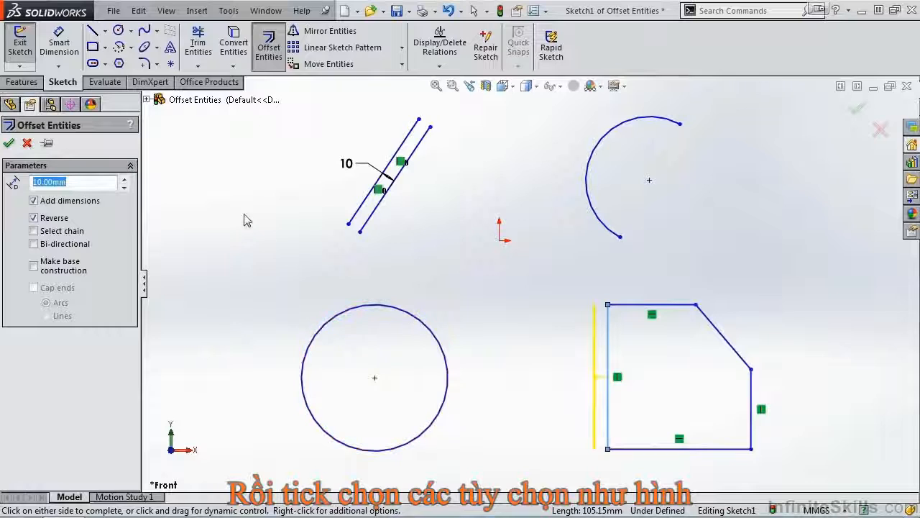
pyautogui.click(33, 230)
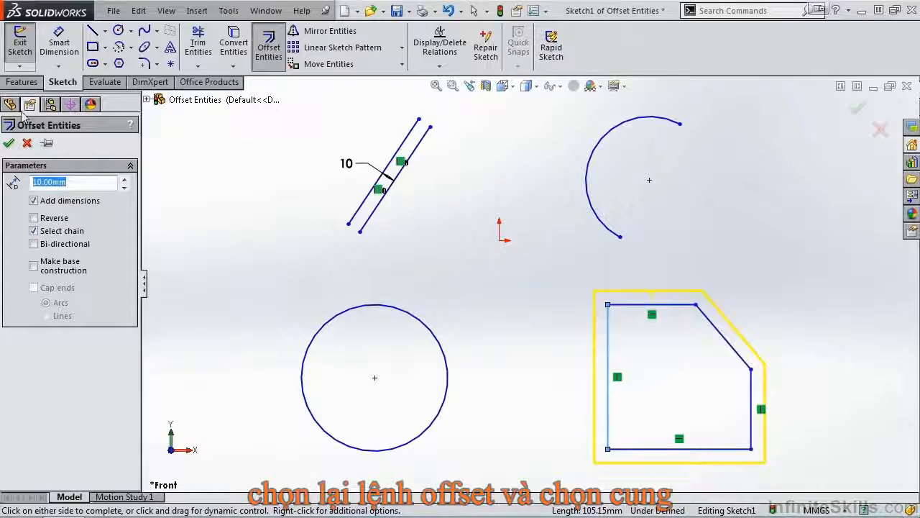
pyautogui.click(8, 142)
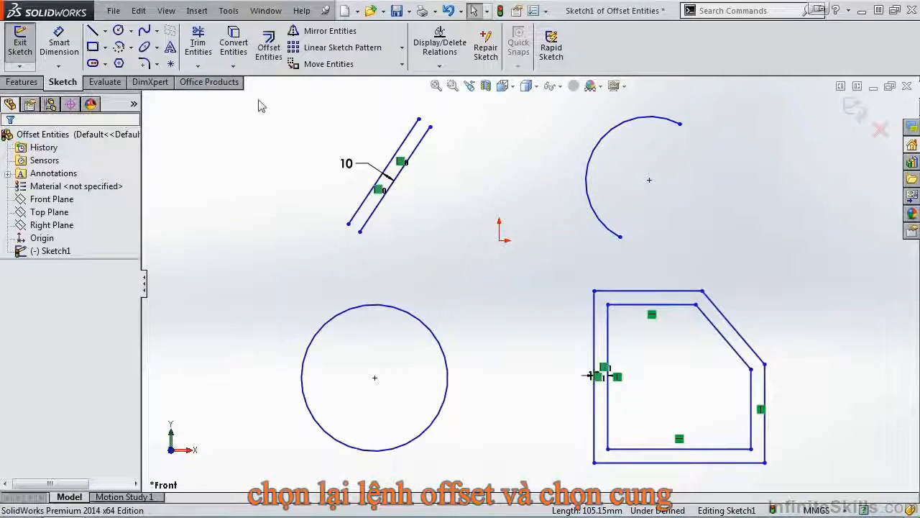
# Offset the open arc 10 mm bi-directionally with arc cap ends and an added dimension, turning the base arc into construction geometry.
pyautogui.click(269, 63)
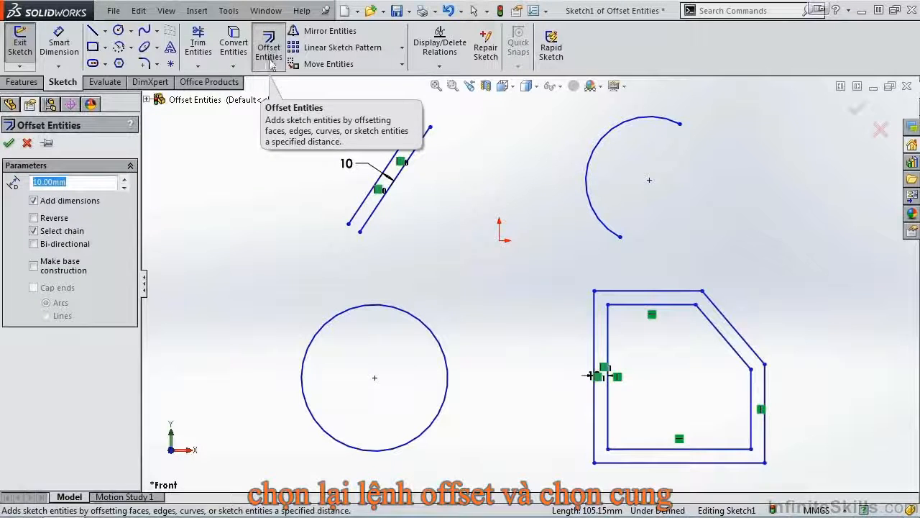
pyautogui.click(586, 205)
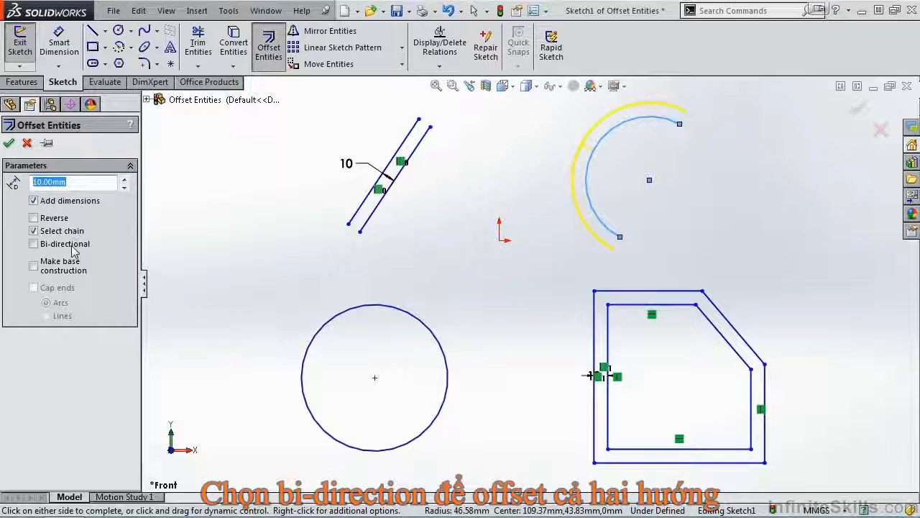
pyautogui.click(34, 245)
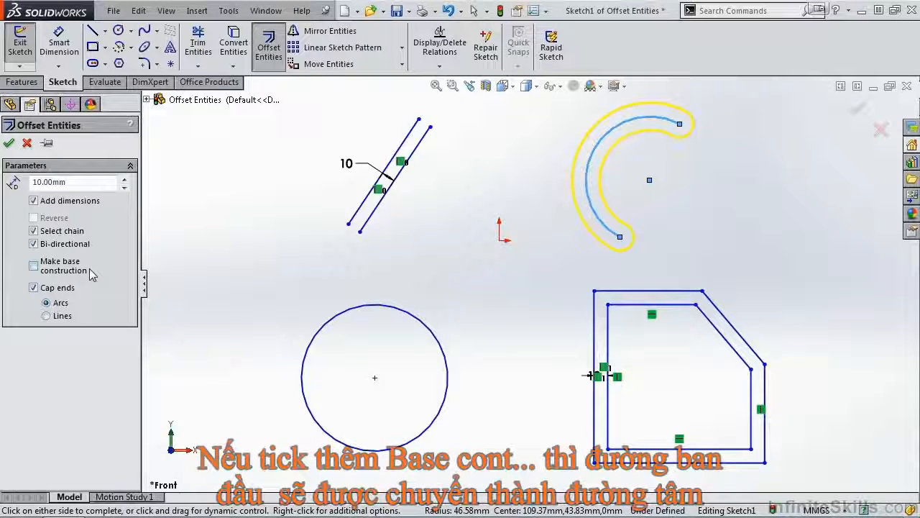
pyautogui.click(33, 266)
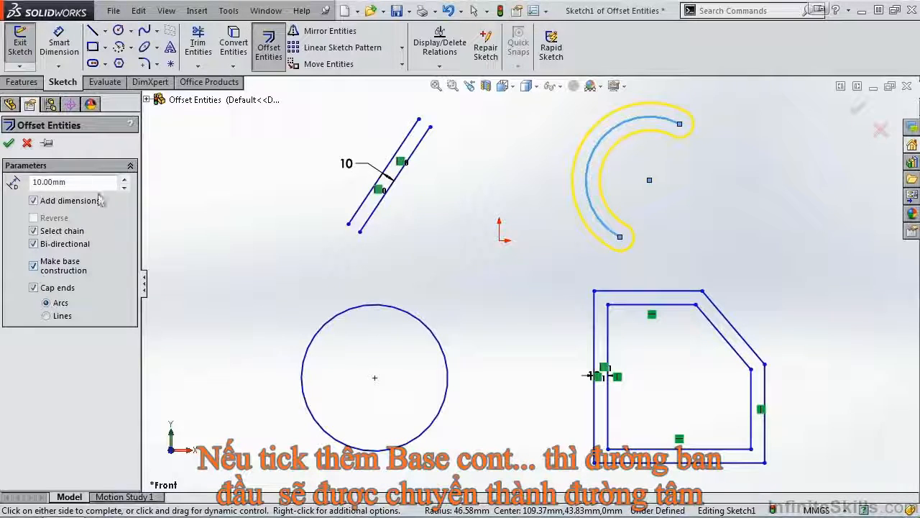
pyautogui.click(8, 142)
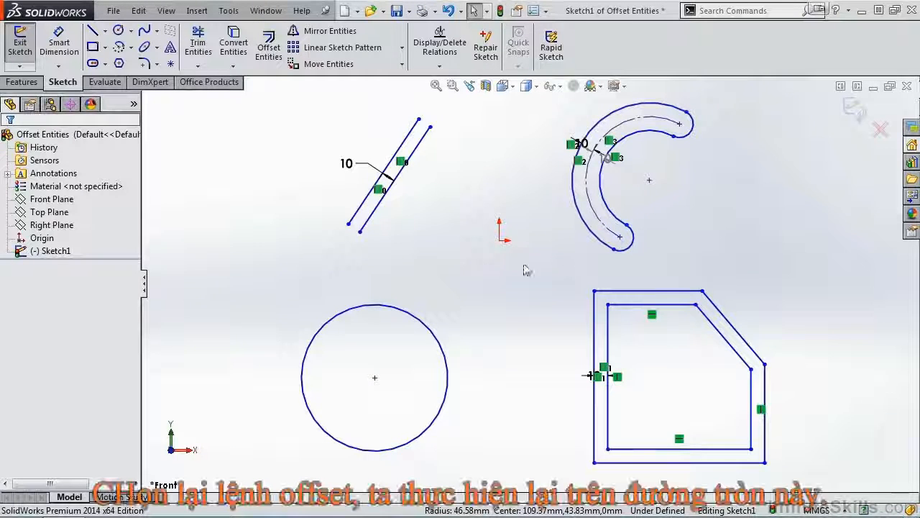
# Offset the circle 10 mm bi-directionally with dimensions added and the base circle made construction geometry.
pyautogui.click(271, 59)
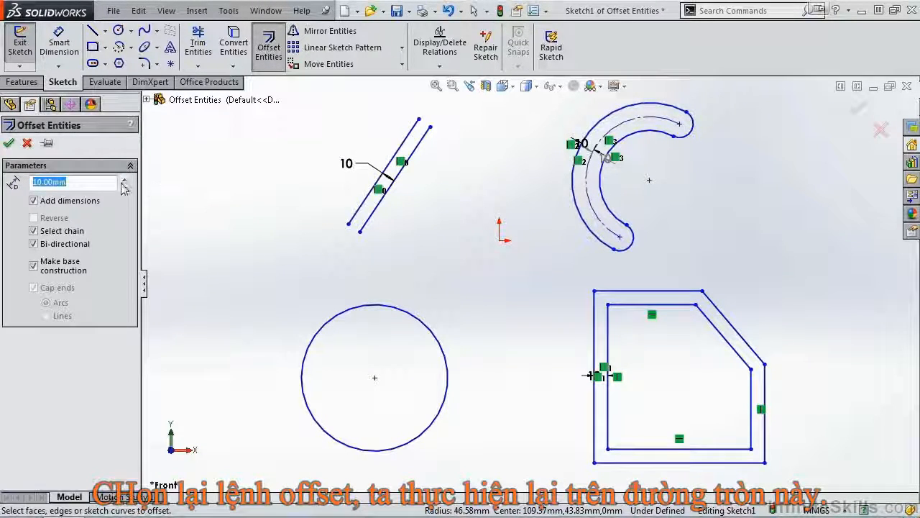
pyautogui.click(302, 366)
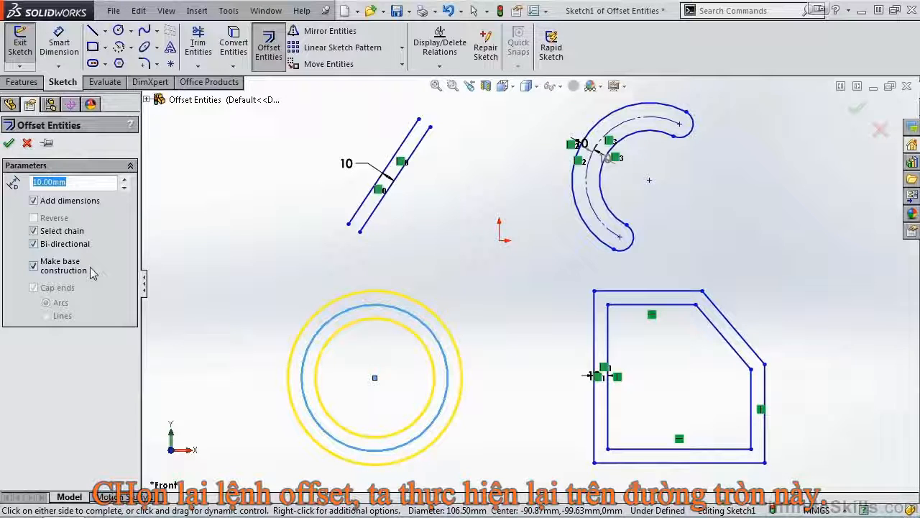
pyautogui.click(8, 143)
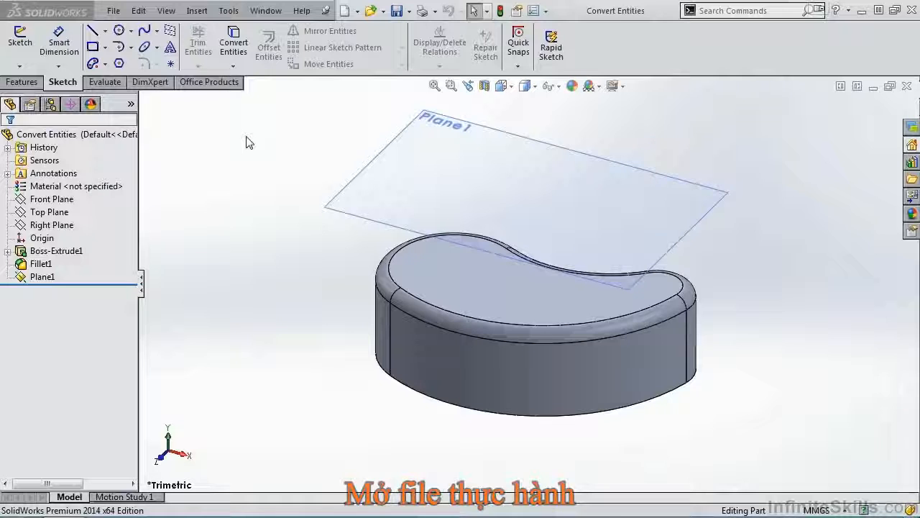
# Start a new sketch on Plane1 above the kidney-shaped part.
pyautogui.click(60, 136)
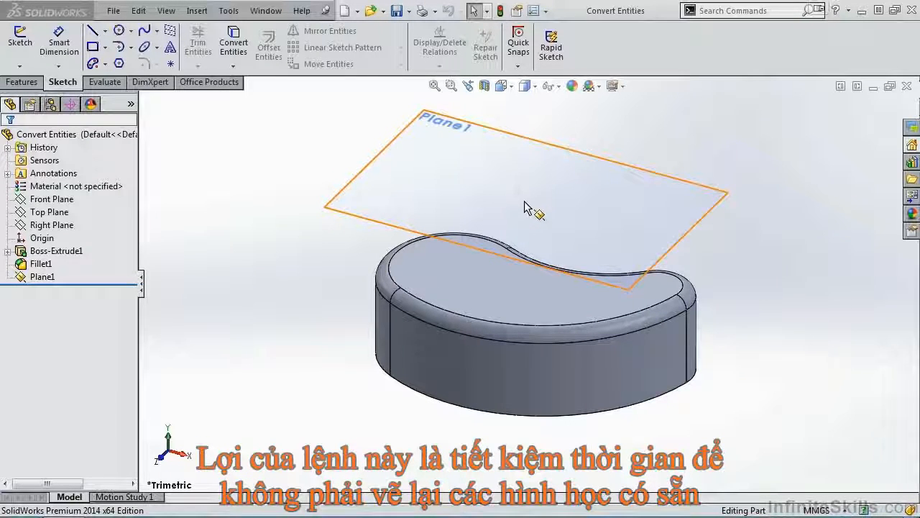
pyautogui.click(17, 40)
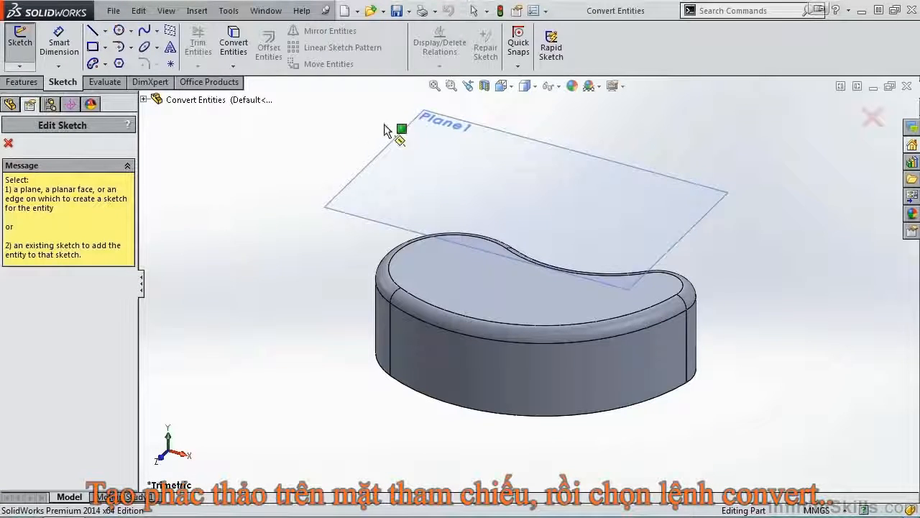
pyautogui.click(437, 120)
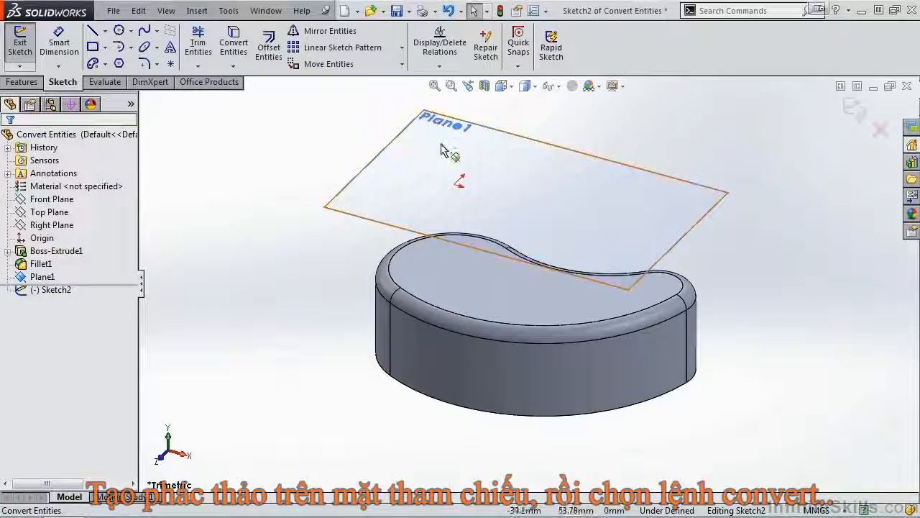
# Project the four outer edges of the part's top fillet onto the Plane1 sketch with Convert Entities, and exit the sketch.
pyautogui.click(232, 52)
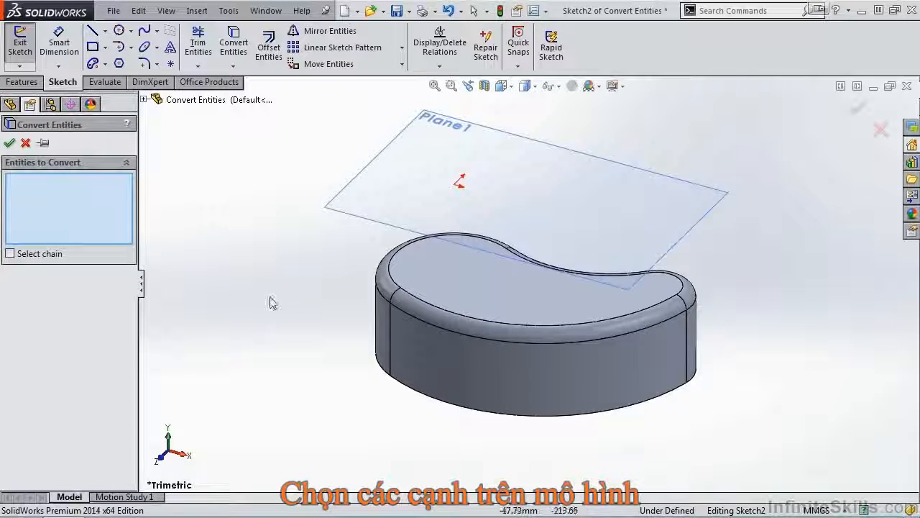
pyautogui.click(407, 317)
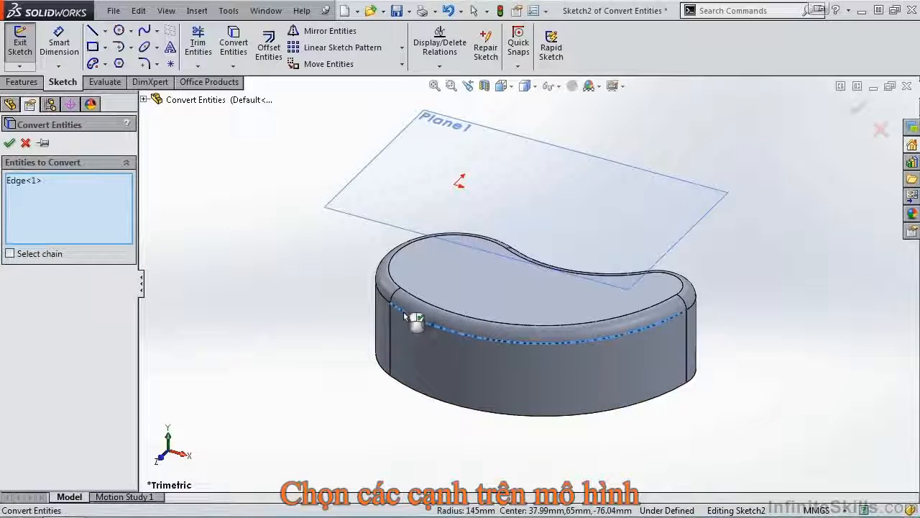
pyautogui.click(390, 302)
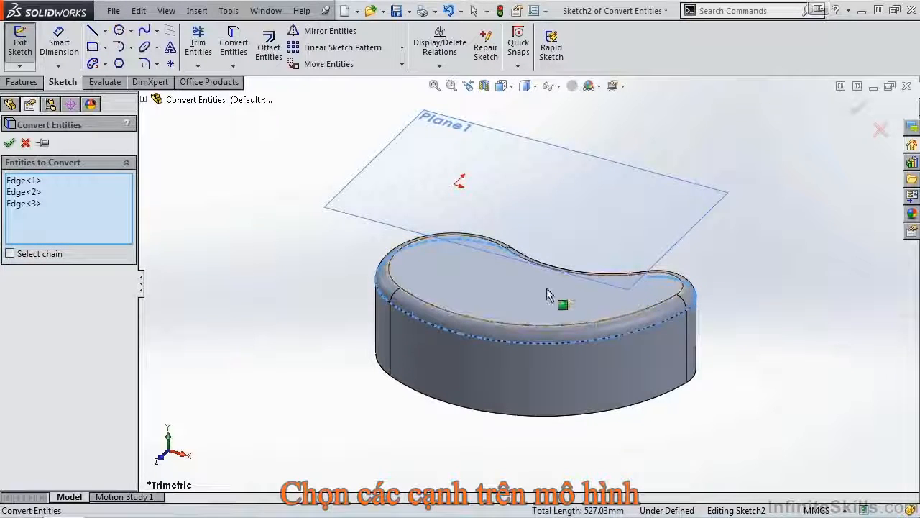
pyautogui.moveTo(558, 284); pyautogui.dragTo(507, 318, button='middle')
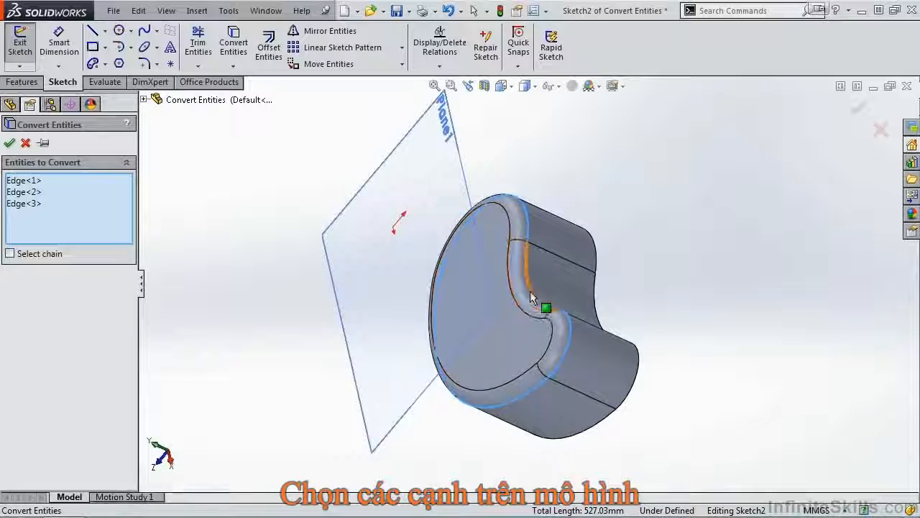
pyautogui.click(531, 292)
pyautogui.moveTo(496, 364); pyautogui.dragTo(569, 261, button='middle')
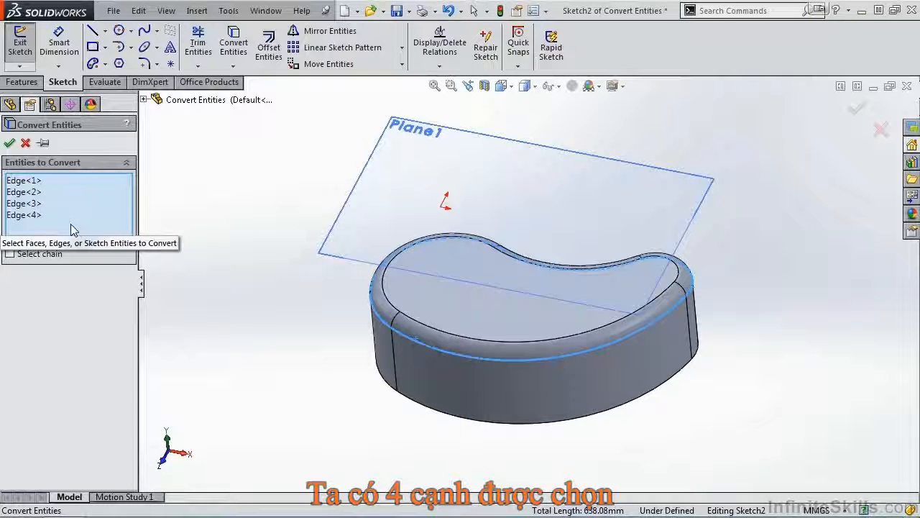
pyautogui.click(9, 142)
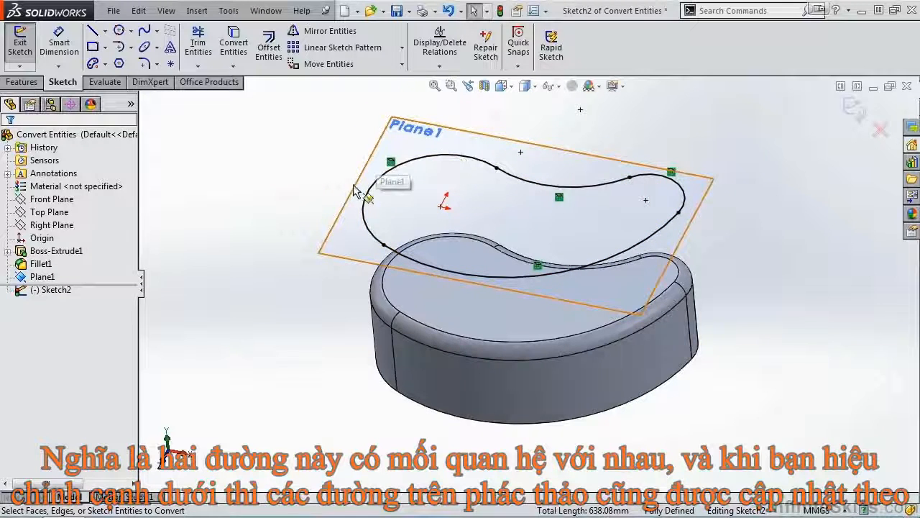
pyautogui.click(854, 108)
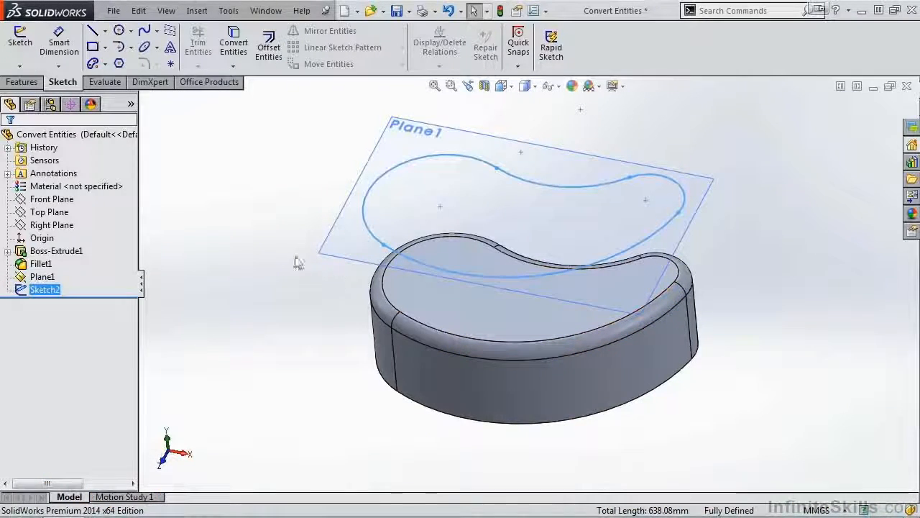
# Edit Sketch1 under Boss-Extrude1 and set the horizontal distance from the origin to the R30 arc's center to 100 mm.
pyautogui.click(7, 251)
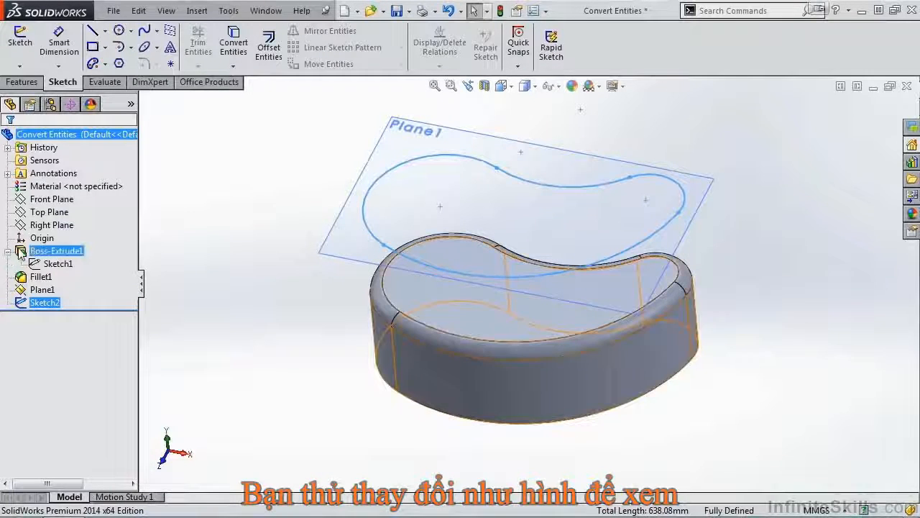
pyautogui.keyDown('ctrl'); pyautogui.click(45, 265); pyautogui.keyUp('ctrl')
pyautogui.click(44, 266)
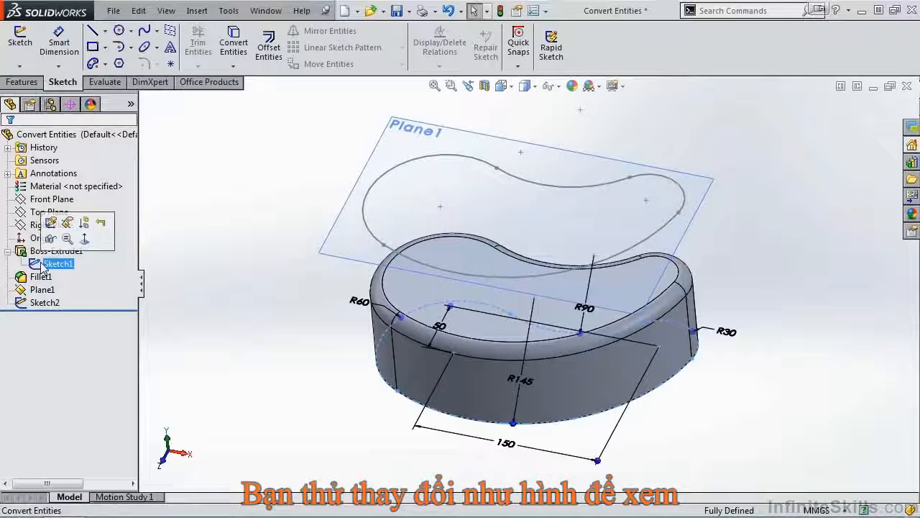
pyautogui.click(50, 222)
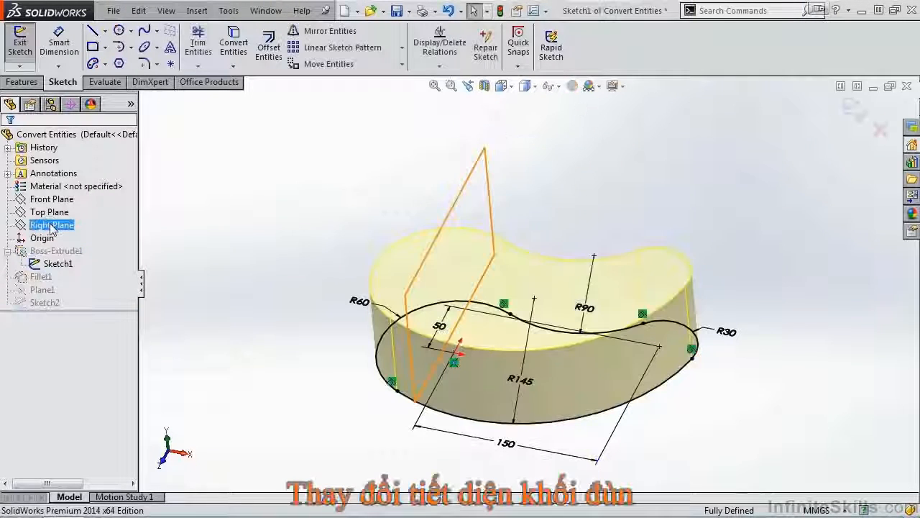
pyautogui.doubleClick(509, 447)
pyautogui.write('1')
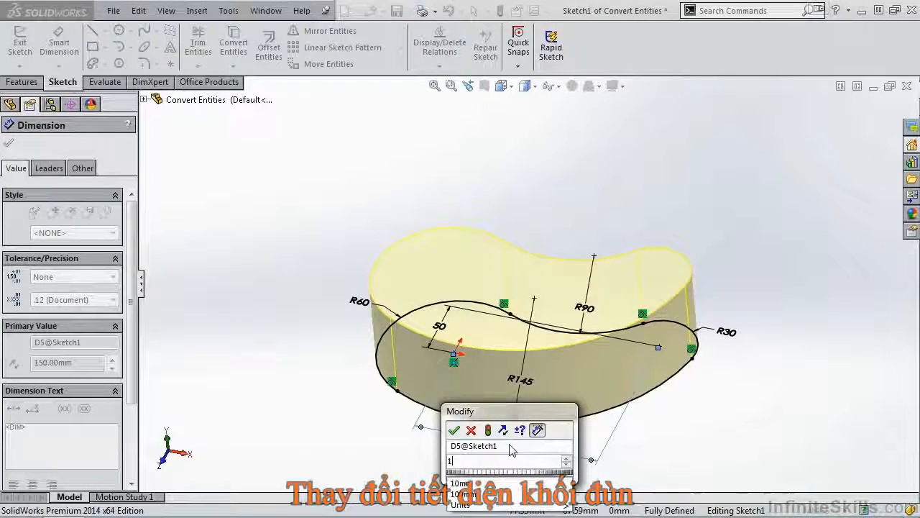
pyautogui.write('00')
pyautogui.press('Return')
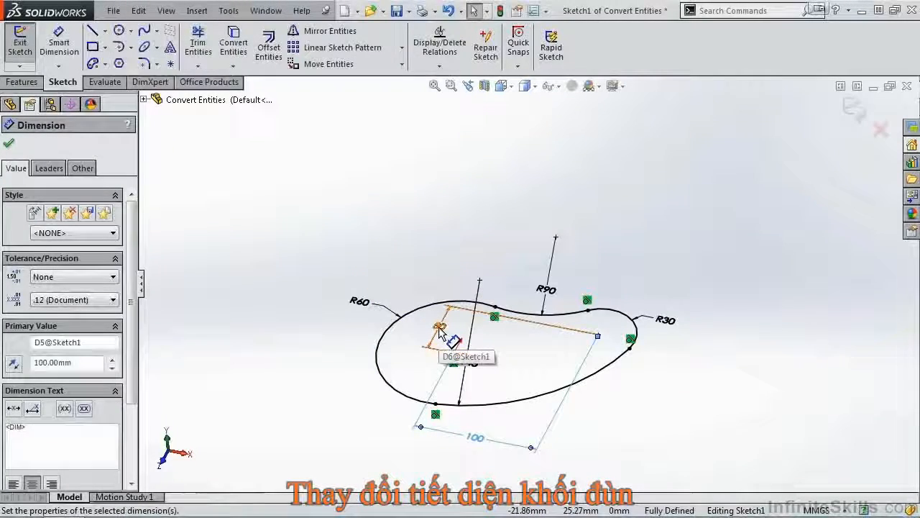
# Set the vertical distance from the origin to the R30 arc's center to 100 mm, and exit the sketch to update the part.
pyautogui.doubleClick(440, 331)
pyautogui.write('1')
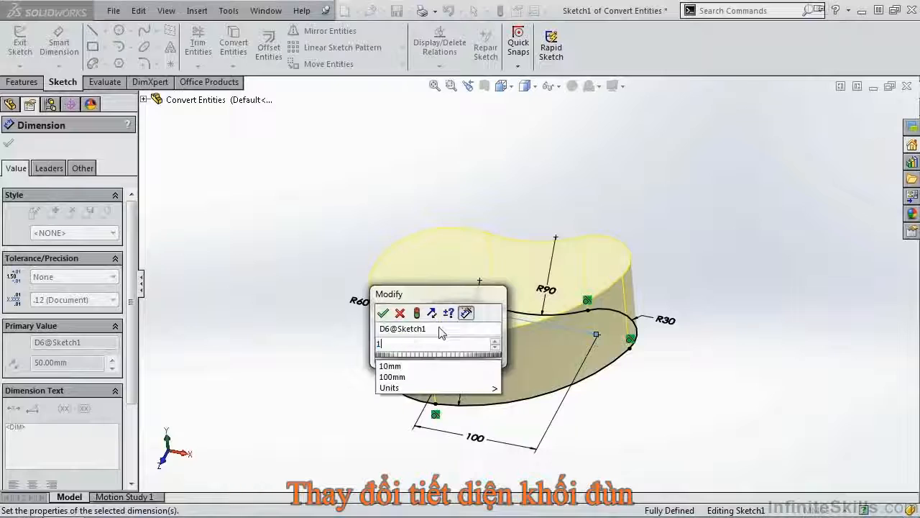
pyautogui.write('00')
pyautogui.click(383, 314)
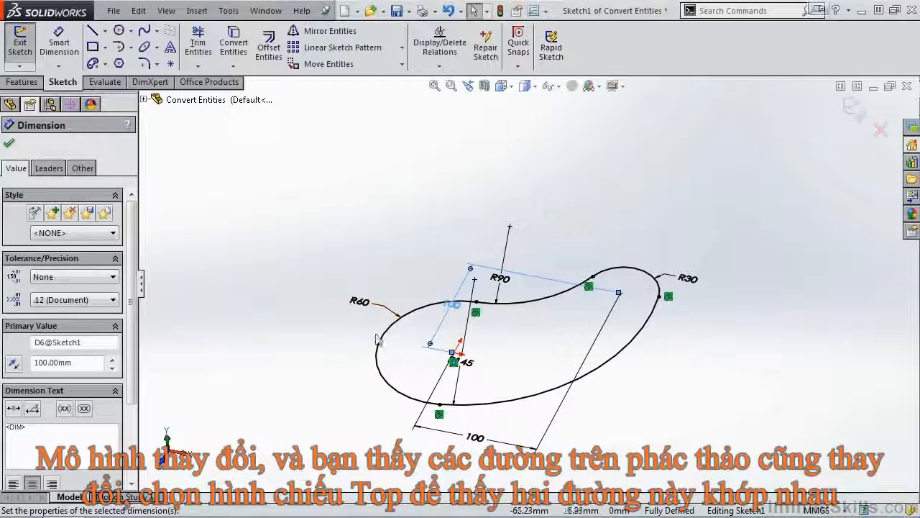
pyautogui.click(852, 110)
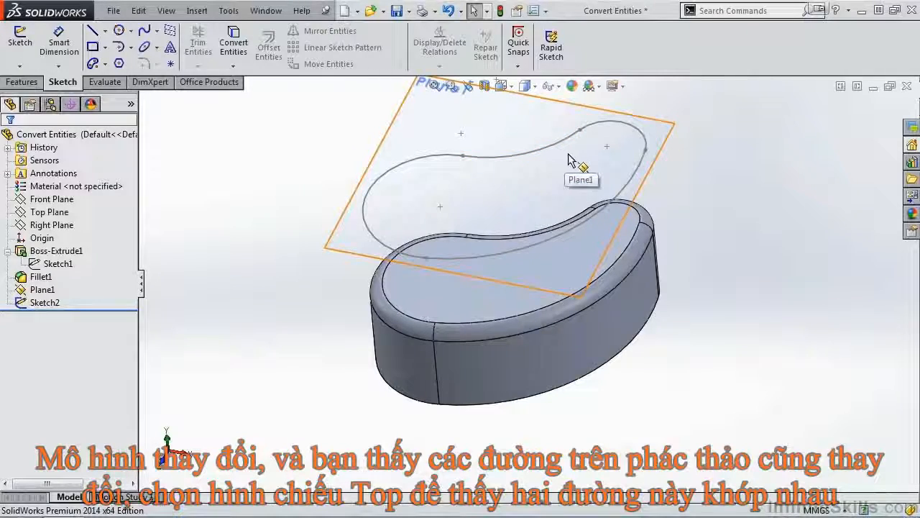
pyautogui.press('space')
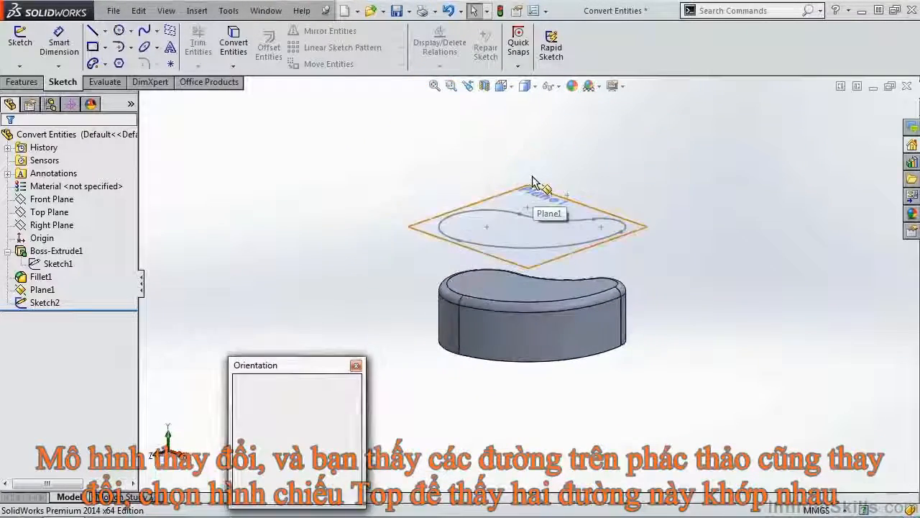
pyautogui.click(534, 179)
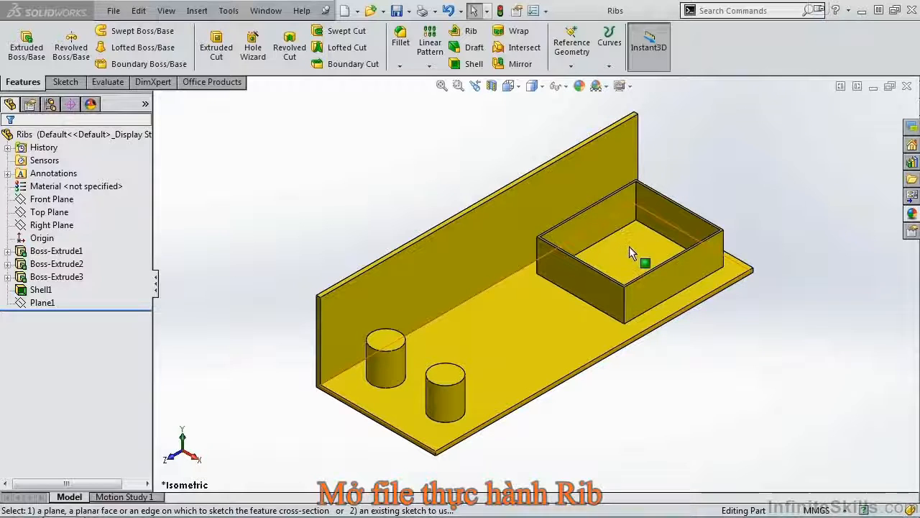
# Start a Rib on the cylinders' top face, sketch a line connecting the edges of the two cylinders, and exit the sketch.
pyautogui.click(468, 33)
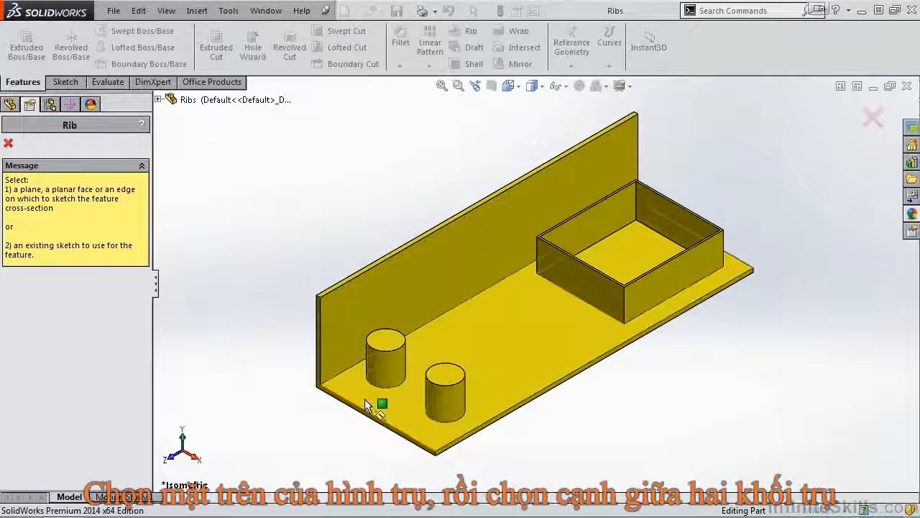
pyautogui.scroll(-6, 381, 391)
pyautogui.scroll(3, 397, 379)
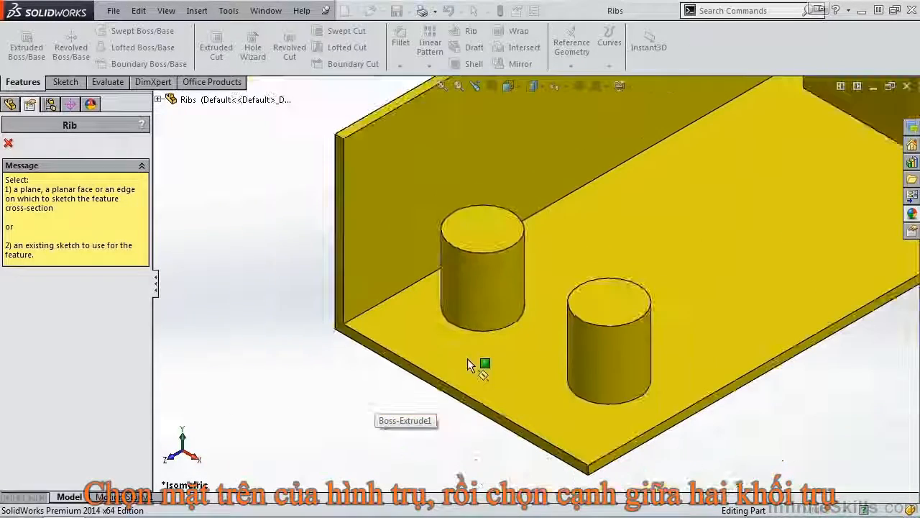
pyautogui.click(611, 310)
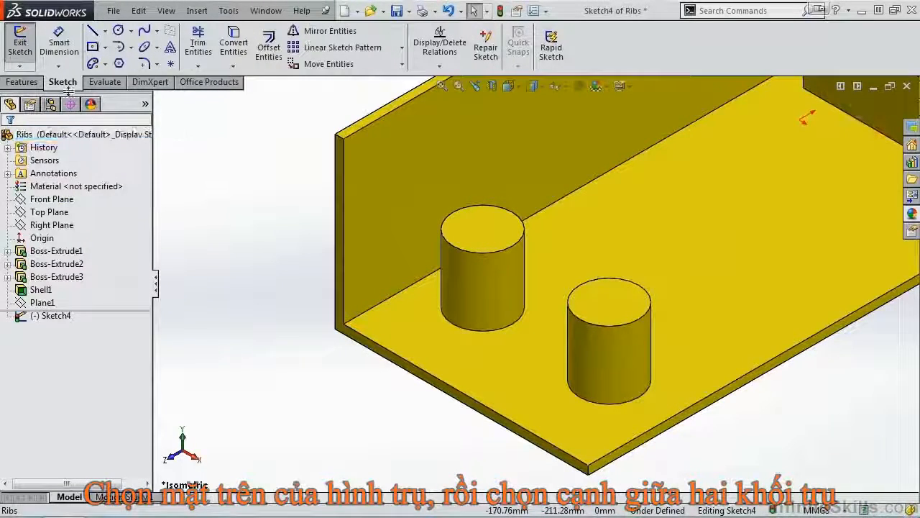
pyautogui.click(92, 33)
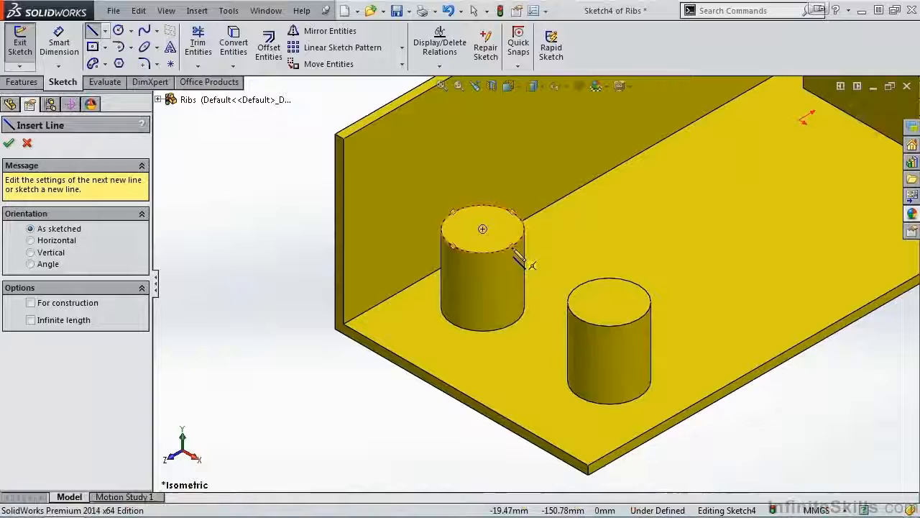
pyautogui.click(512, 248)
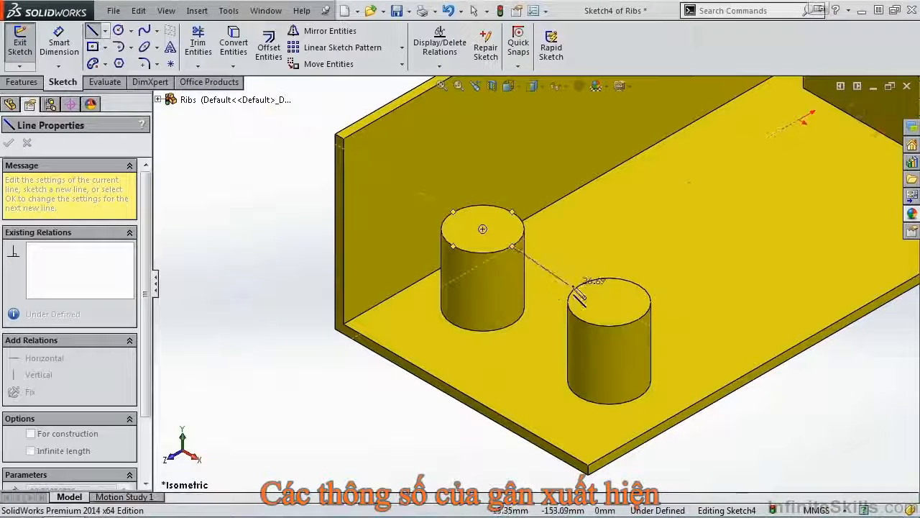
pyautogui.click(579, 285)
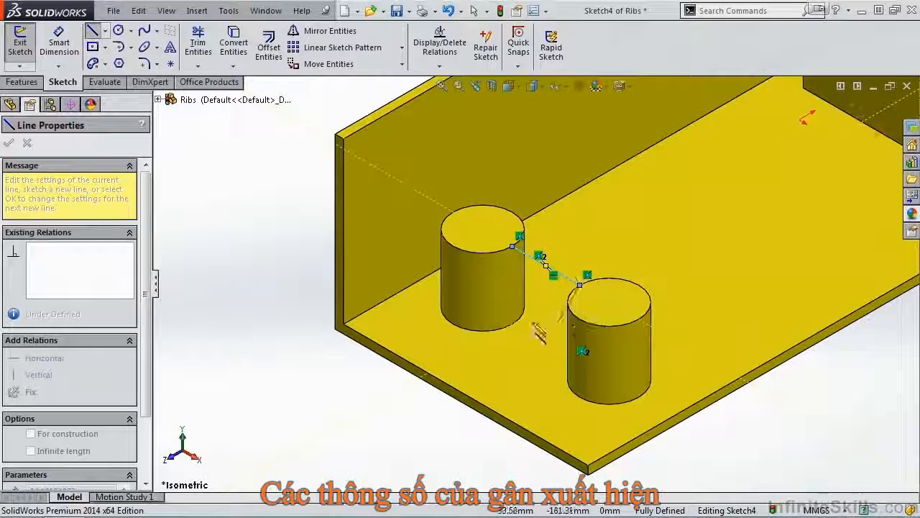
pyautogui.click(853, 114)
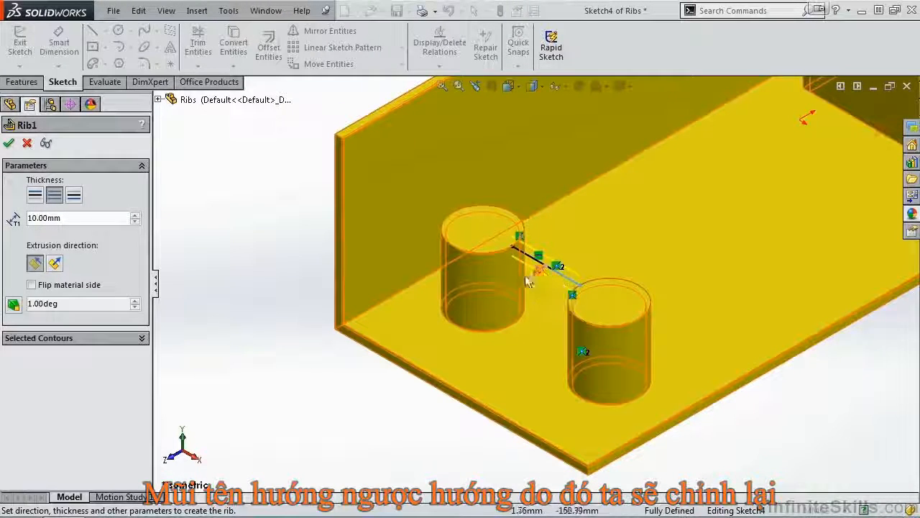
# Set the rib's extrusion direction normal to the sketch, try the flipped material side, and leave the material side unflipped.
pyautogui.moveTo(551, 296)
pyautogui.mouseDown(button='middle')
pyautogui.moveTo(499, 300)
pyautogui.moveTo(486, 276)
pyautogui.moveTo(509, 228)
pyautogui.moveTo(516, 283)
pyautogui.moveTo(532, 287)
pyautogui.moveTo(532, 275)
pyautogui.moveTo(534, 299)
pyautogui.moveTo(551, 287)
pyautogui.mouseUp(button='middle')
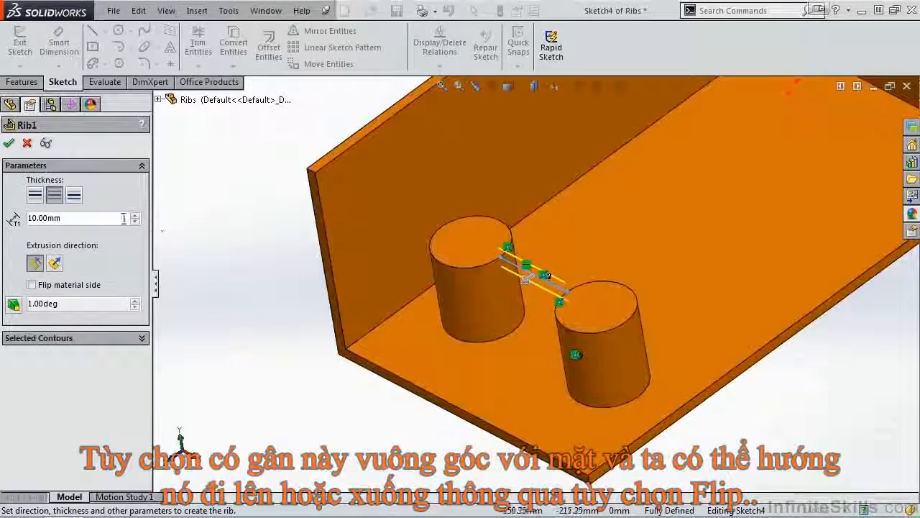
pyautogui.click(55, 263)
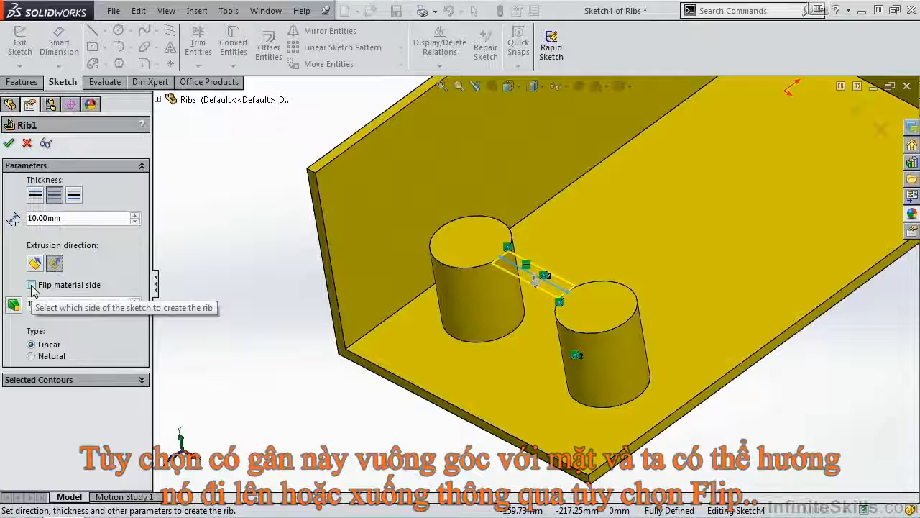
pyautogui.click(32, 287)
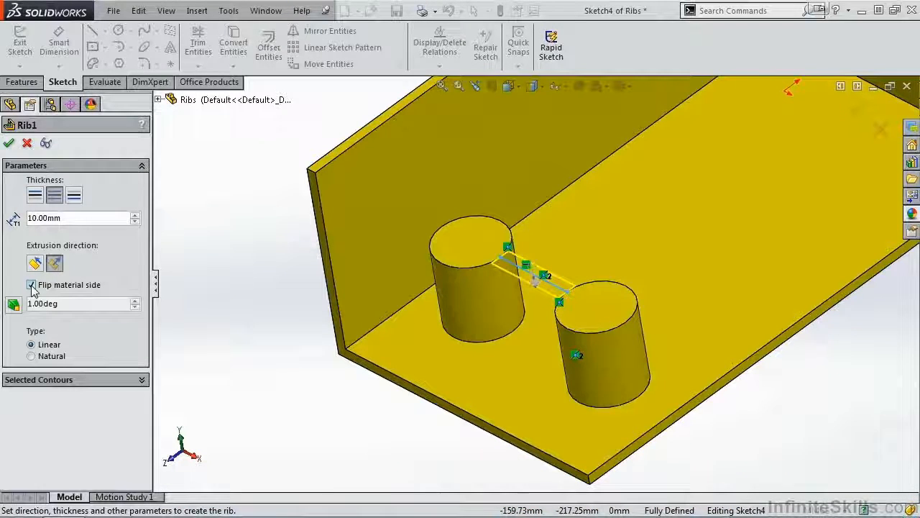
pyautogui.click(32, 288)
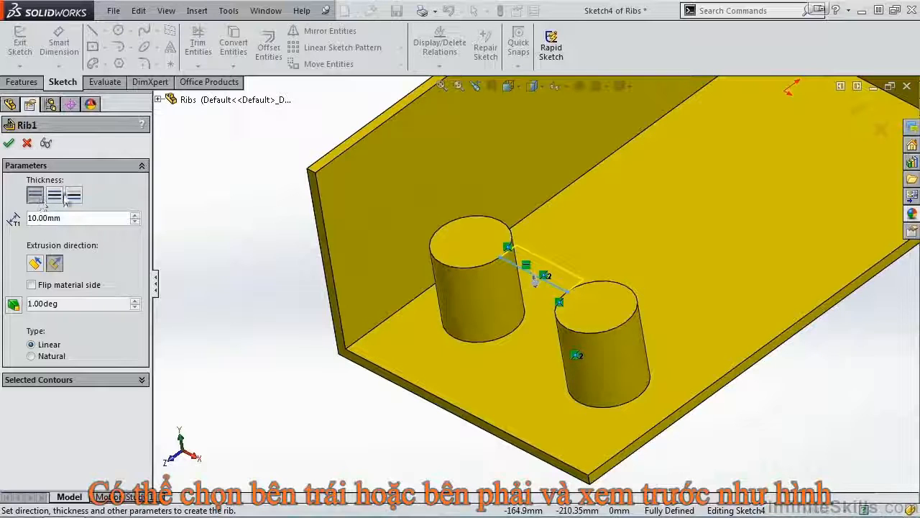
# Try the second-side thickness, return it to both sides, add a 5-degree outward draft, and create the rib between the cylinders.
pyautogui.click(75, 197)
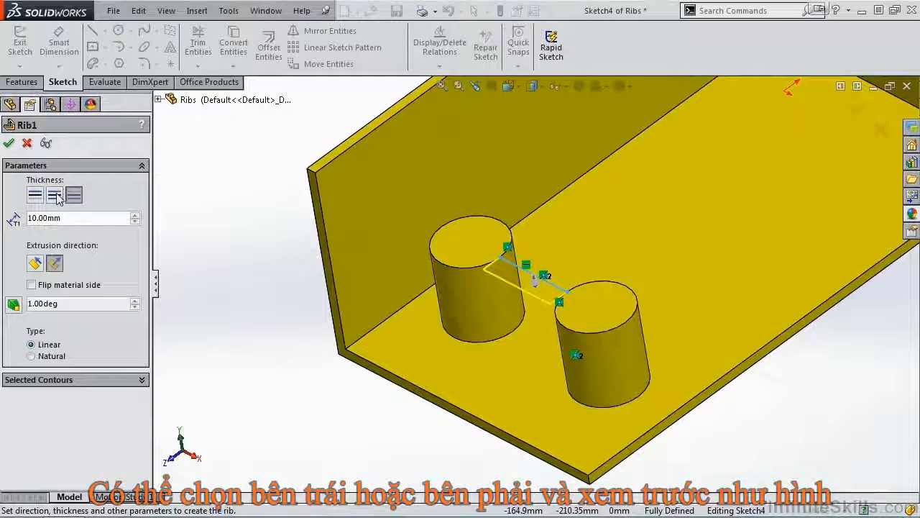
pyautogui.click(56, 197)
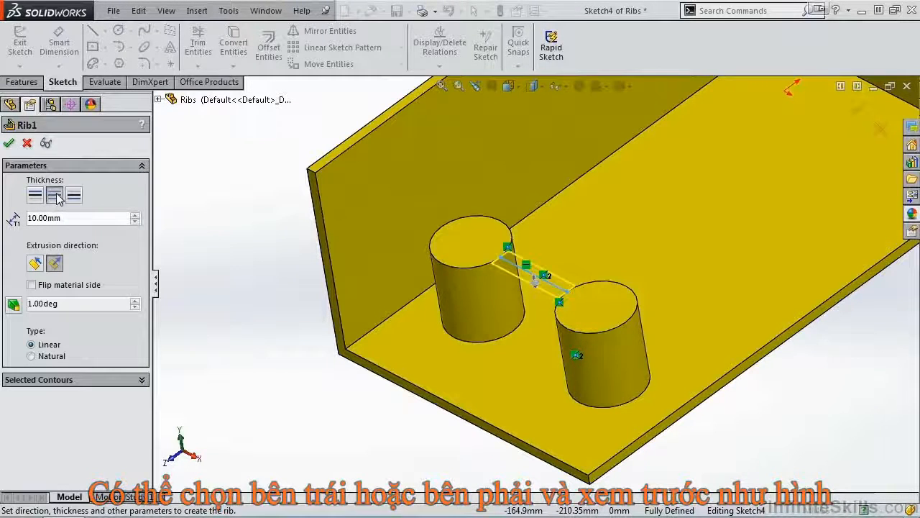
pyautogui.click(14, 303)
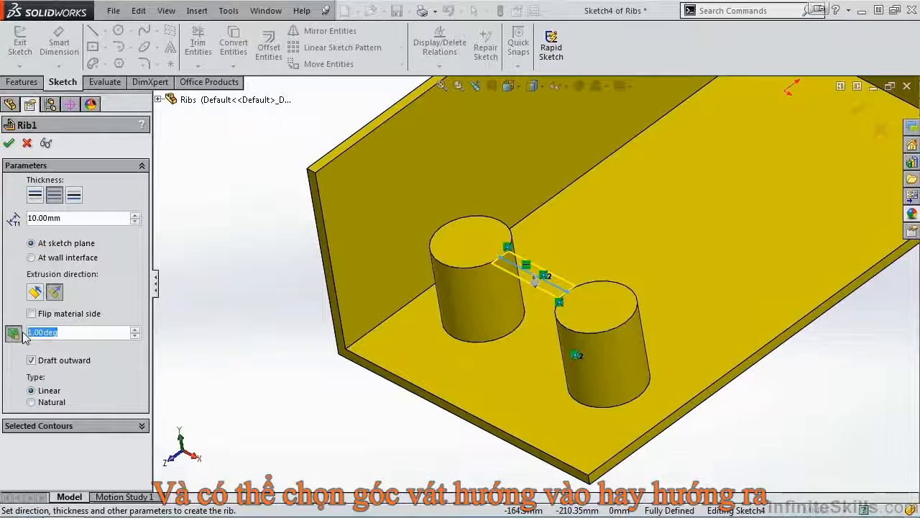
pyautogui.write('5')
pyautogui.click(81, 381)
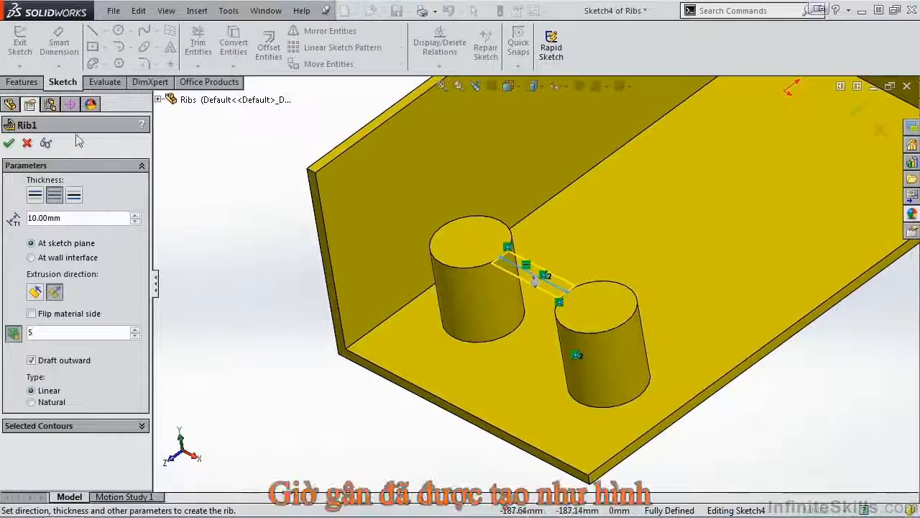
pyautogui.click(9, 142)
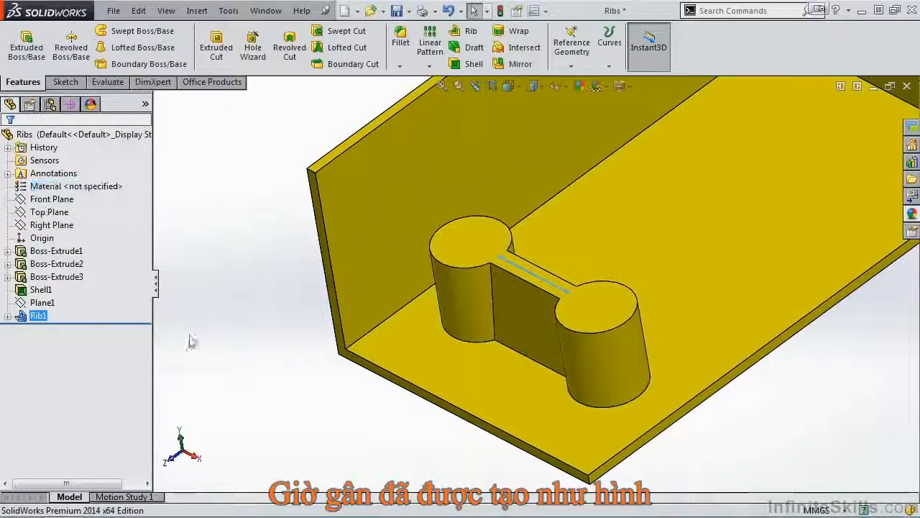
# Start a second Rib with its sketch on the Front Plane.
pyautogui.moveTo(542, 340)
pyautogui.mouseDown(button='middle')
pyautogui.moveTo(550, 319)
pyautogui.moveTo(534, 425)
pyautogui.moveTo(540, 448)
pyautogui.moveTo(554, 375)
pyautogui.moveTo(544, 324)
pyautogui.moveTo(560, 304)
pyautogui.moveTo(538, 329)
pyautogui.moveTo(549, 352)
pyautogui.mouseUp(button='middle')
pyautogui.press('space')
pyautogui.click(530, 309)
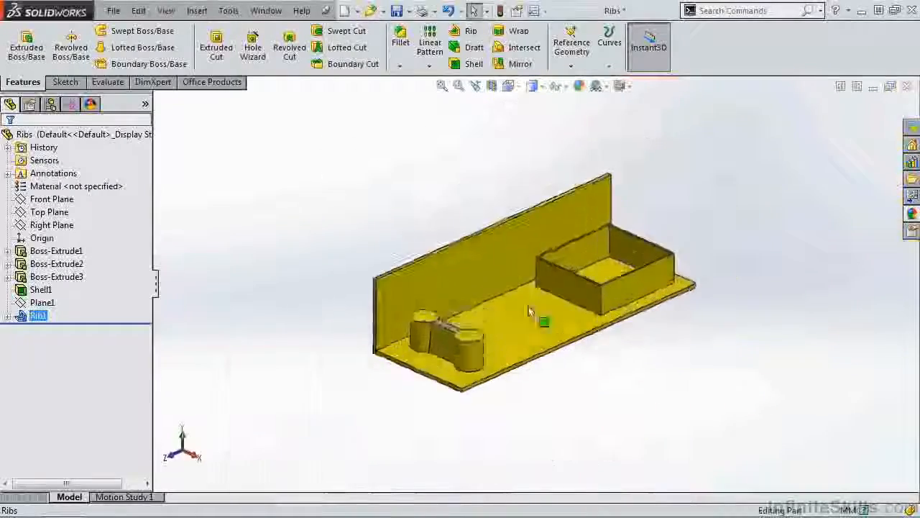
pyautogui.click(596, 428)
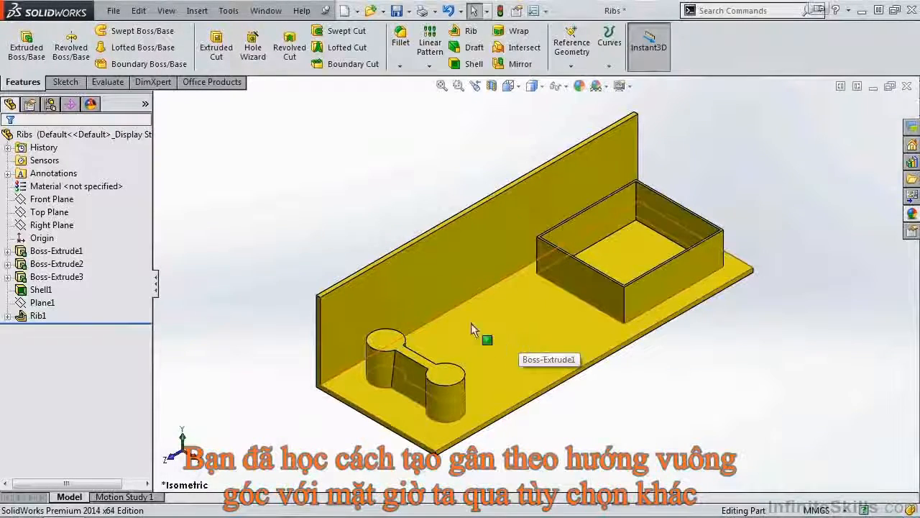
pyautogui.click(466, 31)
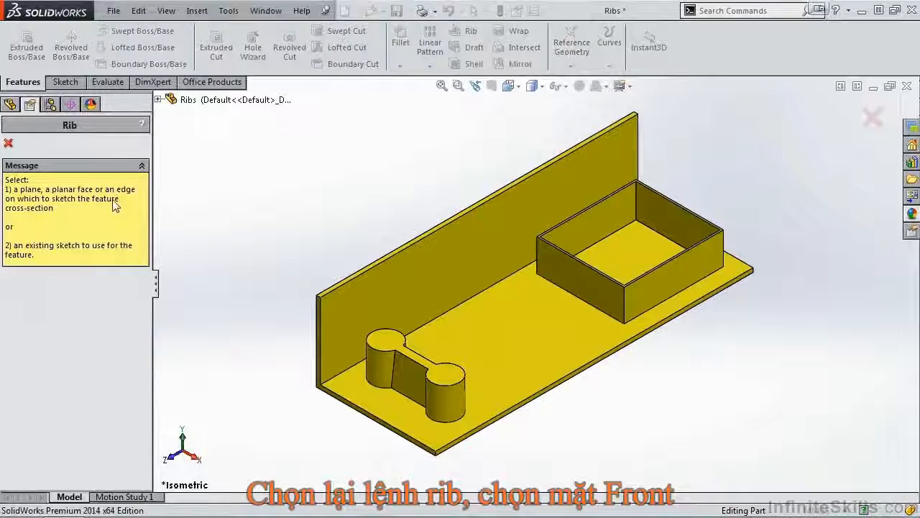
pyautogui.click(157, 100)
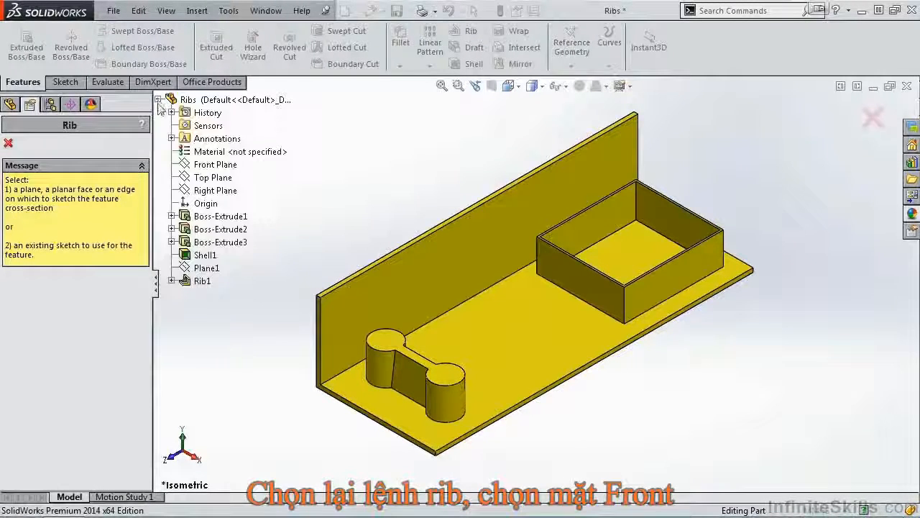
pyautogui.click(204, 165)
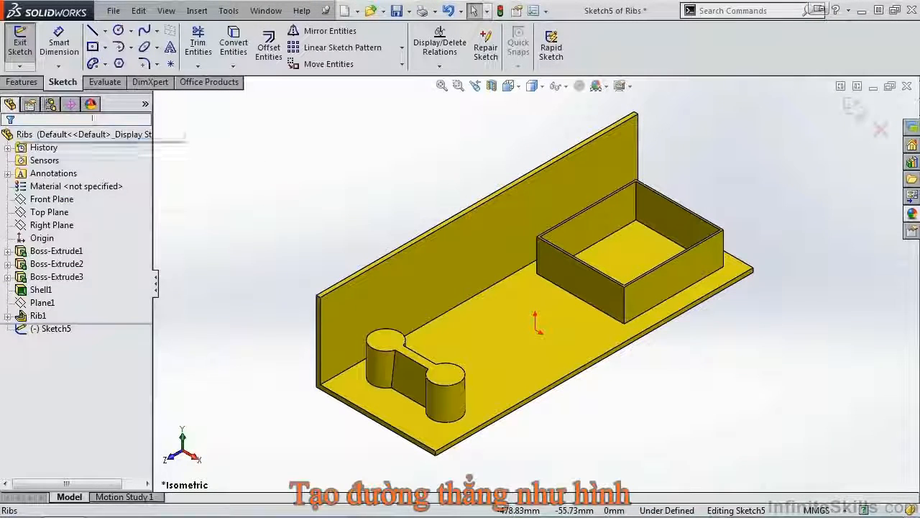
# Sketch a diagonal line about 145 mm long from the back wall's upper edge toward the base plate, and create the rib parallel to the sketch.
pyautogui.click(93, 33)
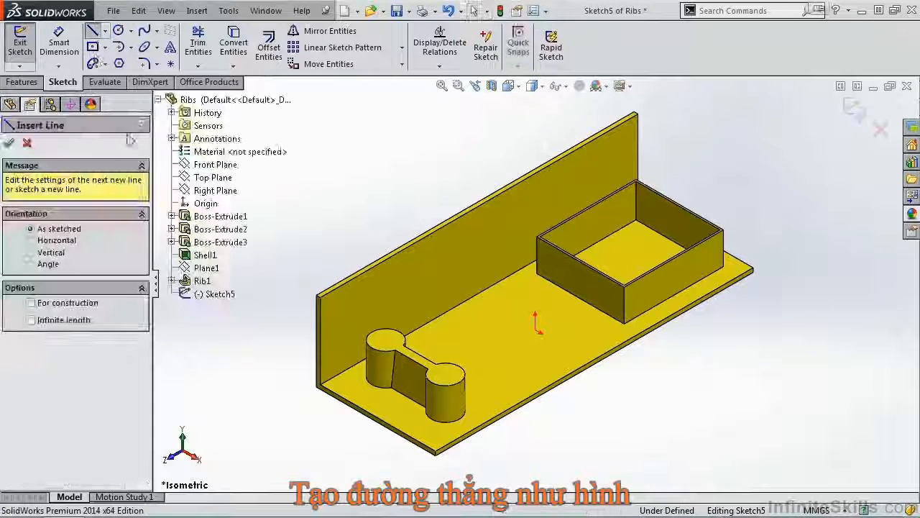
pyautogui.click(470, 214)
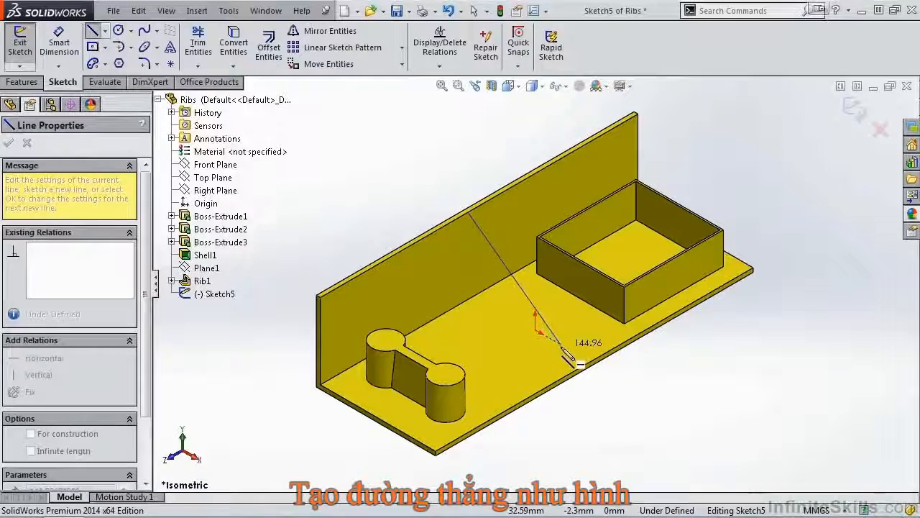
pyautogui.click(562, 346)
pyautogui.moveTo(533, 354); pyautogui.dragTo(592, 328, button='middle')
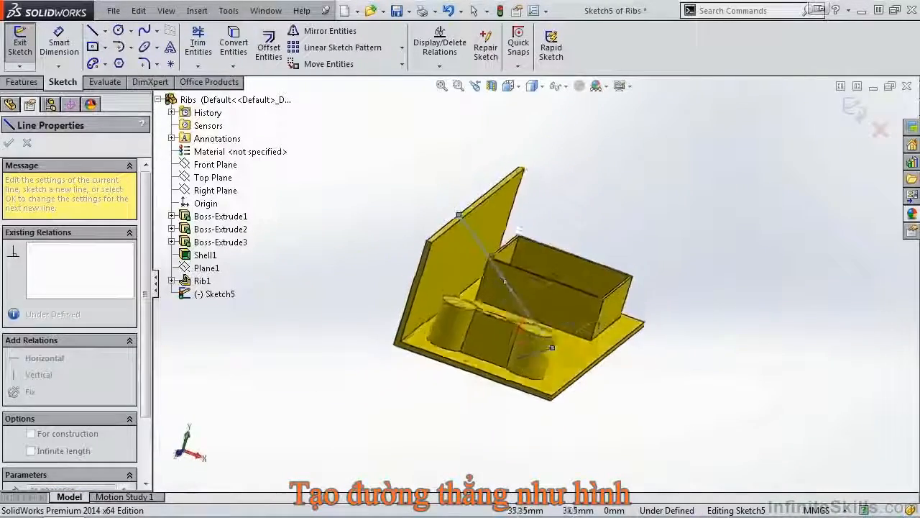
pyautogui.moveTo(519, 230); pyautogui.dragTo(529, 346, button='middle')
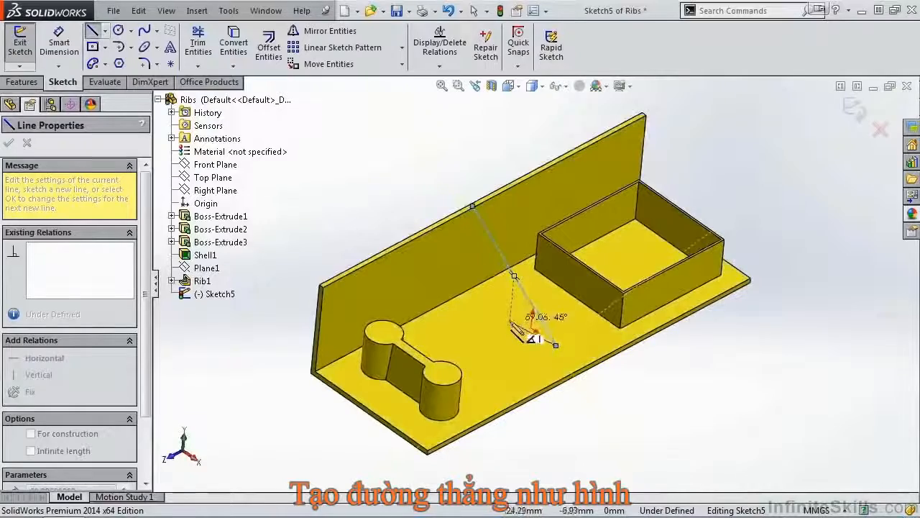
pyautogui.scroll(-5, 525, 325)
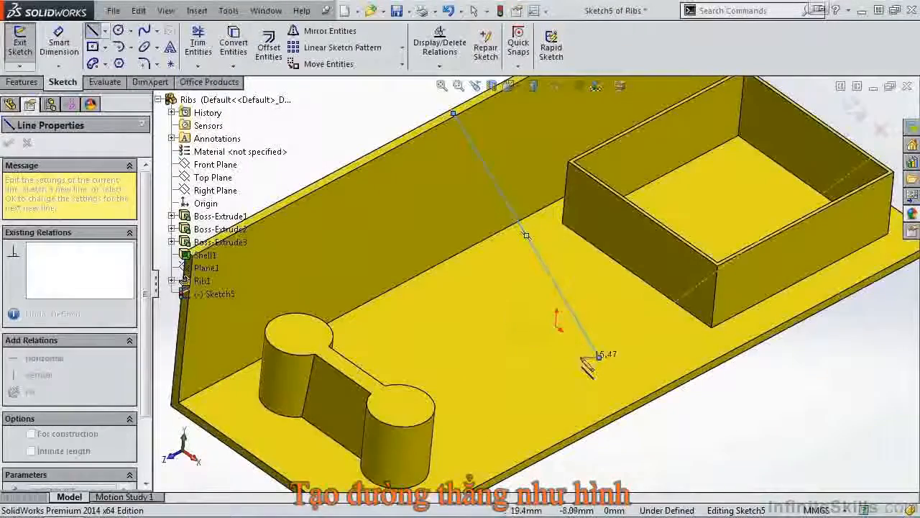
pyautogui.click(599, 356)
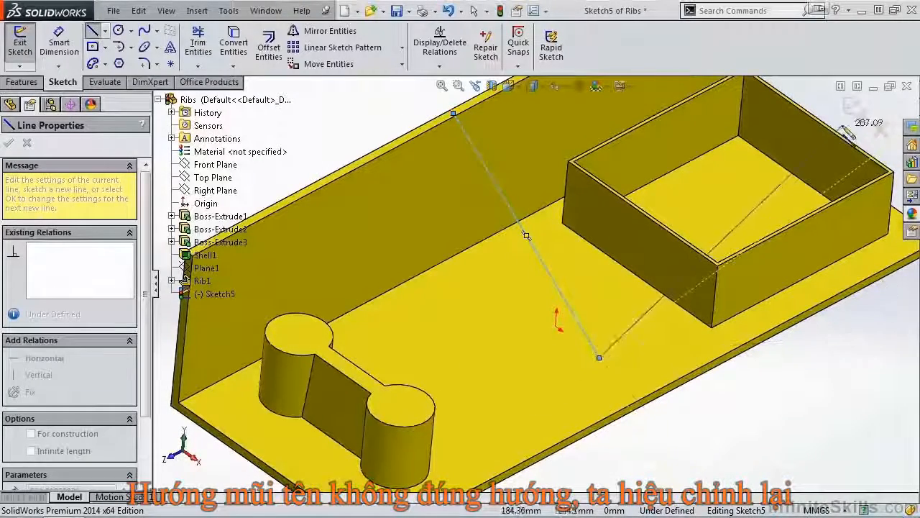
pyautogui.press('Escape')
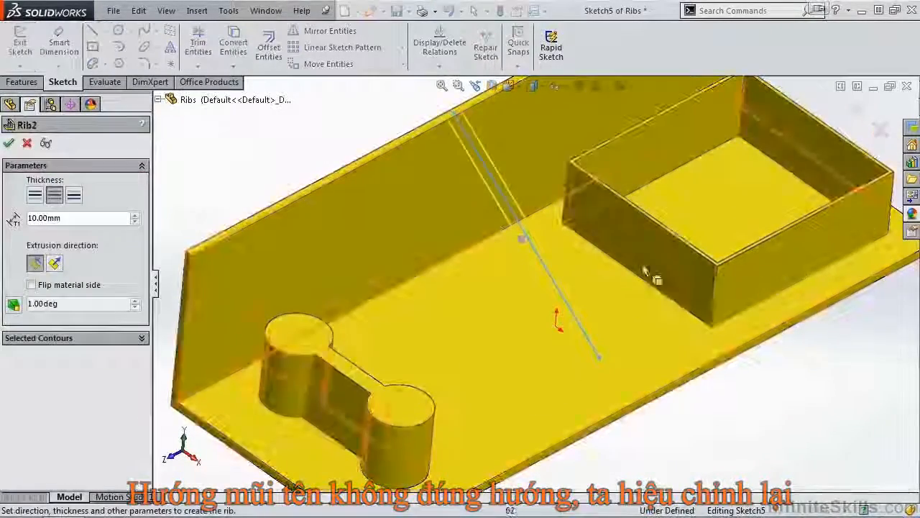
pyautogui.moveTo(509, 319); pyautogui.dragTo(507, 270, button='middle')
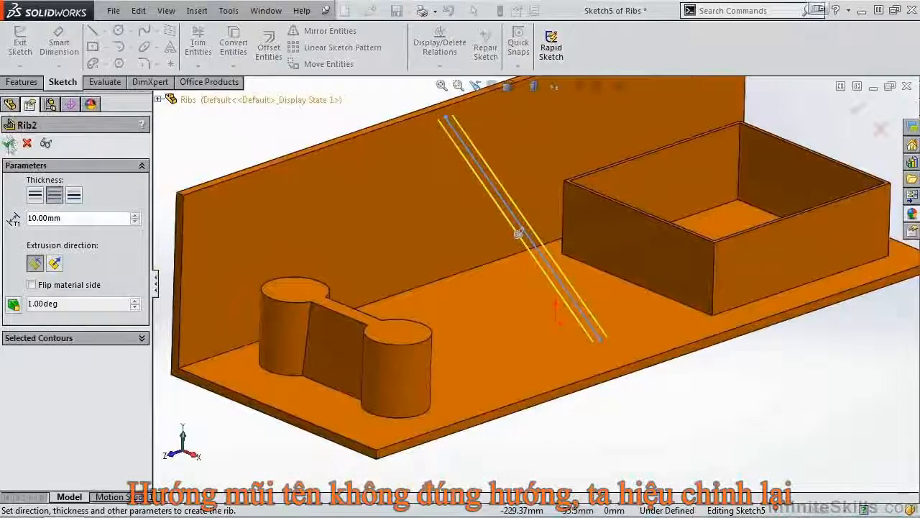
pyautogui.press('Return')
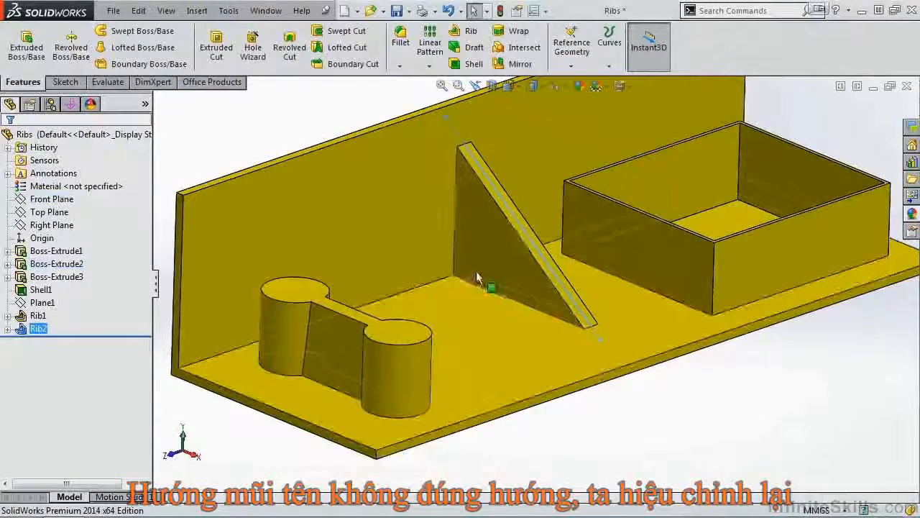
# Show the reference plane Plane1 that passes through the open box.
pyautogui.moveTo(550, 359); pyautogui.dragTo(662, 429, button='middle')
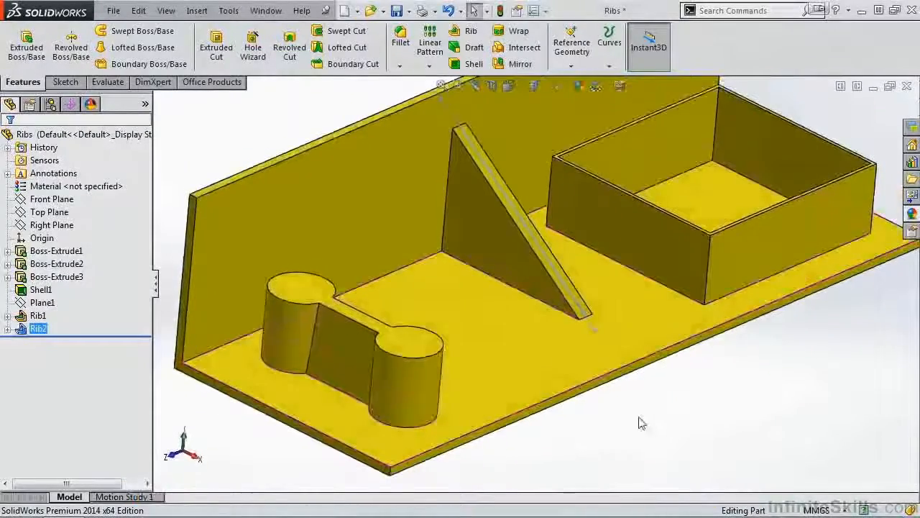
pyautogui.scroll(1, 641, 422)
pyautogui.scroll(1, 661, 287)
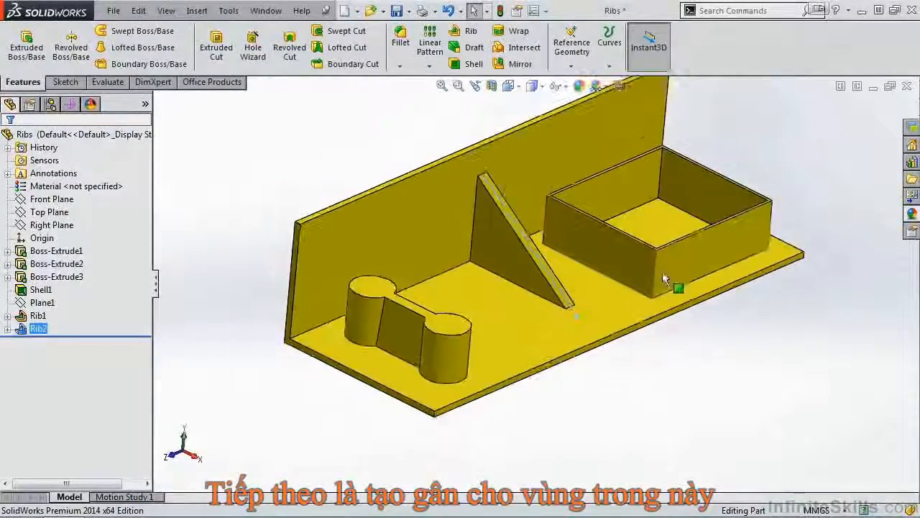
pyautogui.scroll(-1, 666, 223)
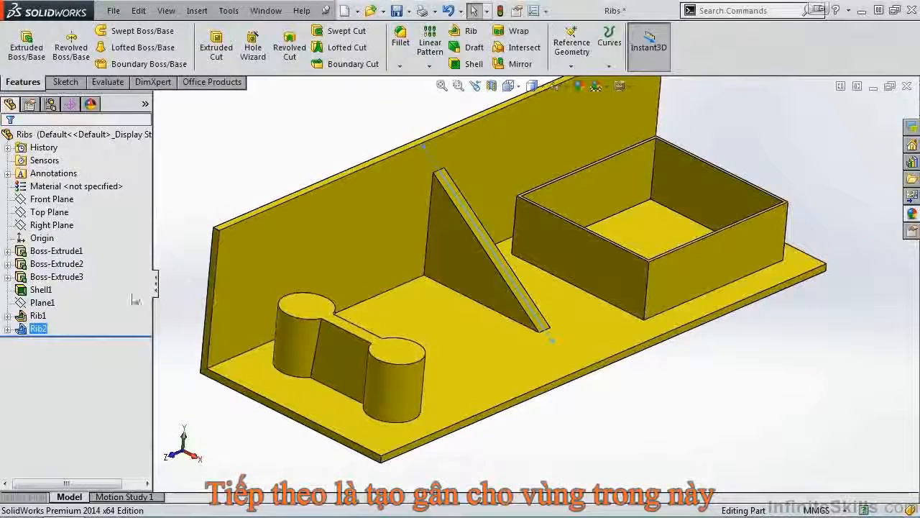
pyautogui.click(23, 304)
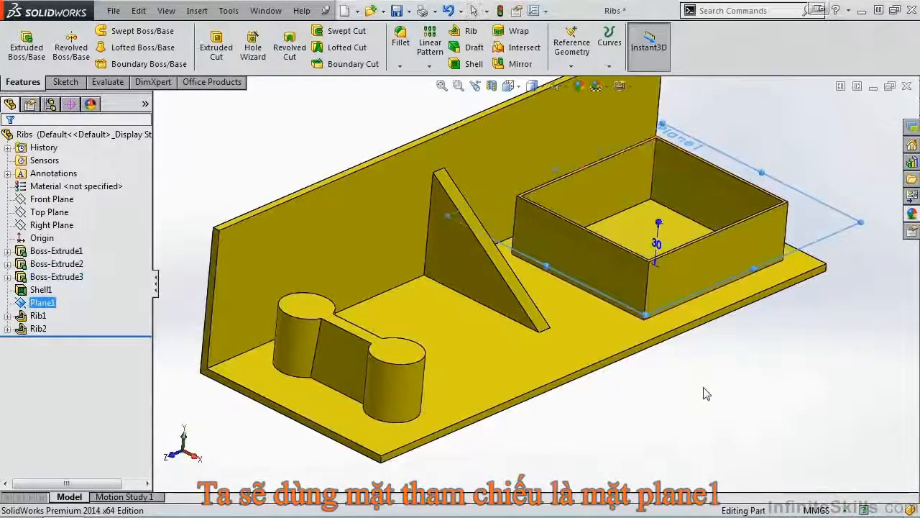
pyautogui.moveTo(704, 391); pyautogui.dragTo(626, 305, button='middle')
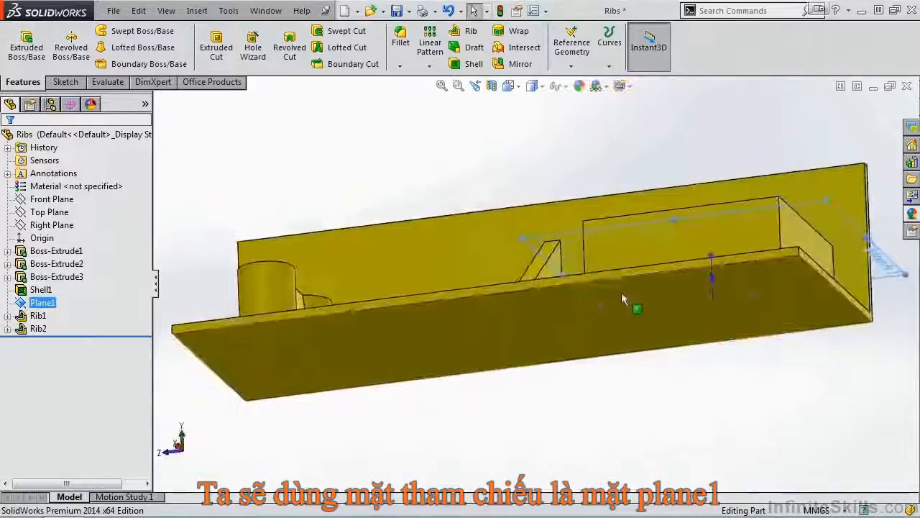
pyautogui.moveTo(544, 314); pyautogui.dragTo(602, 391, button='middle')
pyautogui.scroll(-2, 669, 245)
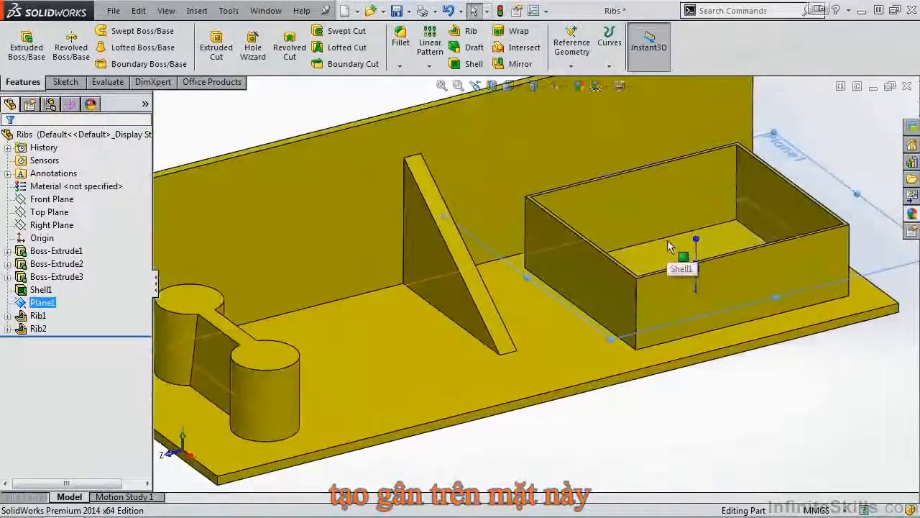
pyautogui.moveTo(677, 371); pyautogui.dragTo(694, 382, button='middle')
pyautogui.click(737, 403)
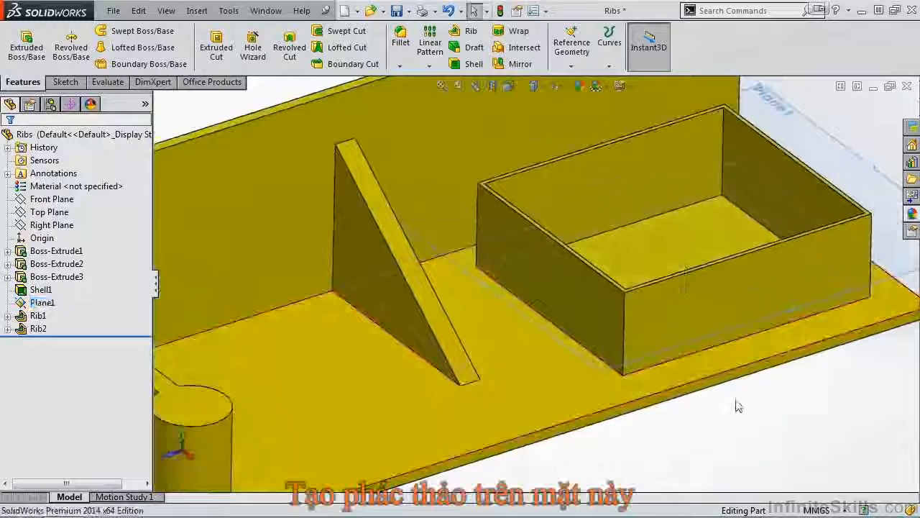
# Start a third Rib with its sketch on Plane1 and view the part from the top.
pyautogui.click(470, 36)
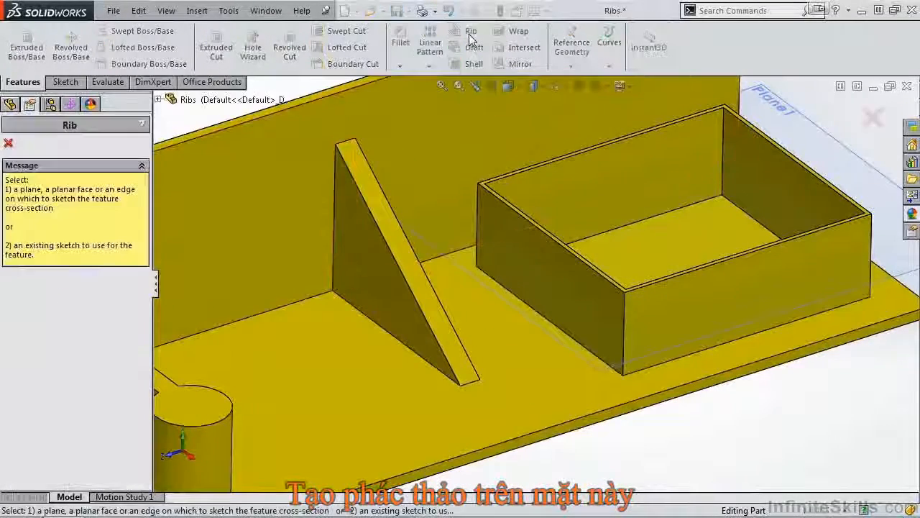
pyautogui.click(775, 107)
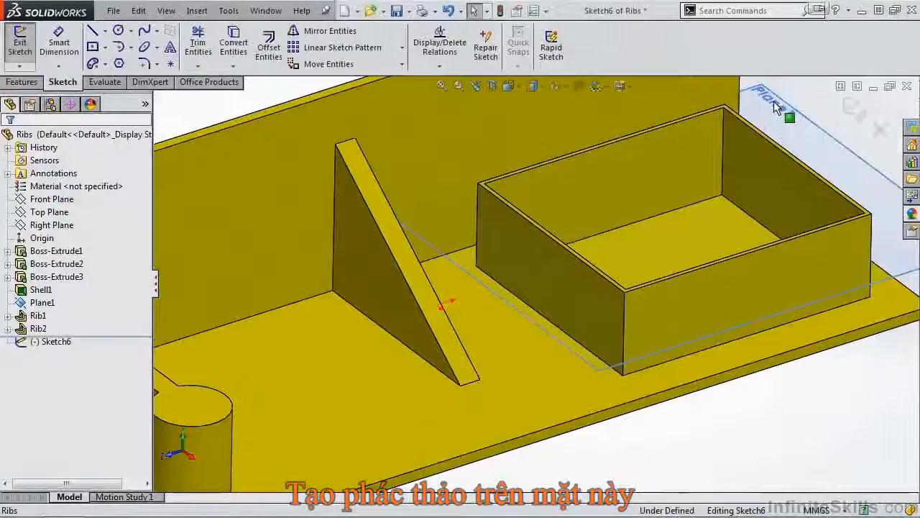
pyautogui.press('space')
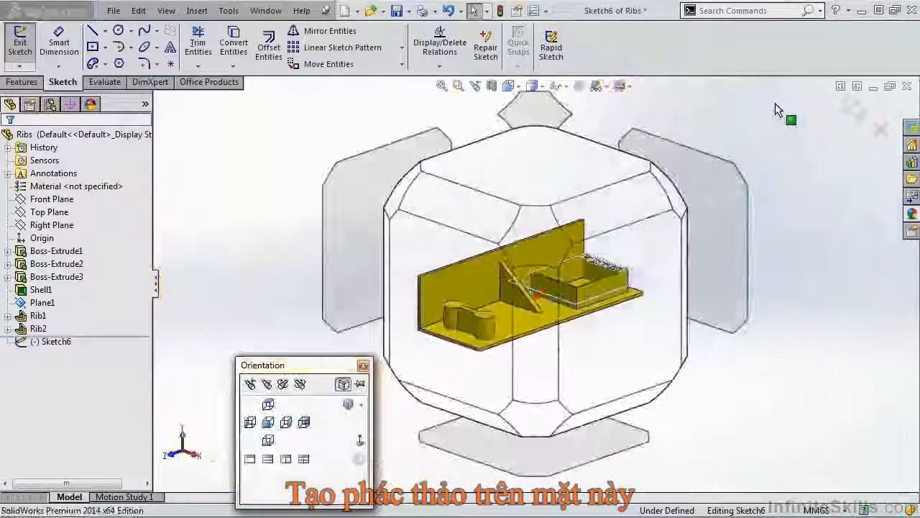
pyautogui.click(597, 169)
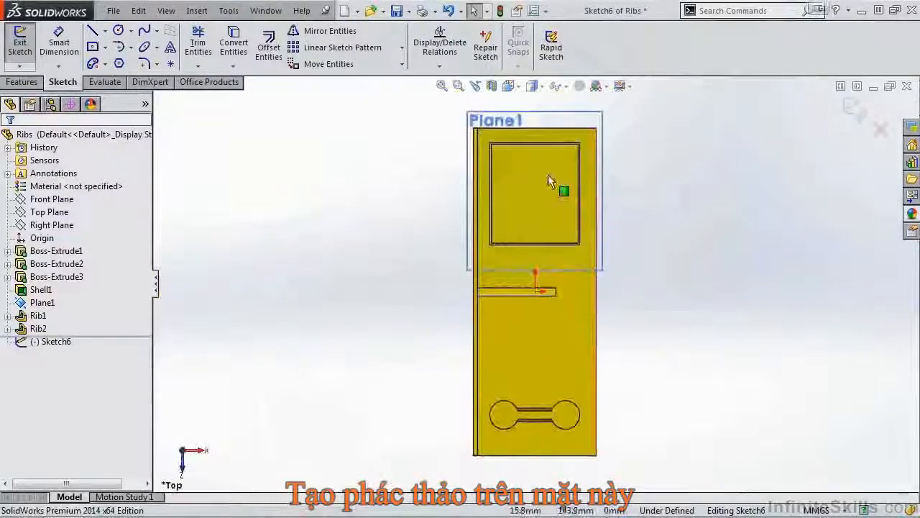
# Sketch three connected lines inside the box: a diagonal, a vertical, and a diagonal about 31 mm long, then finish the sketch.
pyautogui.click(92, 31)
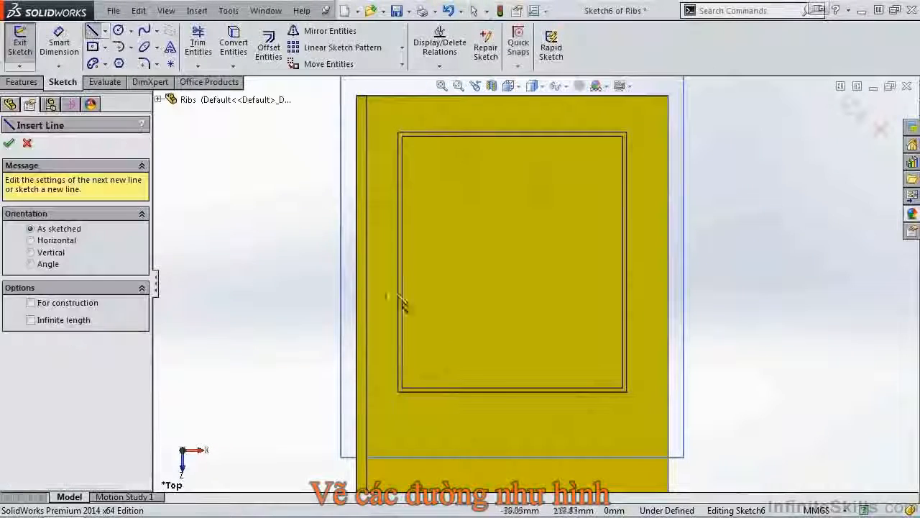
pyautogui.click(432, 332)
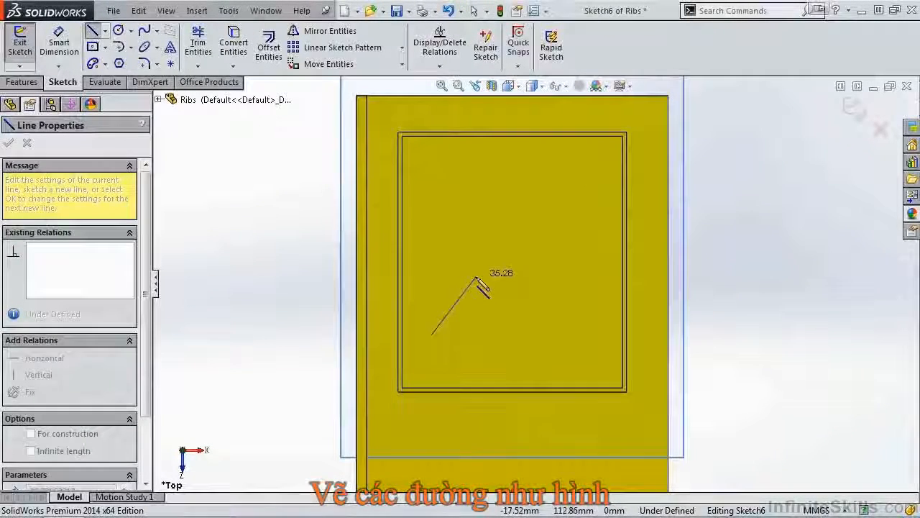
pyautogui.click(512, 278)
pyautogui.click(512, 206)
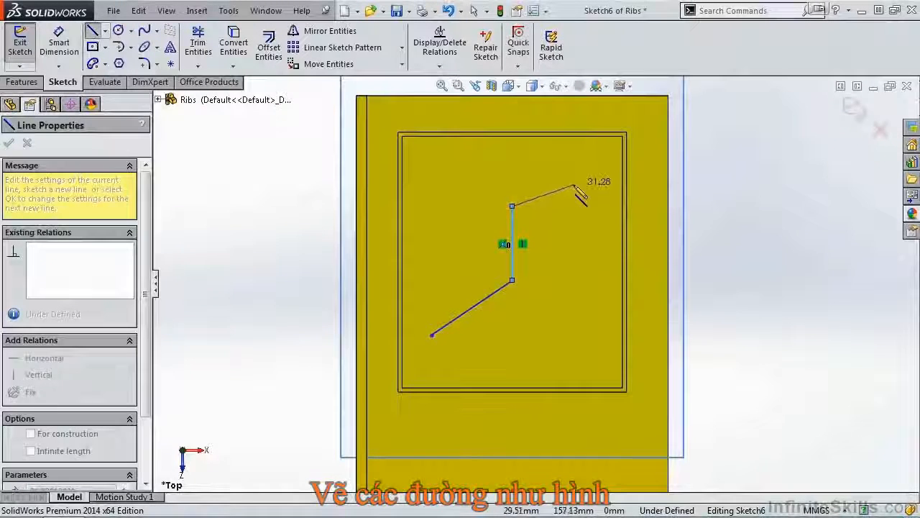
pyautogui.click(574, 186)
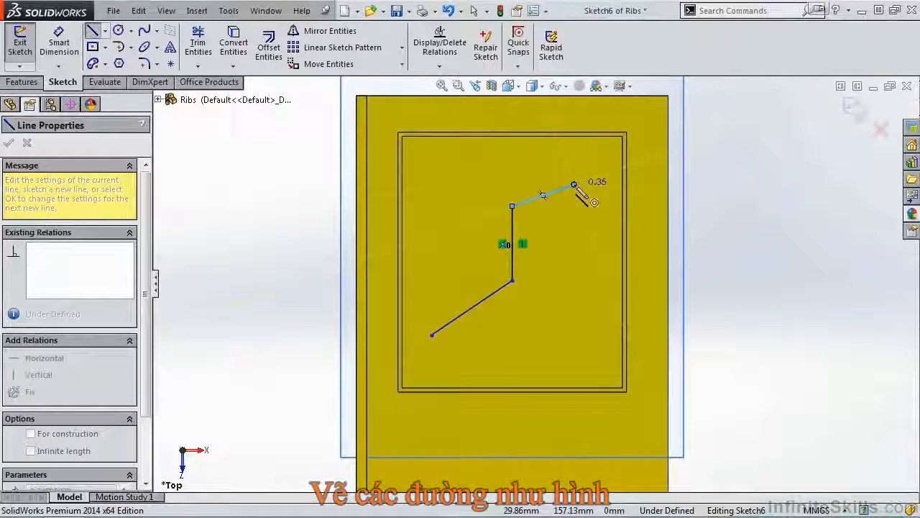
pyautogui.click(852, 108)
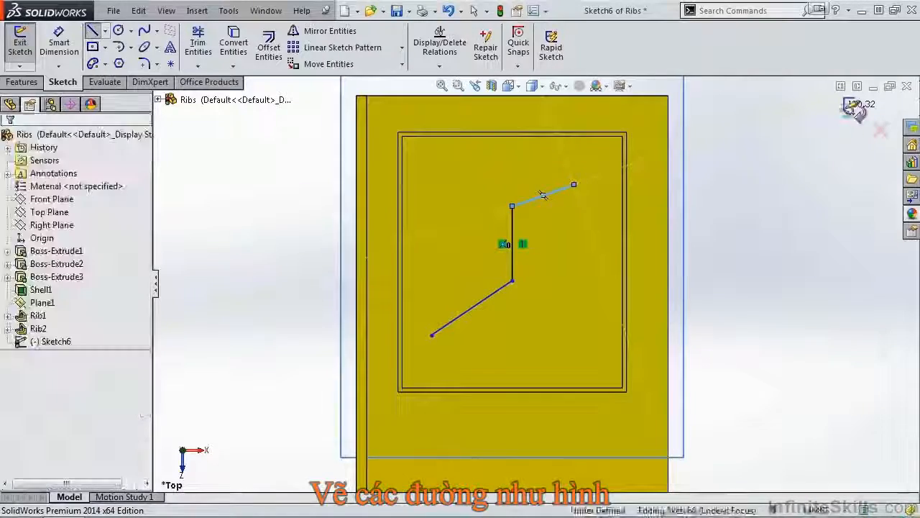
# Check the rib preview in isometric view and create the 10 mm rib inside the box, parallel to the sketch.
pyautogui.press('space')
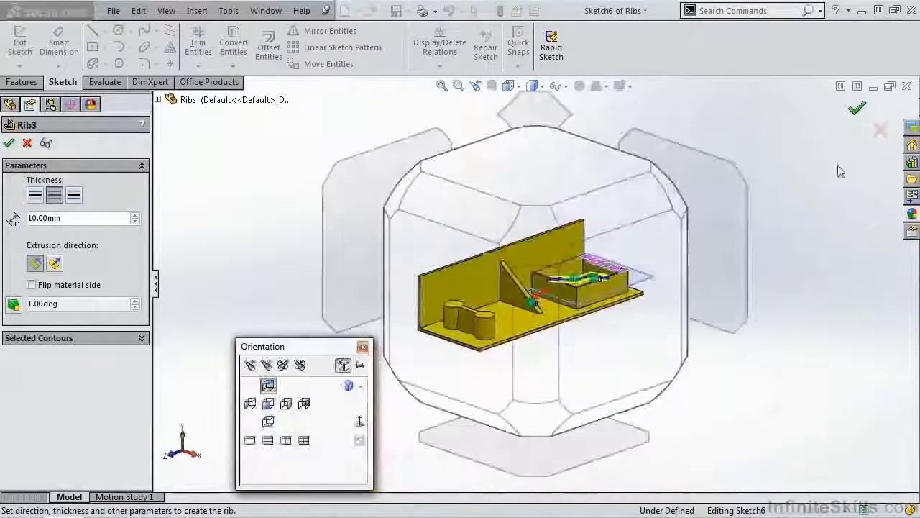
pyautogui.click(539, 236)
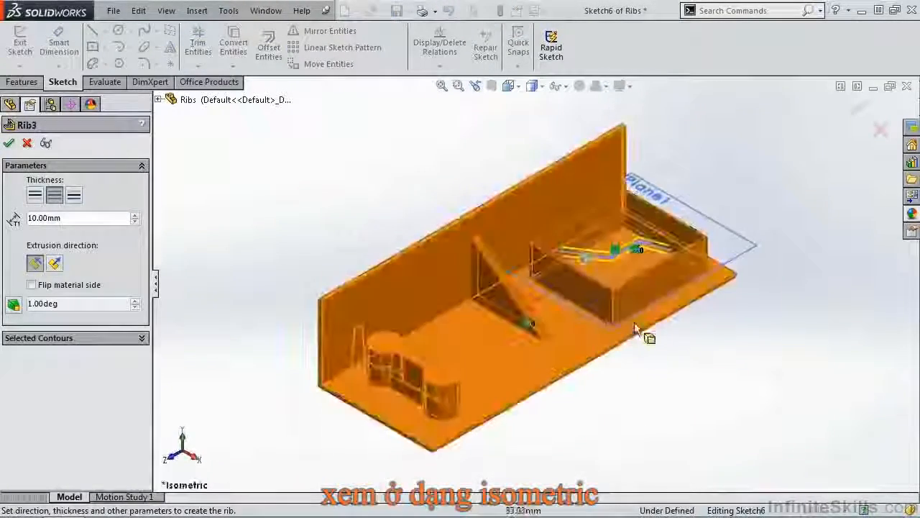
pyautogui.scroll(-2, 619, 266)
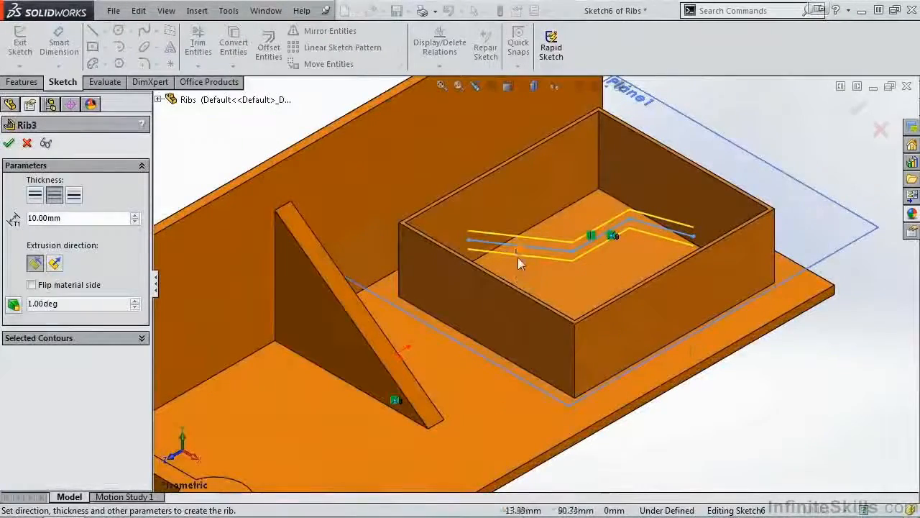
pyautogui.moveTo(534, 266)
pyautogui.mouseDown(button='middle')
pyautogui.moveTo(531, 246)
pyautogui.moveTo(499, 237)
pyautogui.moveTo(487, 284)
pyautogui.moveTo(515, 246)
pyautogui.moveTo(442, 240)
pyautogui.moveTo(489, 245)
pyautogui.moveTo(515, 274)
pyautogui.mouseUp(button='middle')
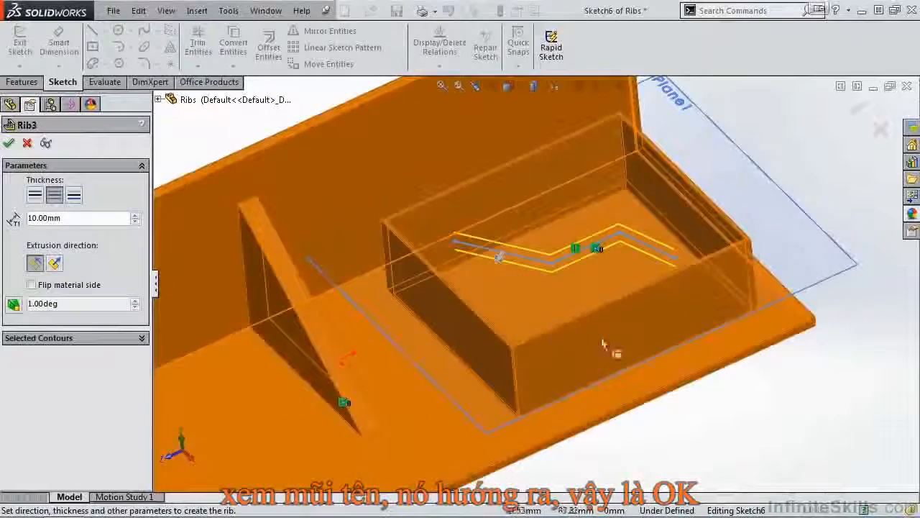
pyautogui.click(9, 144)
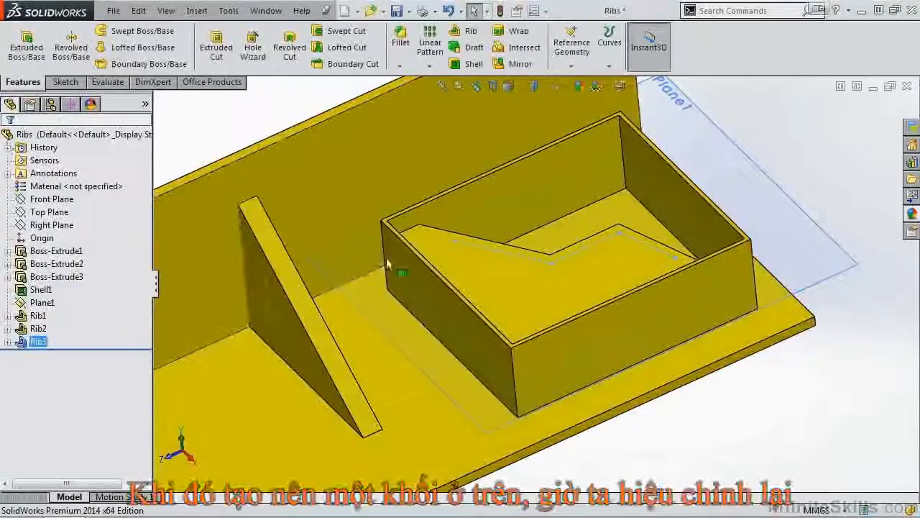
pyautogui.moveTo(469, 292); pyautogui.dragTo(472, 318, button='middle')
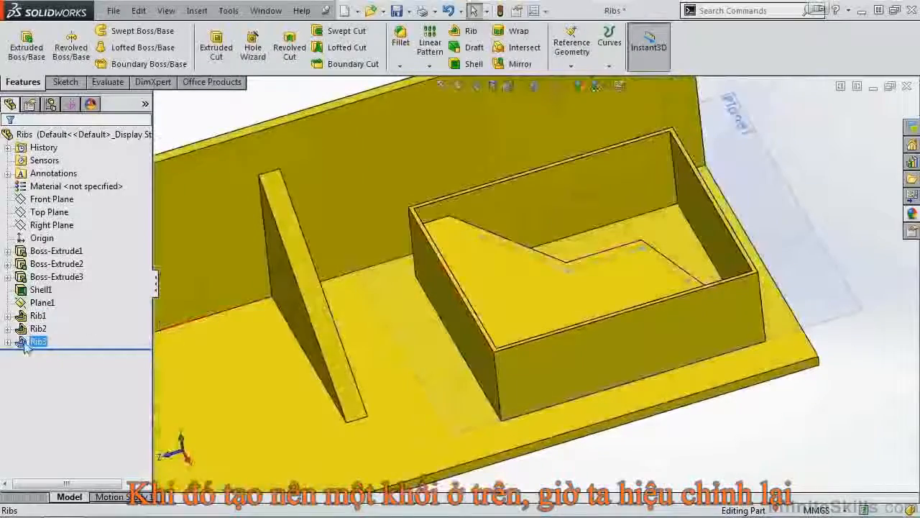
# Edit the rib inside the box to flip its material side.
pyautogui.click(38, 341)
pyautogui.click(32, 304)
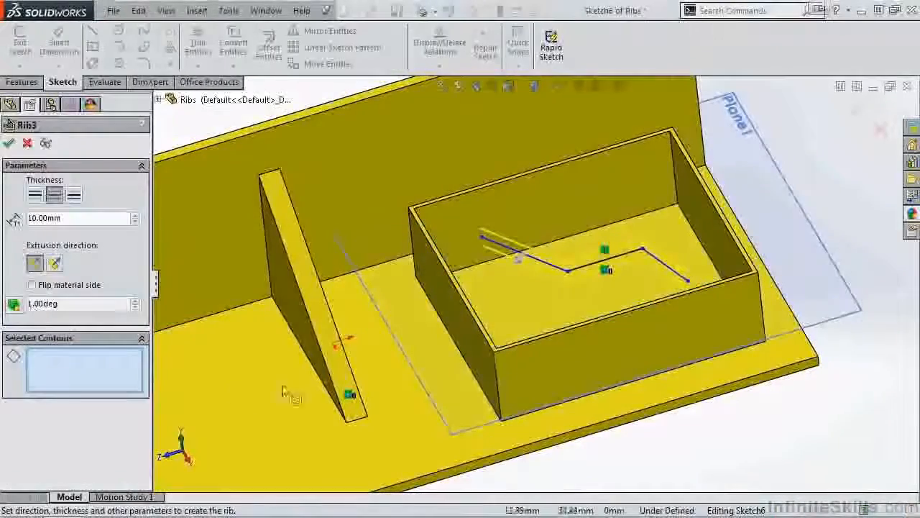
pyautogui.click(521, 259)
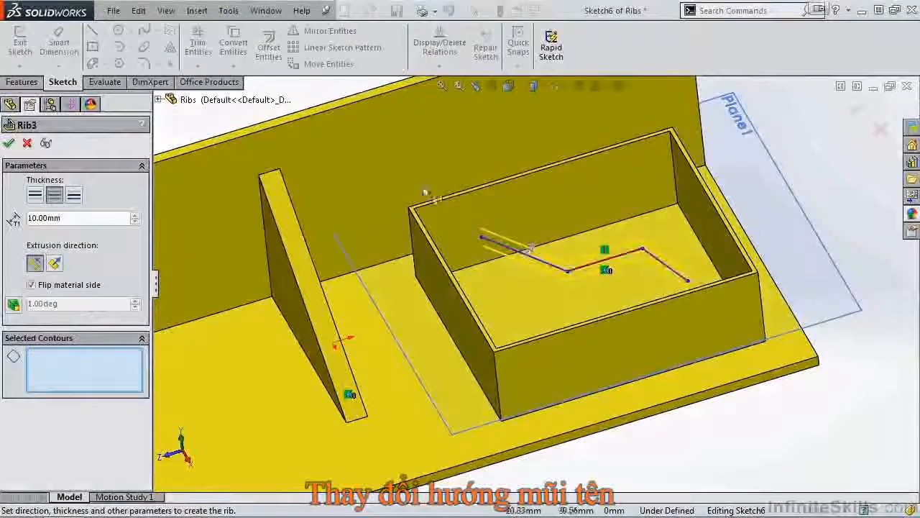
pyautogui.click(10, 144)
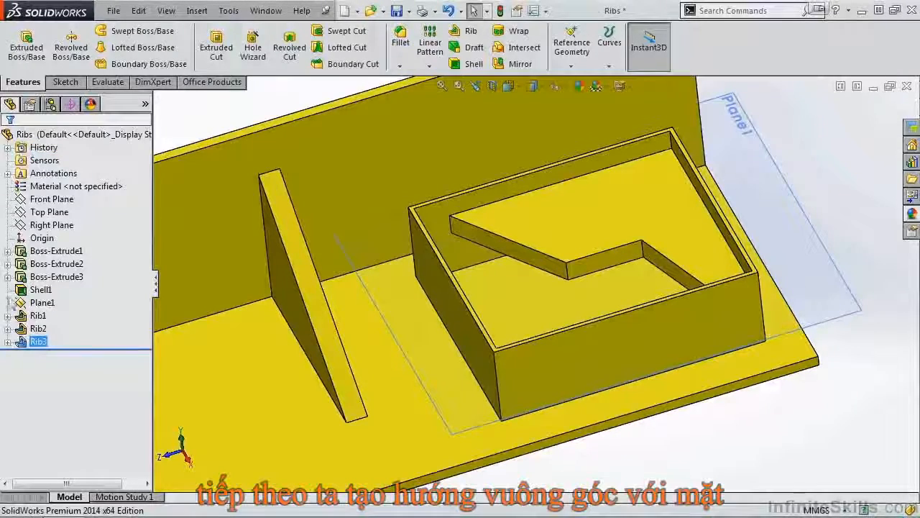
# Edit the box rib to extrude normal to the sketch with the material side unflipped, and return to the isometric view.
pyautogui.click(36, 342)
pyautogui.click(28, 305)
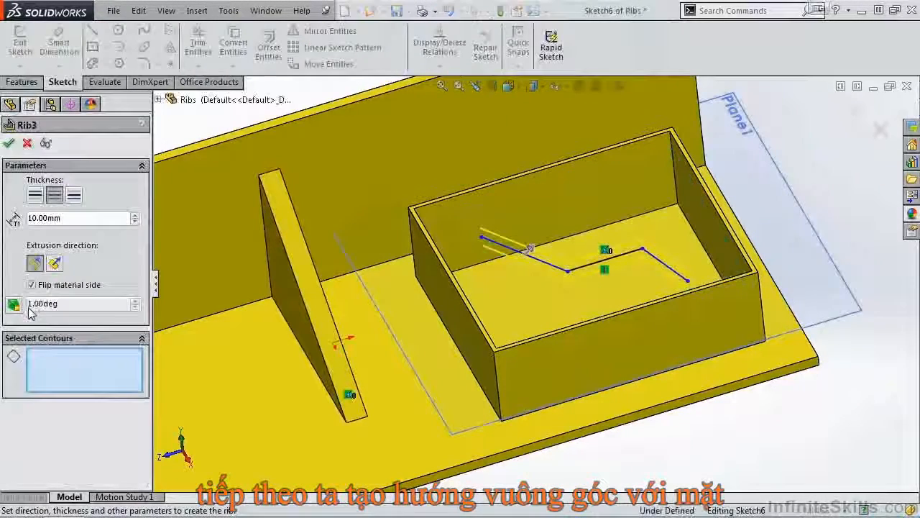
pyautogui.click(56, 263)
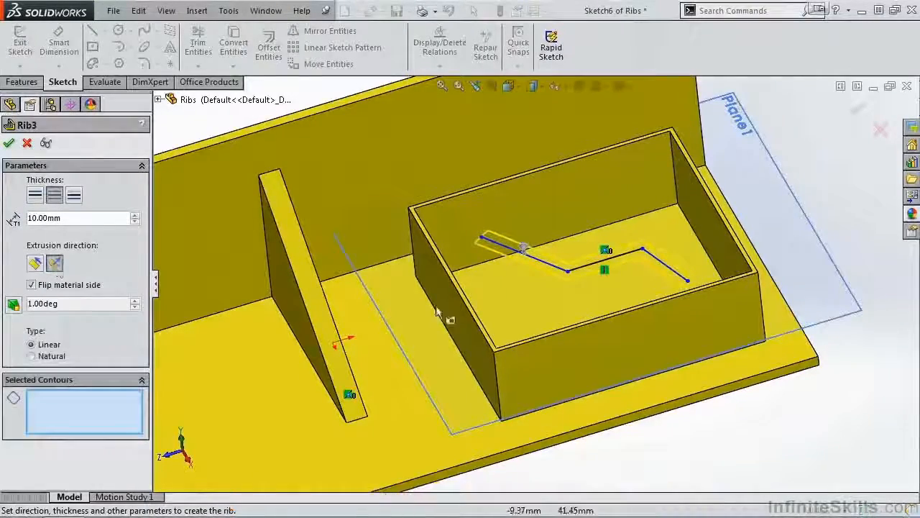
pyautogui.moveTo(534, 320); pyautogui.dragTo(534, 255, button='middle')
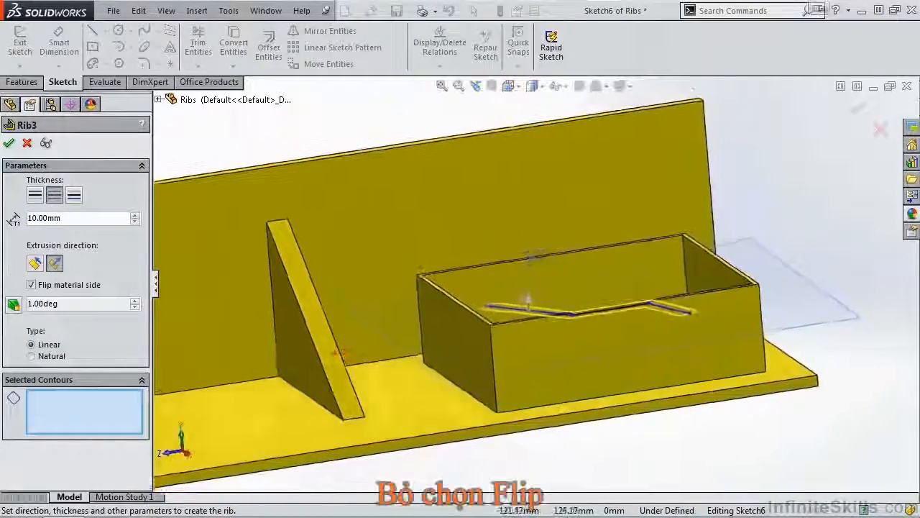
pyautogui.moveTo(529, 300)
pyautogui.mouseDown(button='middle')
pyautogui.moveTo(532, 290)
pyautogui.moveTo(524, 300)
pyautogui.moveTo(536, 306)
pyautogui.mouseUp(button='middle')
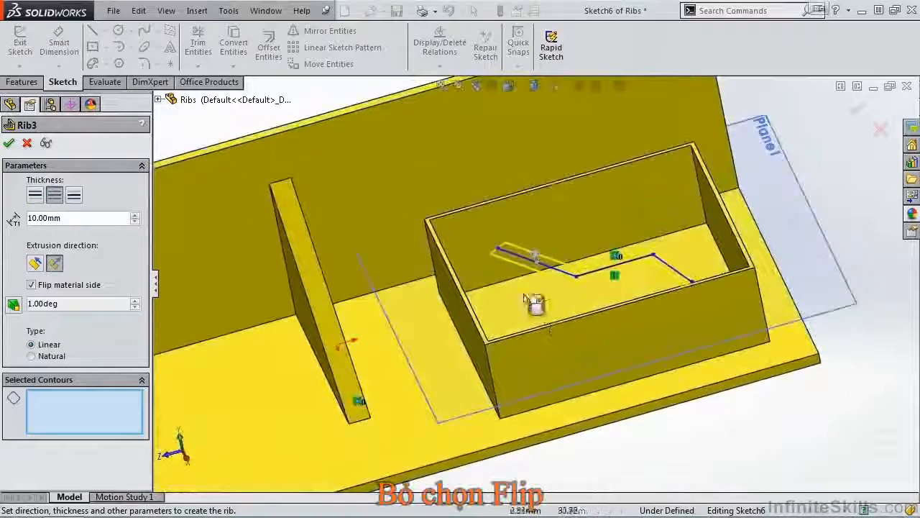
pyautogui.click(31, 284)
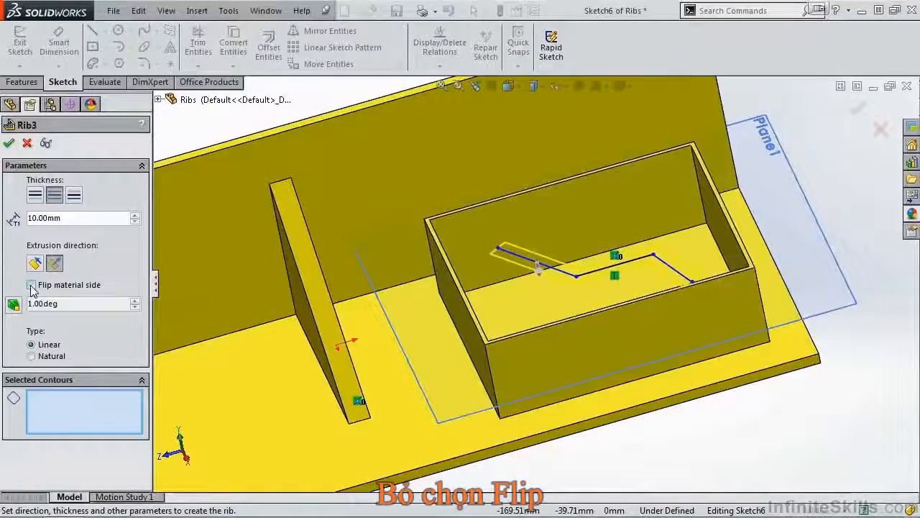
pyautogui.click(10, 143)
pyautogui.moveTo(530, 294); pyautogui.dragTo(560, 317, button='middle')
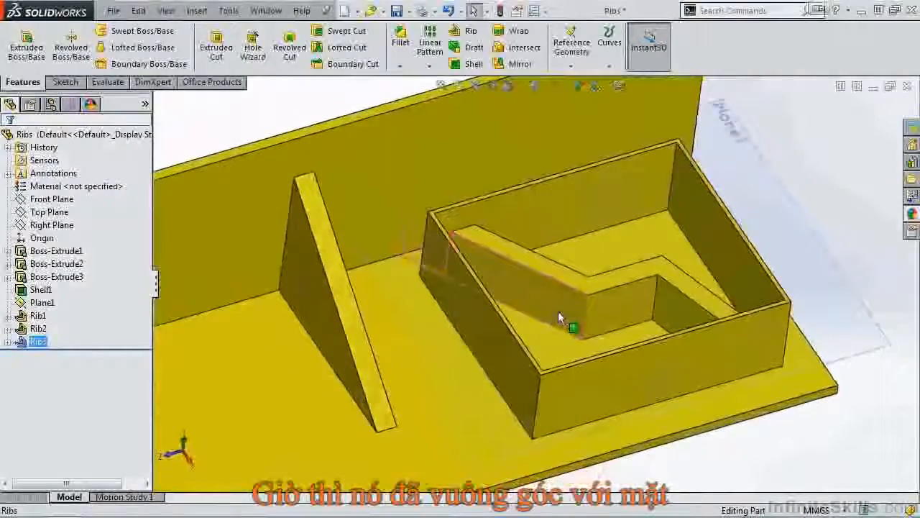
pyautogui.press('space')
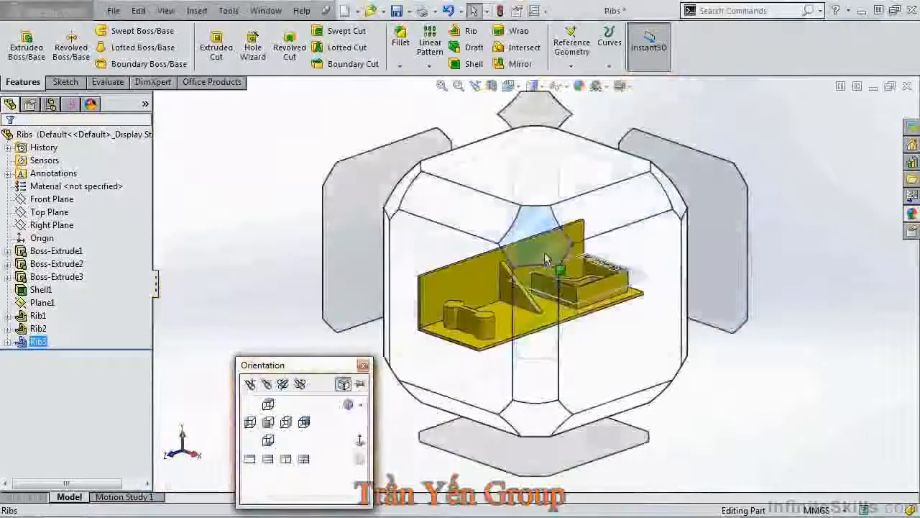
pyautogui.click(546, 261)
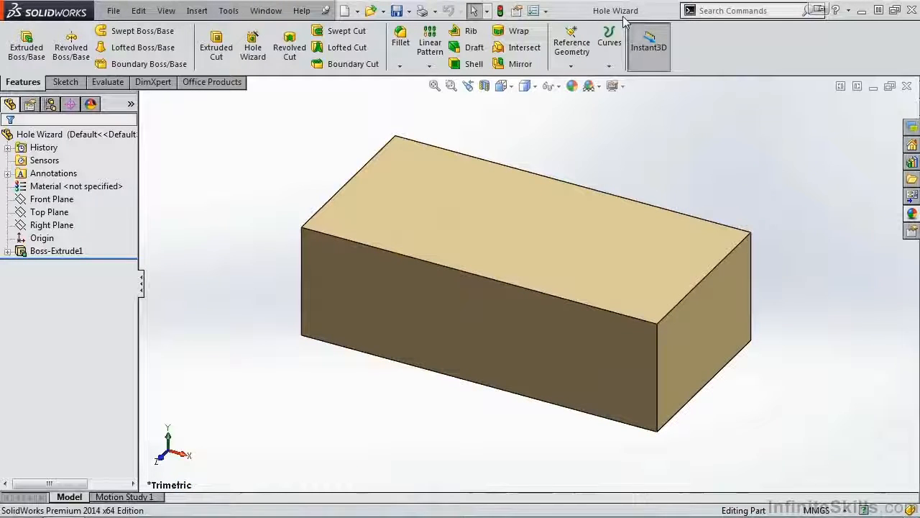
pyautogui.click(6, 251)
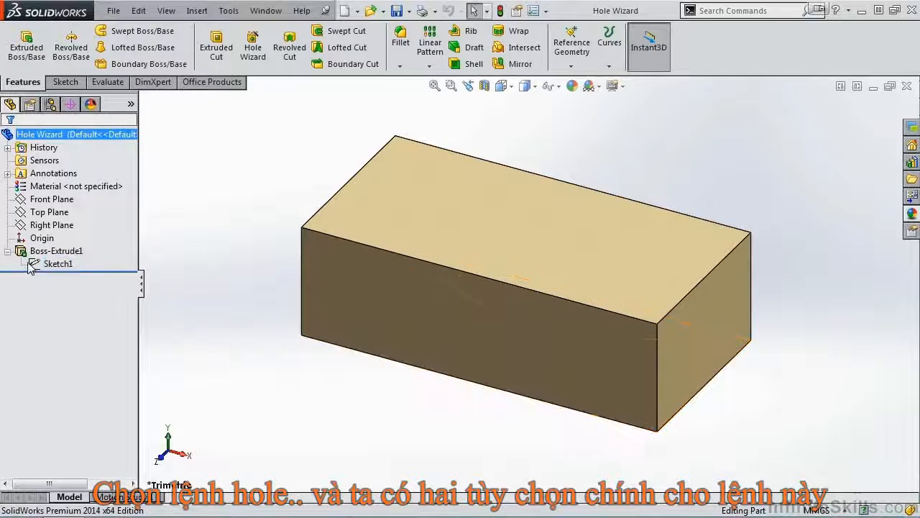
pyautogui.click(8, 252)
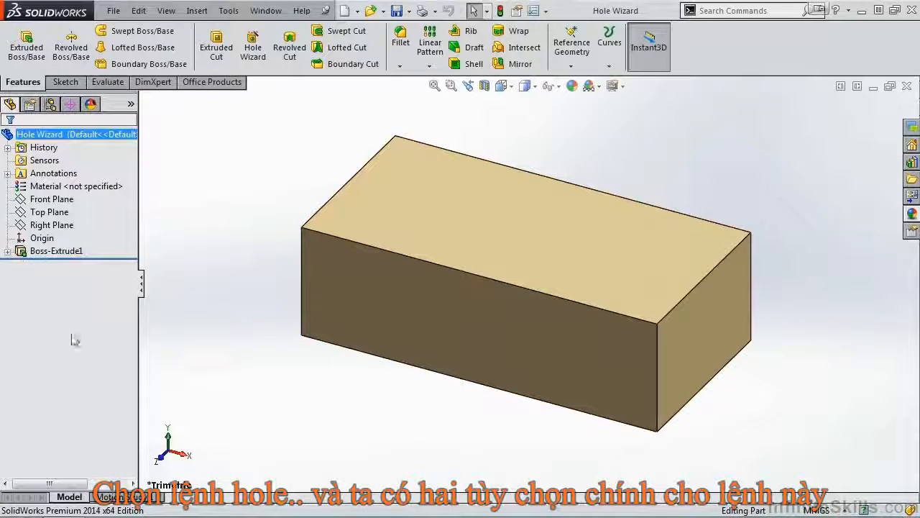
# Start a counterbore hole with the Hole Wizard, using the ANSI Metric standard and the Hex Cap Screw type.
pyautogui.click(254, 61)
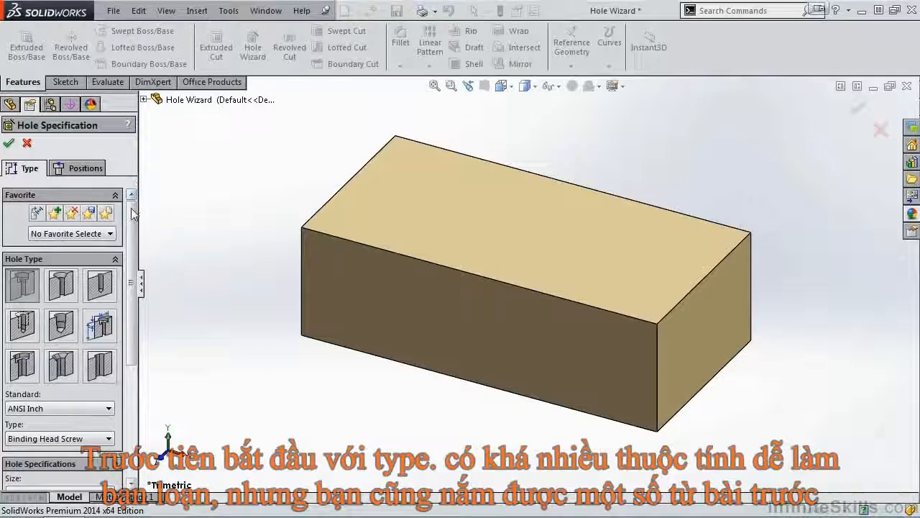
pyautogui.scroll(-1, 131, 221)
pyautogui.moveTo(132, 224); pyautogui.dragTo(146, 210)
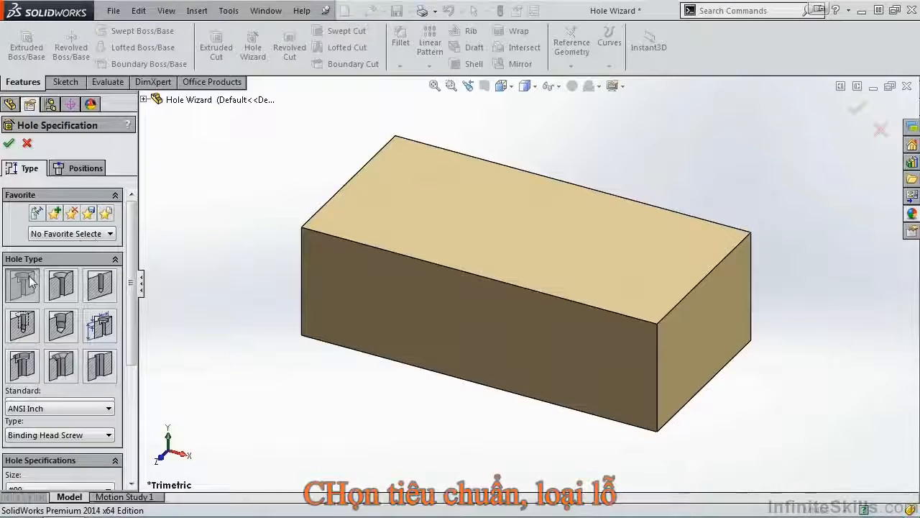
pyautogui.moveTo(131, 251); pyautogui.dragTo(132, 302)
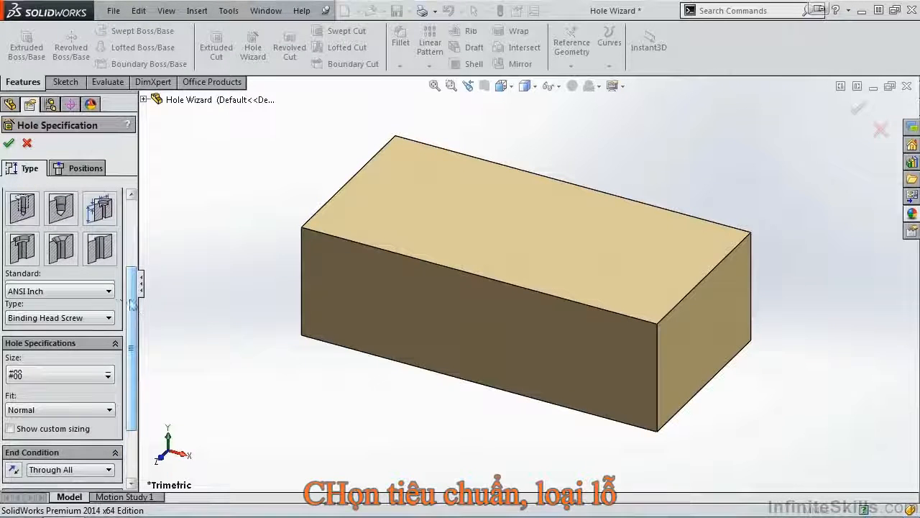
pyautogui.click(110, 293)
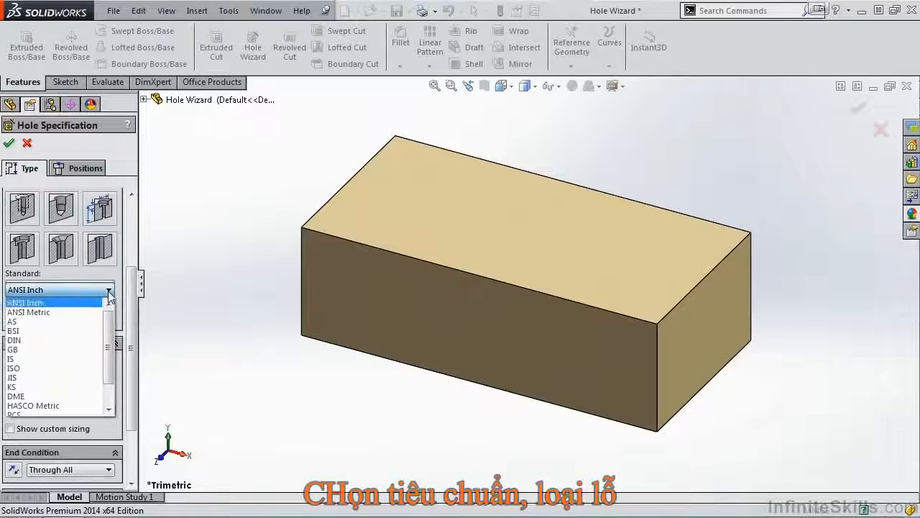
pyautogui.click(76, 310)
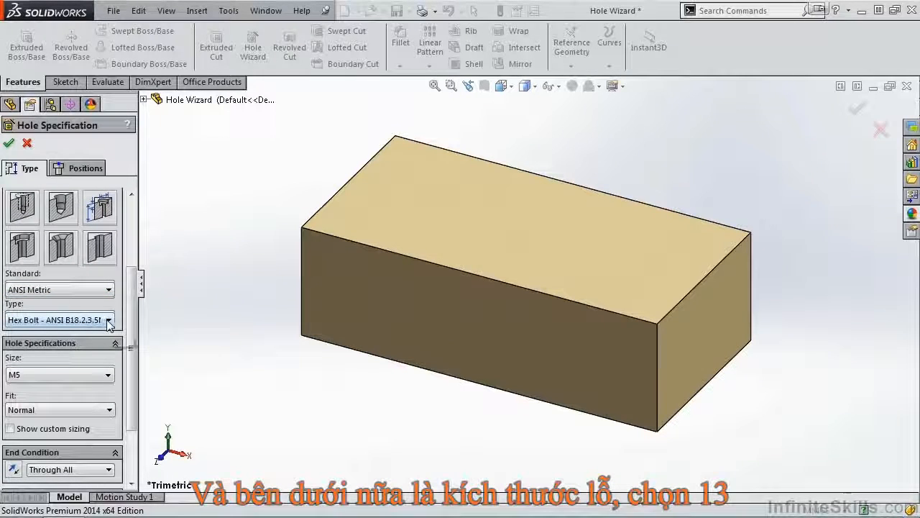
pyautogui.click(109, 320)
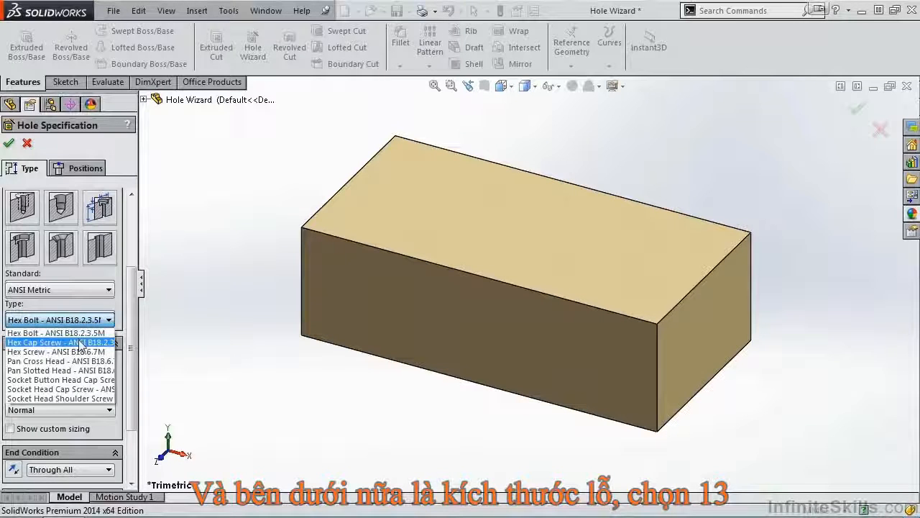
pyautogui.click(80, 342)
# Specify the hole as size M30 with a Normal fit and a Through All end condition.
pyautogui.moveTo(132, 325); pyautogui.dragTo(132, 359)
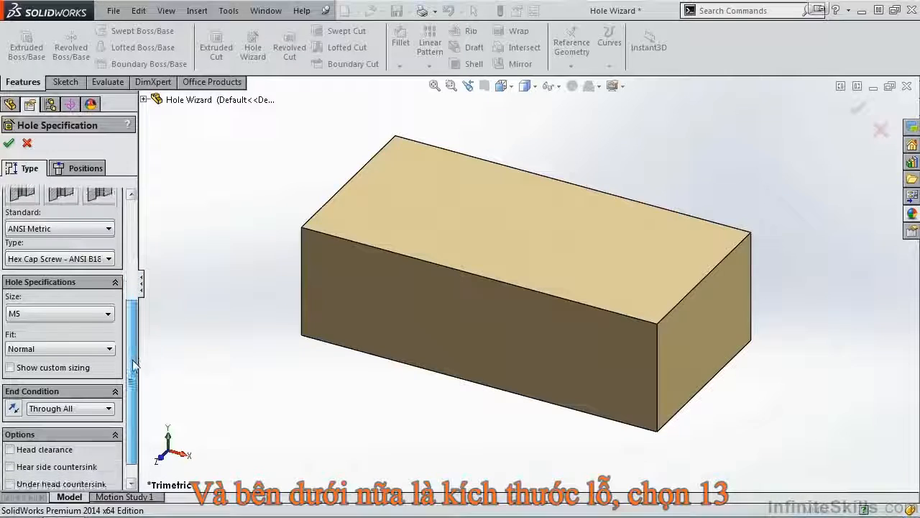
pyautogui.click(109, 316)
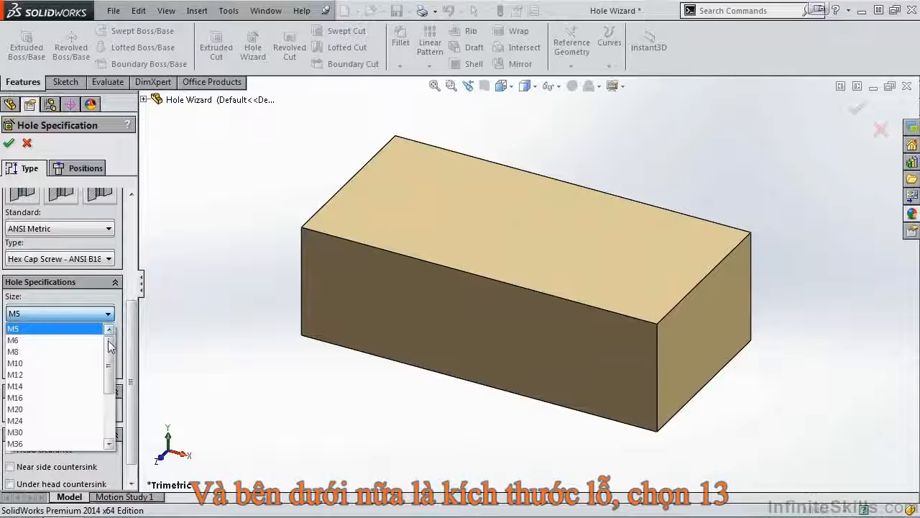
pyautogui.click(57, 432)
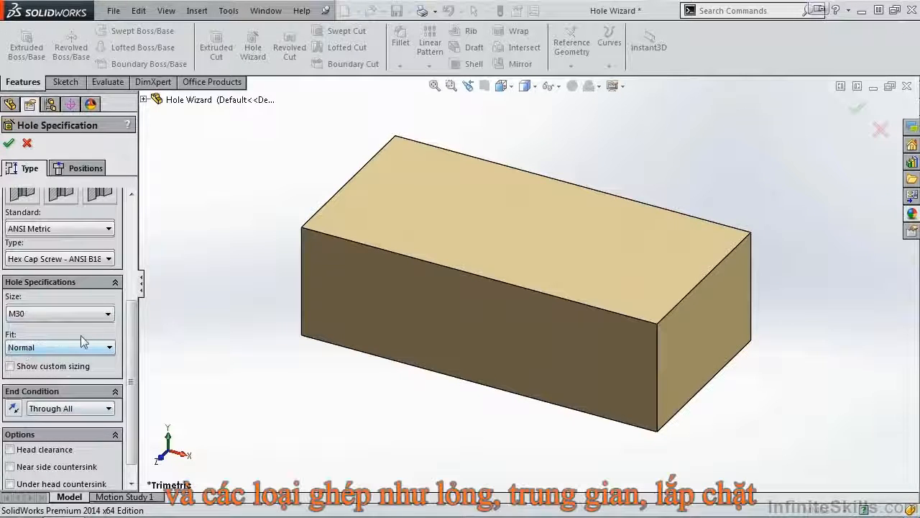
pyautogui.click(110, 349)
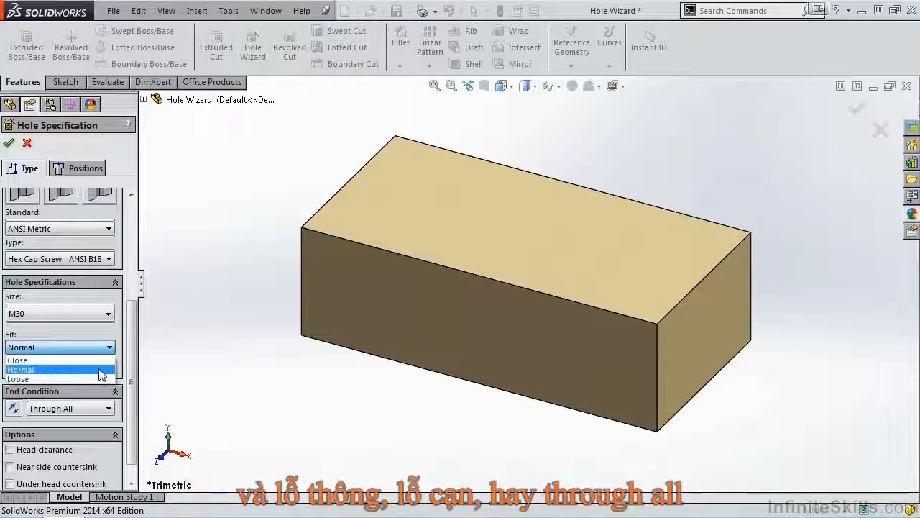
pyautogui.click(100, 370)
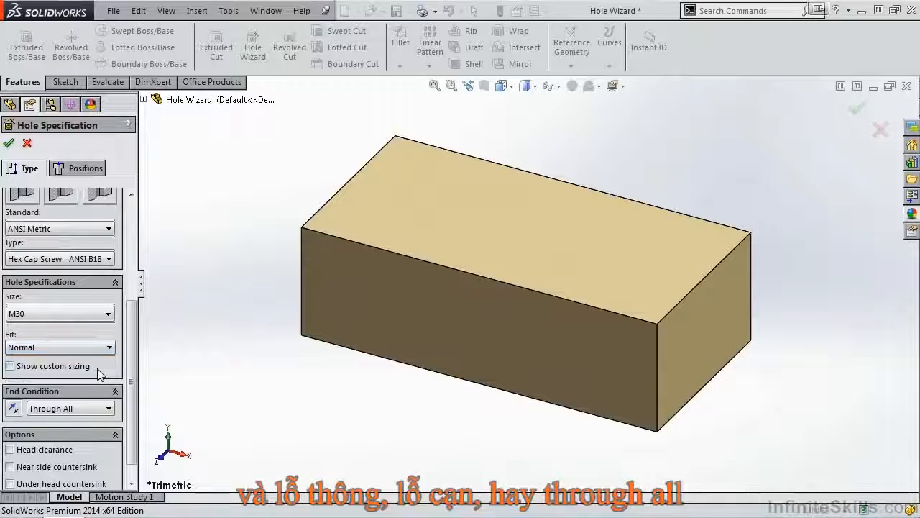
pyautogui.scroll(-1, 131, 368)
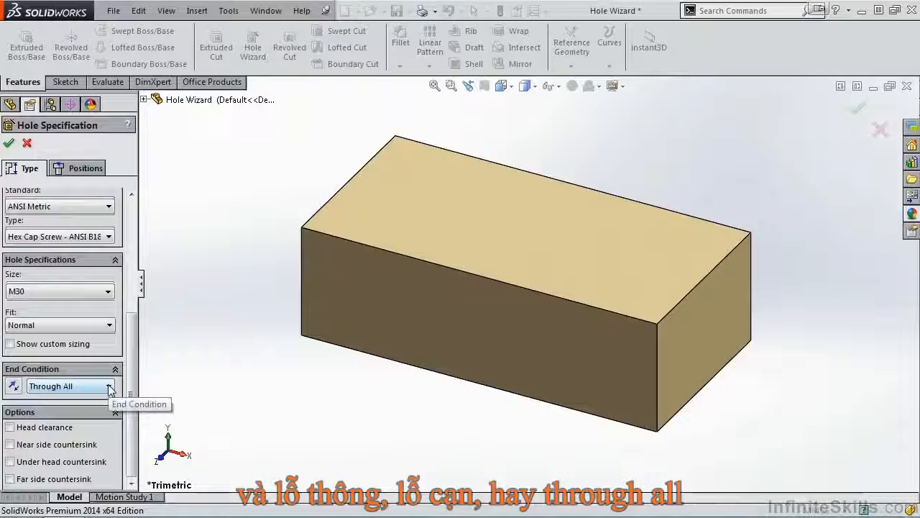
pyautogui.click(109, 388)
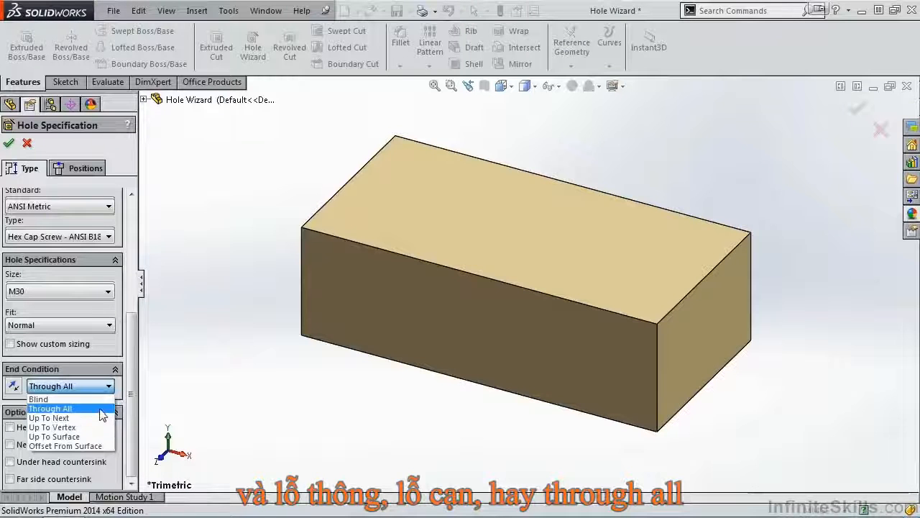
pyautogui.click(100, 408)
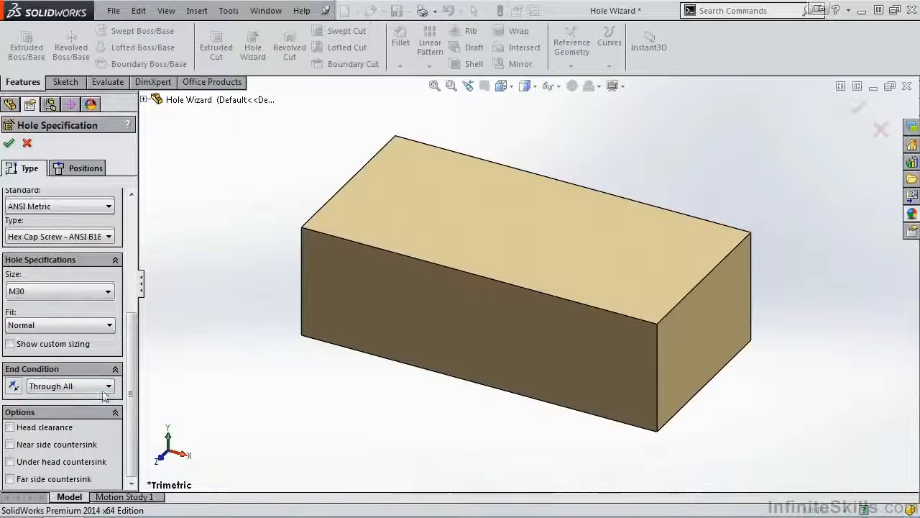
# Try the head clearance and the near side, under head and far side countersink options, and clear them again.
pyautogui.click(10, 427)
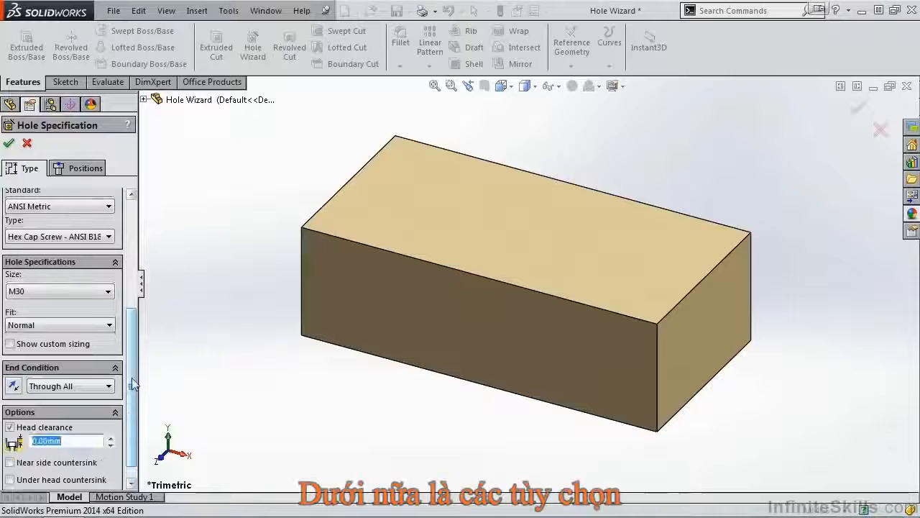
pyautogui.scroll(-2, 133, 384)
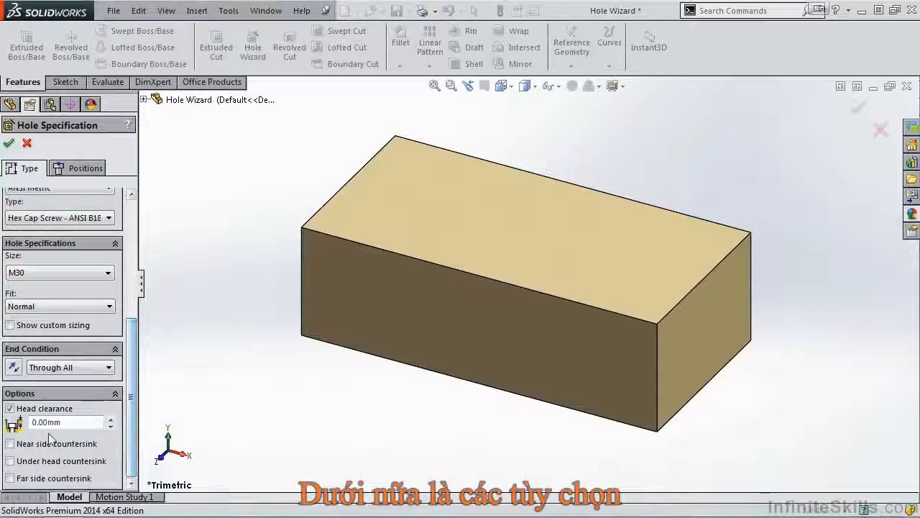
pyautogui.click(10, 443)
pyautogui.scroll(-4, 60, 475)
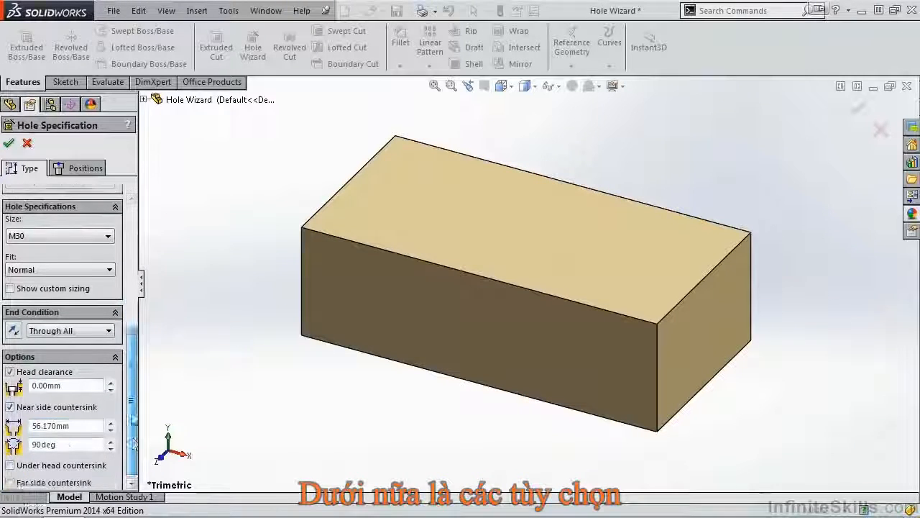
pyautogui.click(10, 461)
pyautogui.scroll(-3, 11, 480)
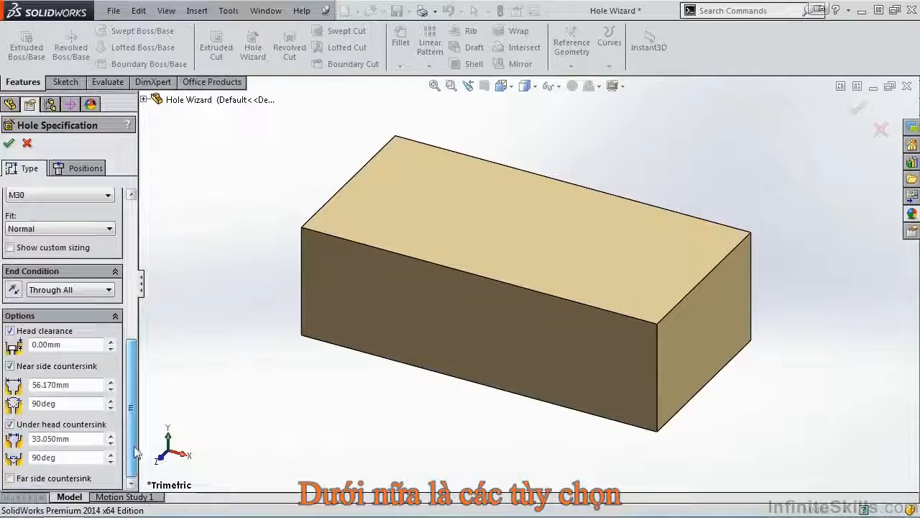
pyautogui.click(10, 478)
pyautogui.click(10, 478)
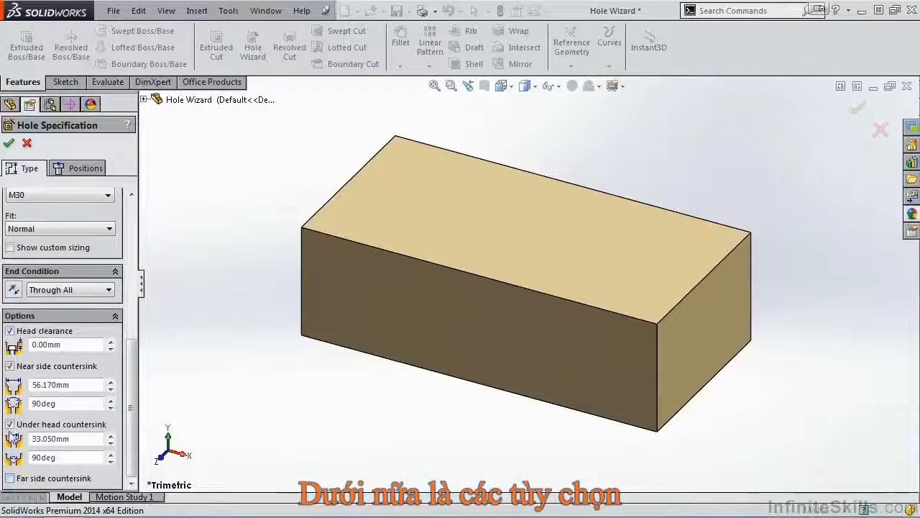
pyautogui.click(10, 424)
pyautogui.click(10, 399)
pyautogui.click(10, 395)
pyautogui.scroll(5, 63, 366)
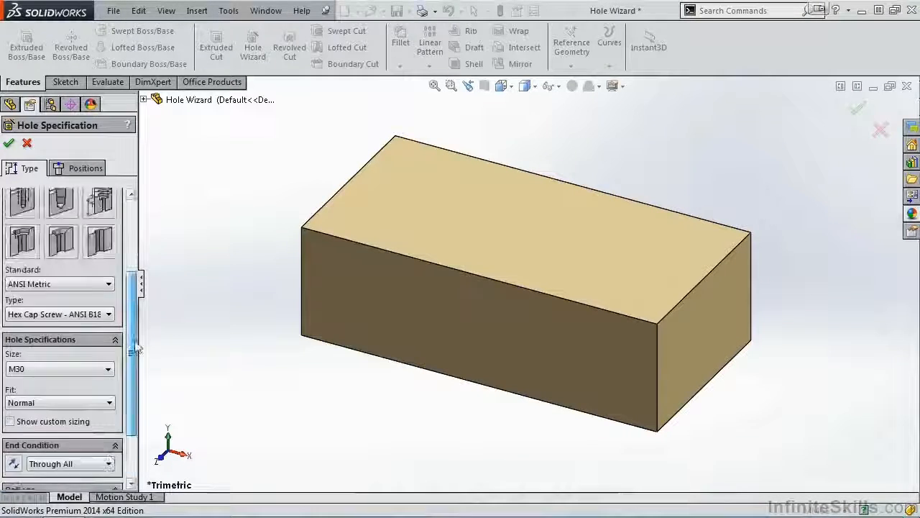
# Place one hole centre freehand on the block's top face, toward its left end.
pyautogui.click(79, 171)
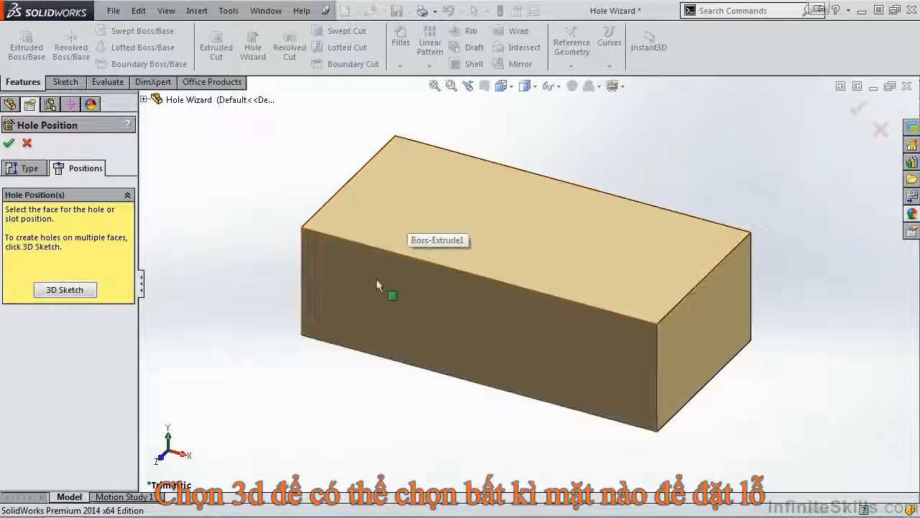
pyautogui.click(418, 204)
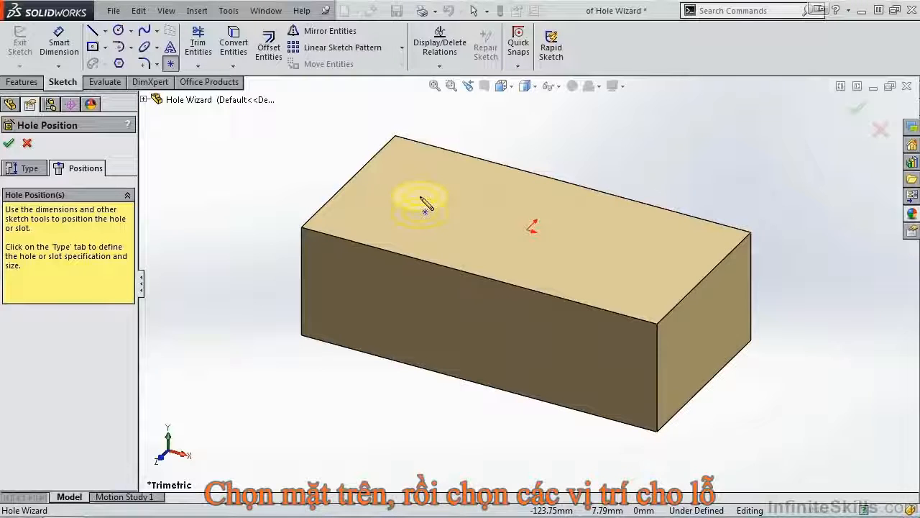
pyautogui.click(420, 196)
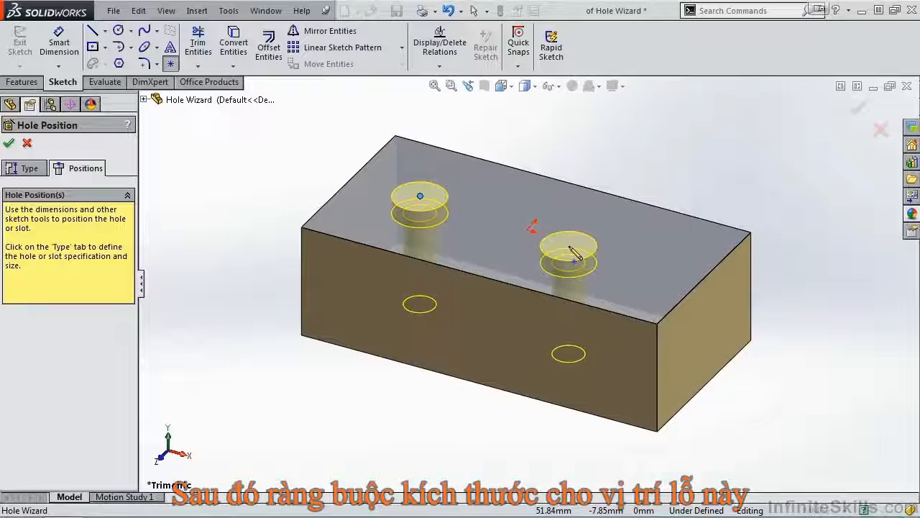
pyautogui.press('Escape')
# In the top view, dimension the hole centre 75 mm from the block's left short edge.
pyautogui.press('space')
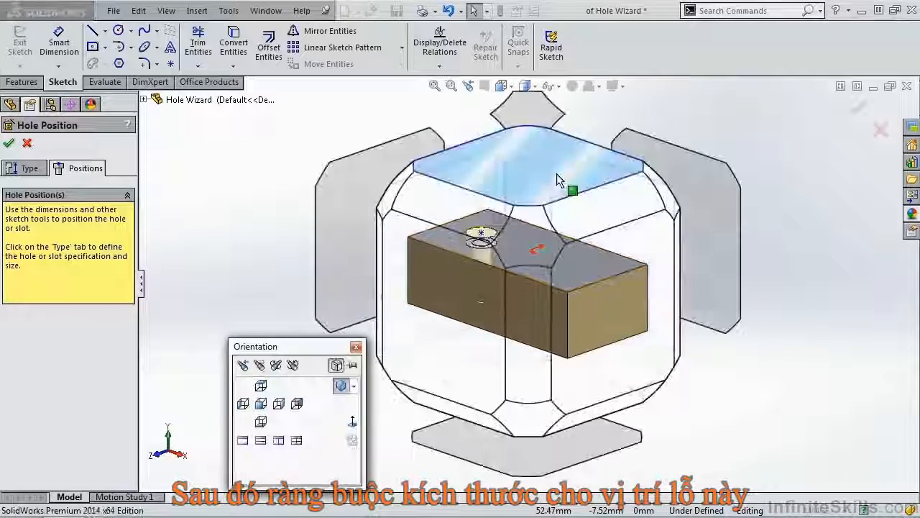
pyautogui.click(556, 177)
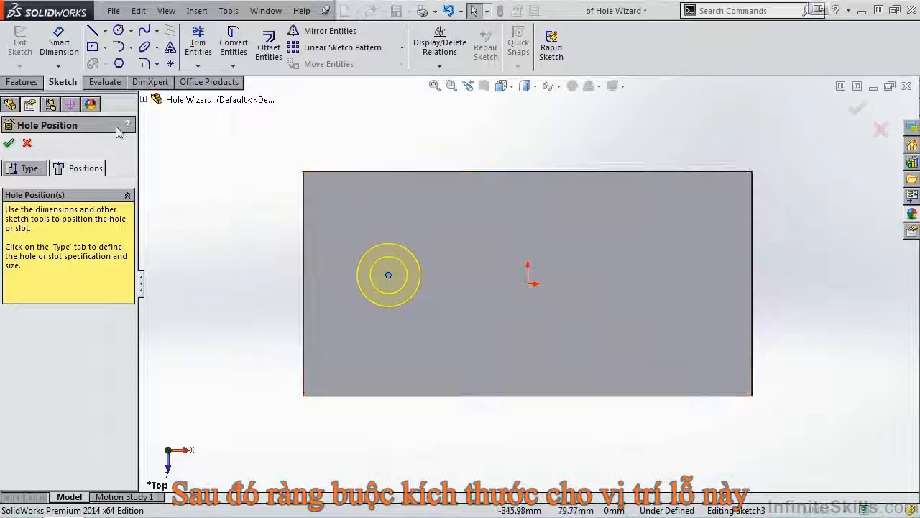
pyautogui.click(72, 57)
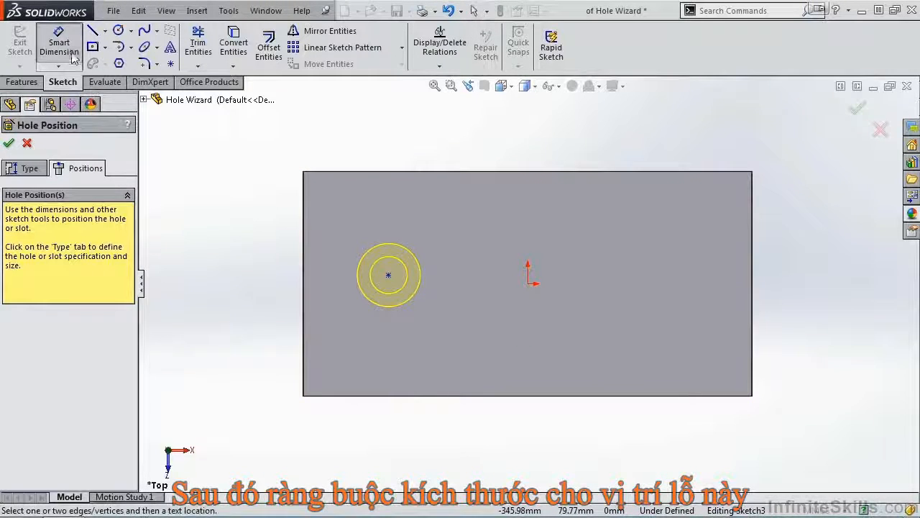
pyautogui.click(303, 306)
pyautogui.click(387, 277)
pyautogui.click(353, 438)
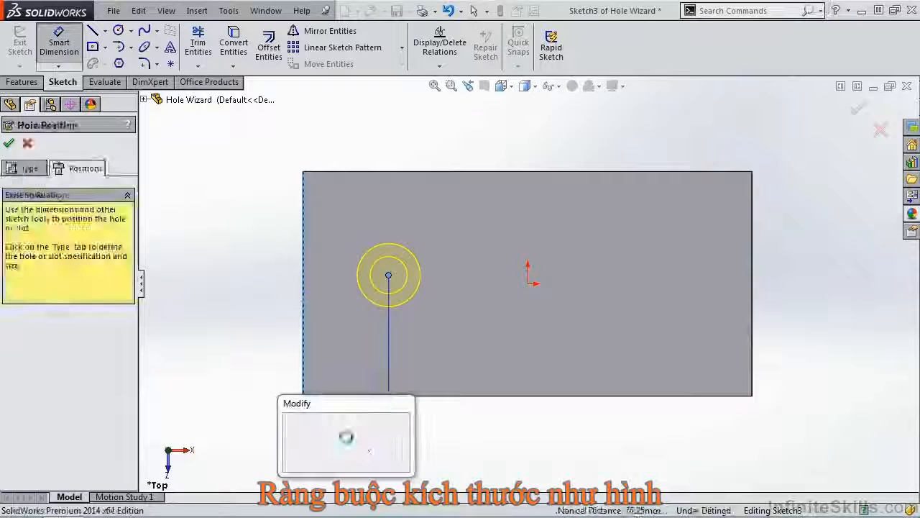
pyautogui.write('75')
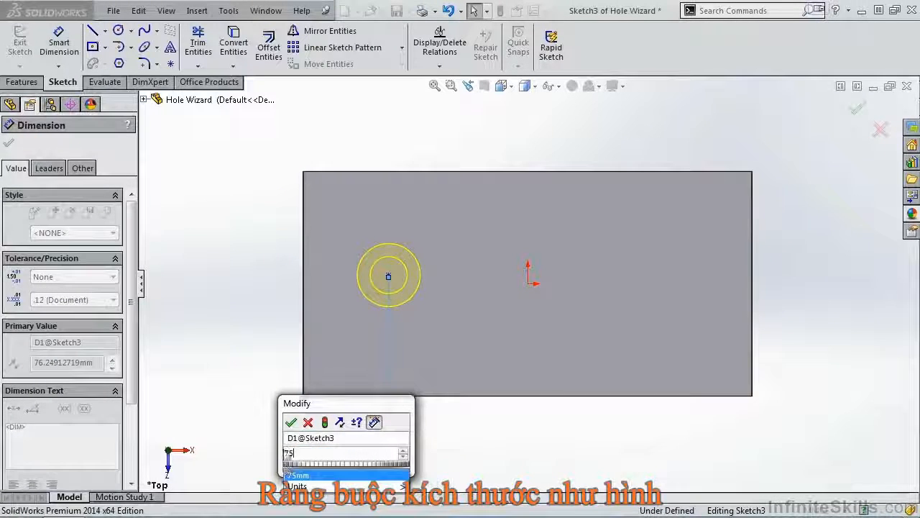
pyautogui.click(292, 422)
# Dimension the hole centre 100 mm from the block's front long edge.
pyautogui.click(388, 277)
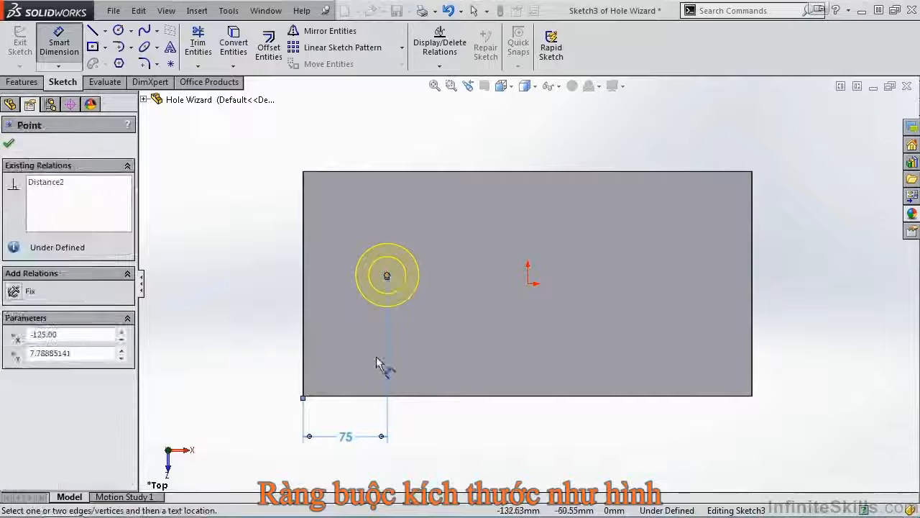
pyautogui.click(353, 396)
pyautogui.click(271, 347)
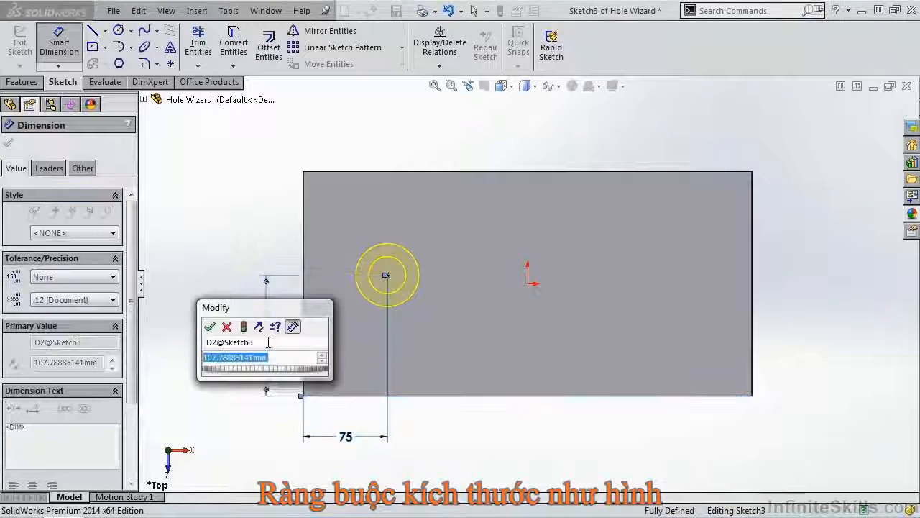
pyautogui.write('100')
pyautogui.click(210, 327)
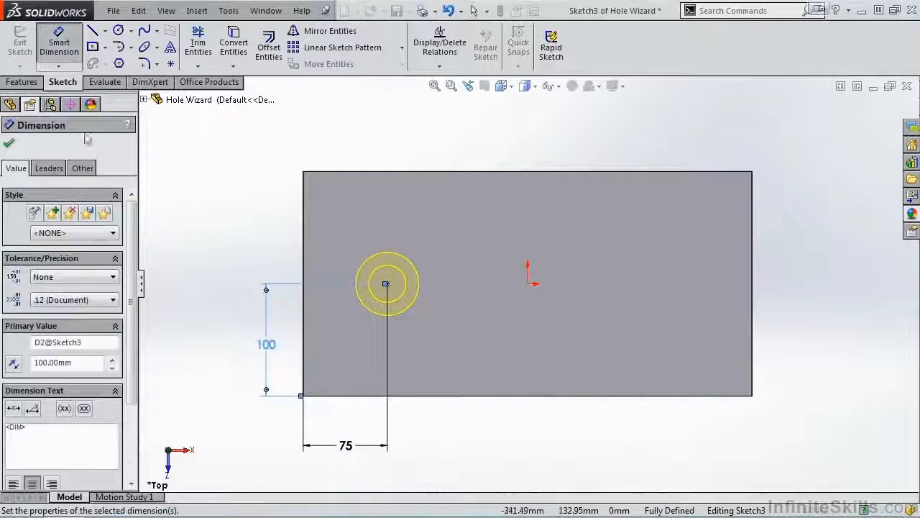
# Finish the counterbore hole and inspect it on the block in an isometric view and from above.
pyautogui.click(9, 143)
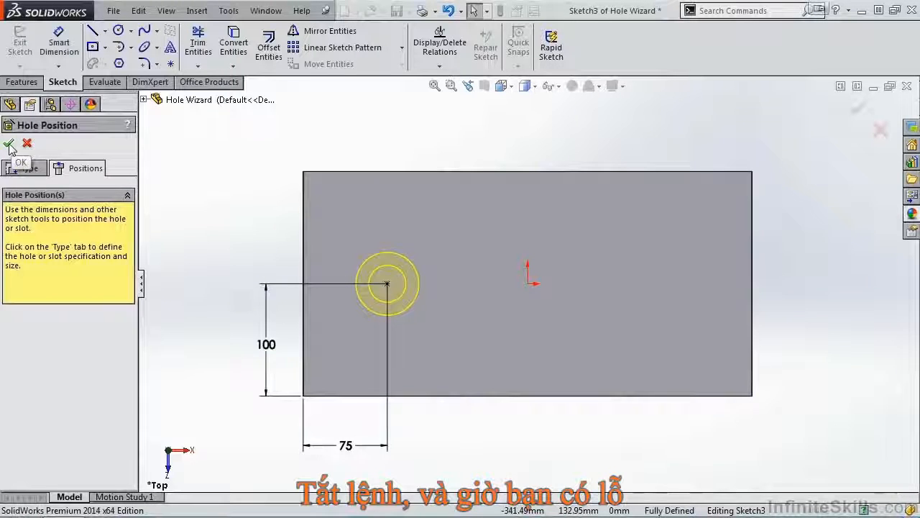
pyautogui.click(10, 146)
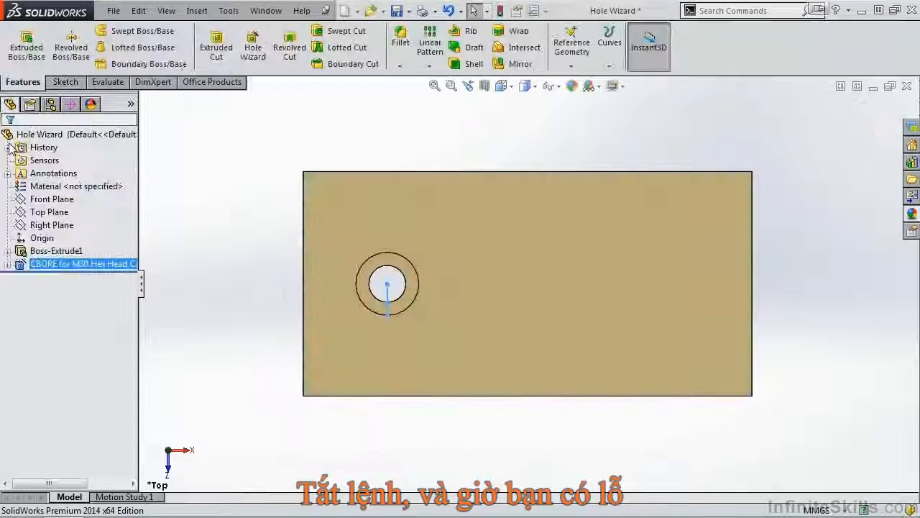
pyautogui.press('space')
pyautogui.click(536, 248)
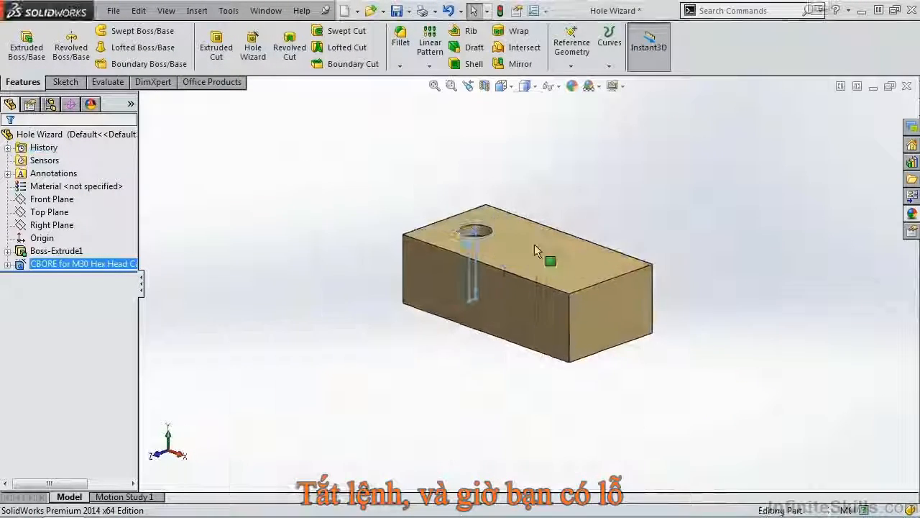
pyautogui.moveTo(446, 243); pyautogui.dragTo(479, 352, button='middle')
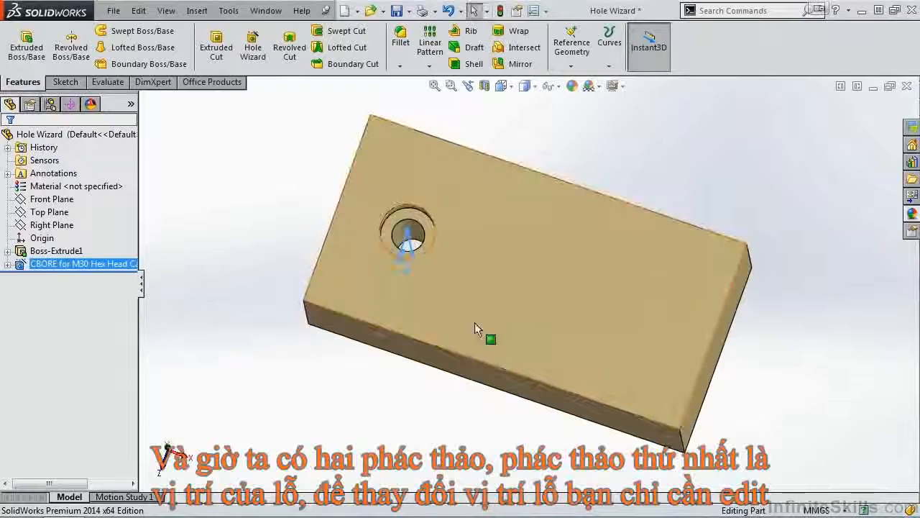
# Expand the counterbore hole feature and examine its position sketch and its cross-section profile sketch on the block.
pyautogui.click(45, 266)
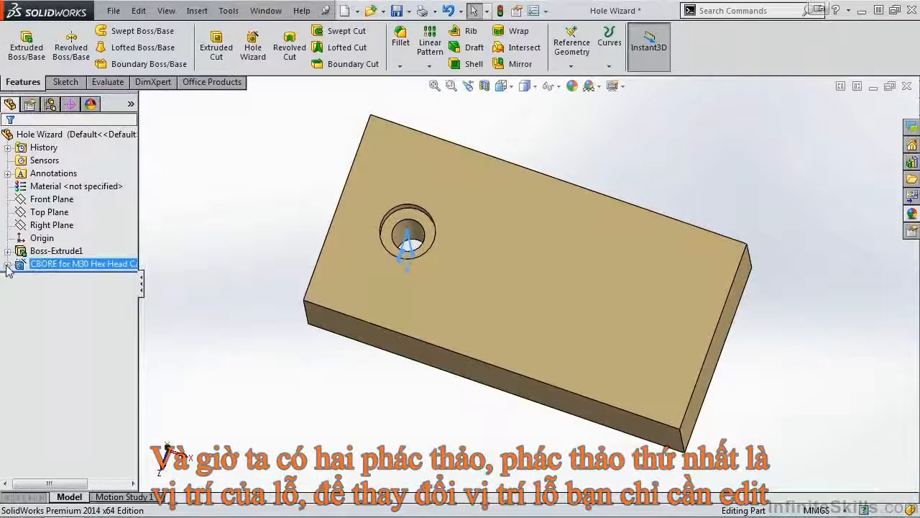
pyautogui.click(7, 265)
pyautogui.click(53, 279)
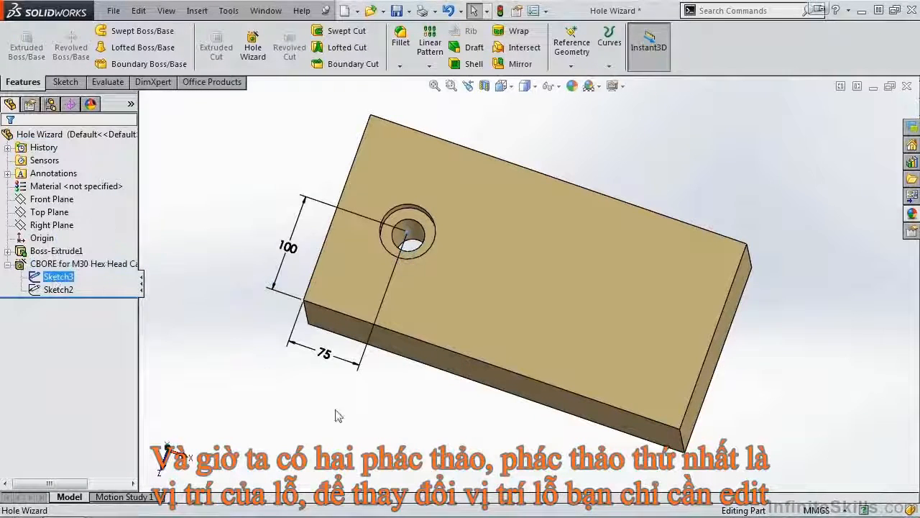
pyautogui.moveTo(401, 406)
pyautogui.mouseDown(button='middle')
pyautogui.moveTo(390, 328)
pyautogui.moveTo(411, 353)
pyautogui.mouseUp(button='middle')
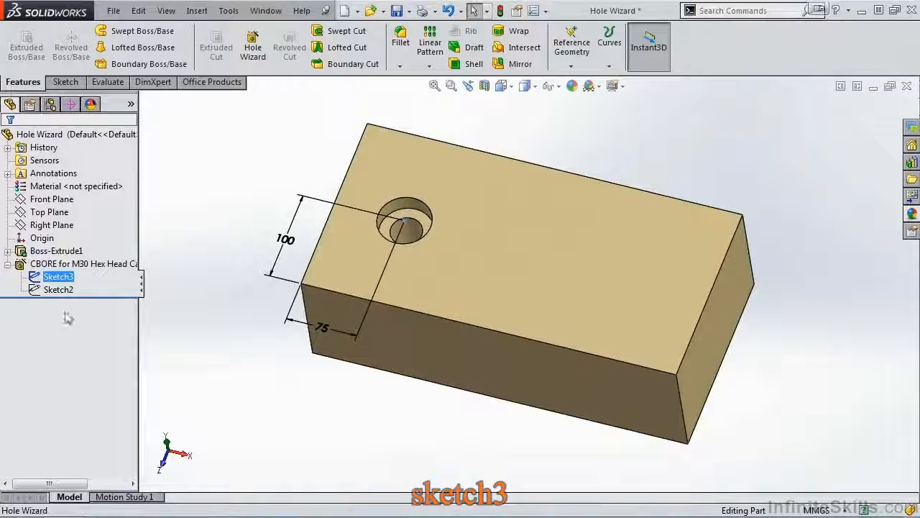
pyautogui.click(58, 289)
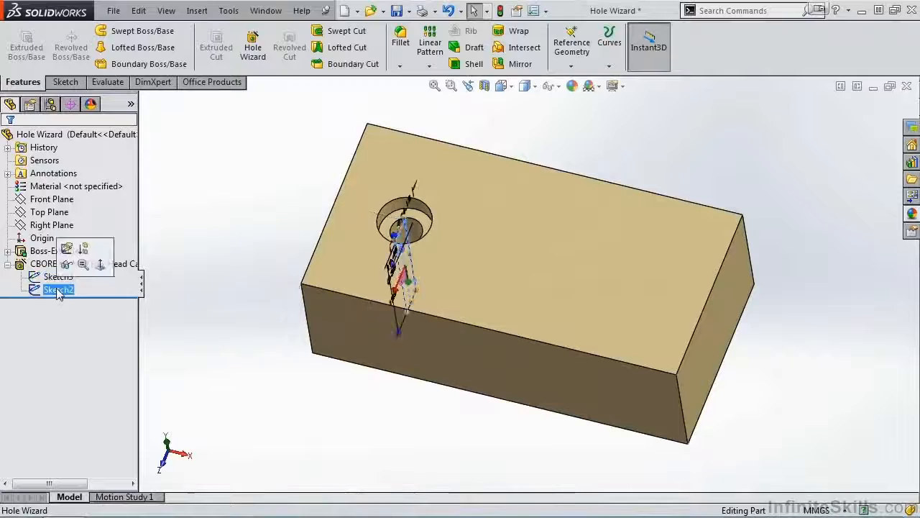
pyautogui.moveTo(413, 420)
pyautogui.mouseDown(button='middle')
pyautogui.moveTo(357, 392)
pyautogui.moveTo(359, 368)
pyautogui.moveTo(355, 382)
pyautogui.moveTo(376, 392)
pyautogui.mouseUp(button='middle')
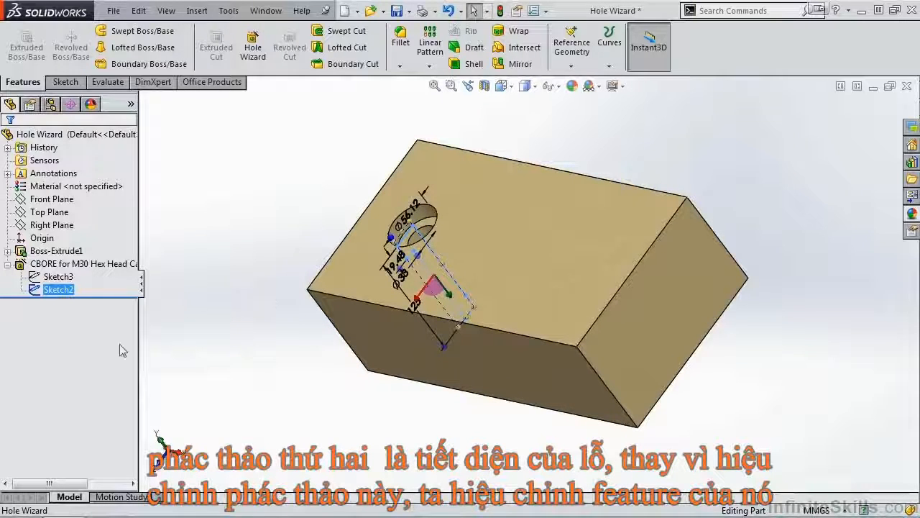
# Review the counterbore hole's specification through its feature definition, and check its position and profile sketches again.
pyautogui.click(49, 263)
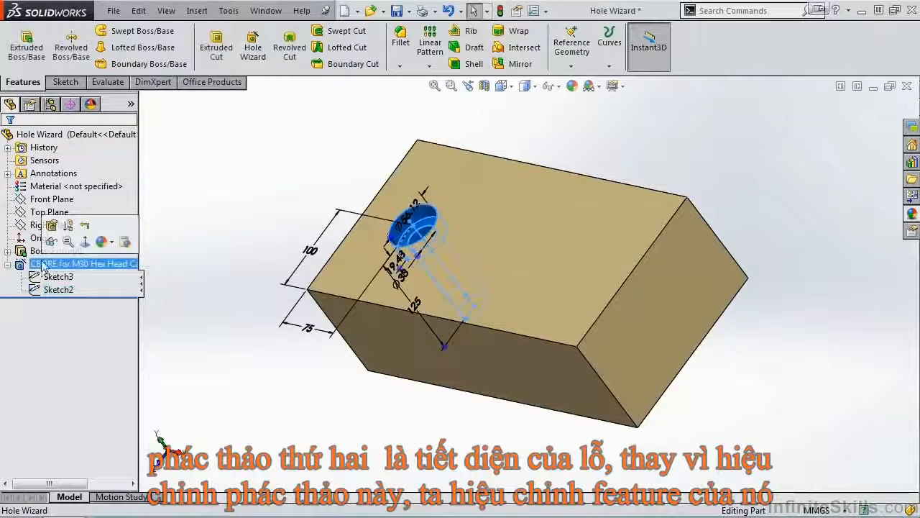
pyautogui.click(52, 229)
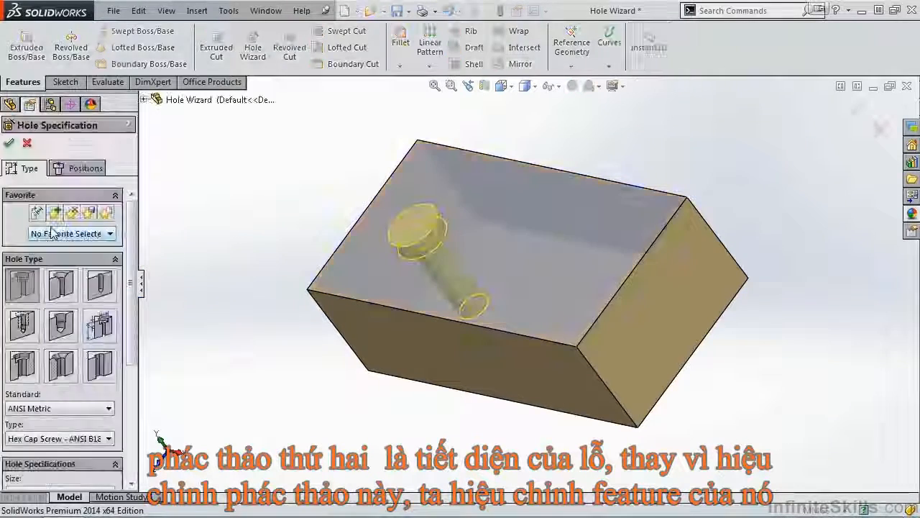
pyautogui.click(8, 144)
pyautogui.click(59, 276)
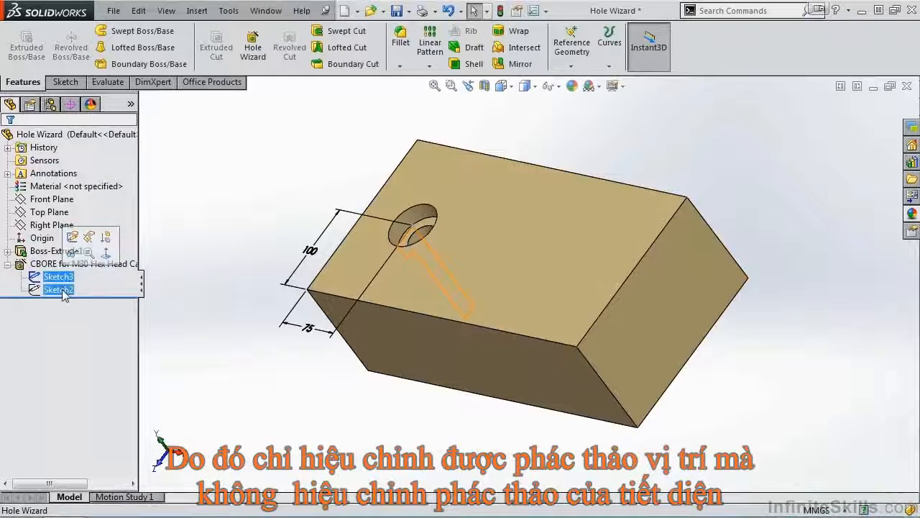
pyautogui.click(63, 290)
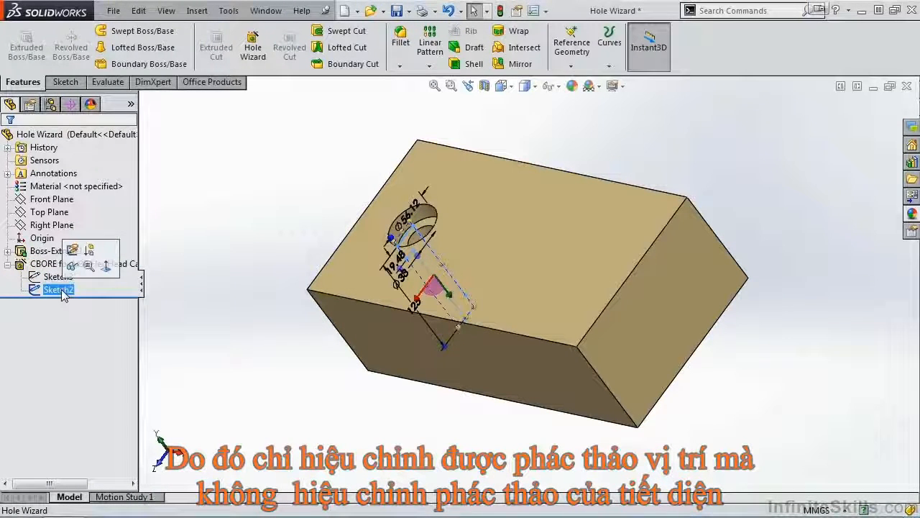
pyautogui.click(194, 351)
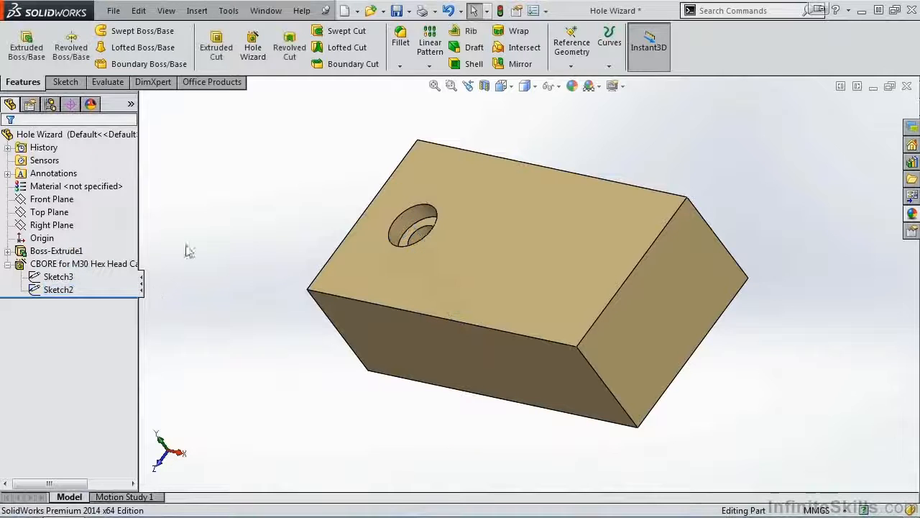
# Set up a new Hole Wizard hole as an ANSI Metric straight tap, type Bottoming Tapped Hole, size M36x3.0.
pyautogui.click(252, 51)
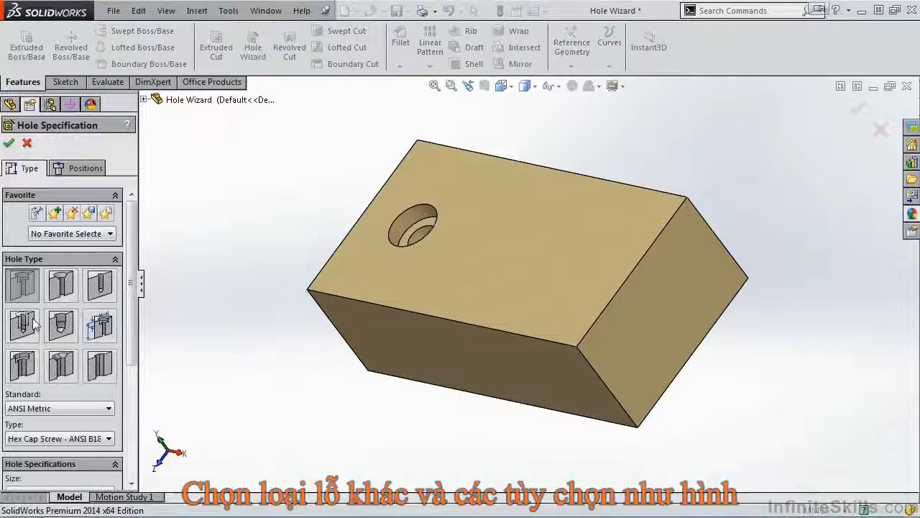
pyautogui.click(30, 327)
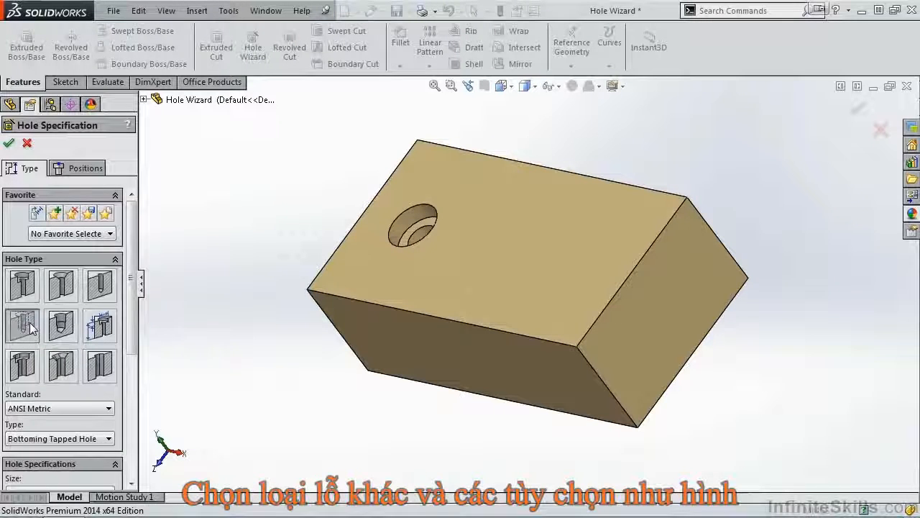
pyautogui.moveTo(132, 314); pyautogui.dragTo(140, 399)
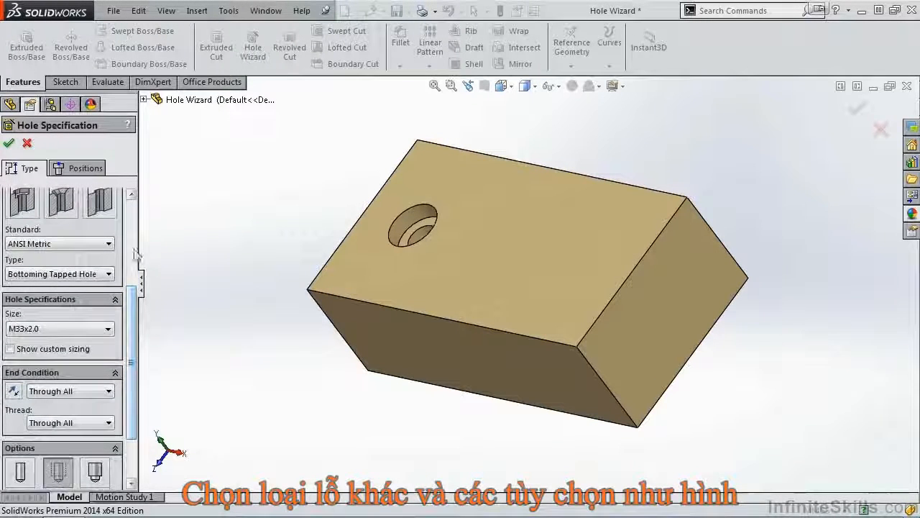
pyautogui.click(108, 274)
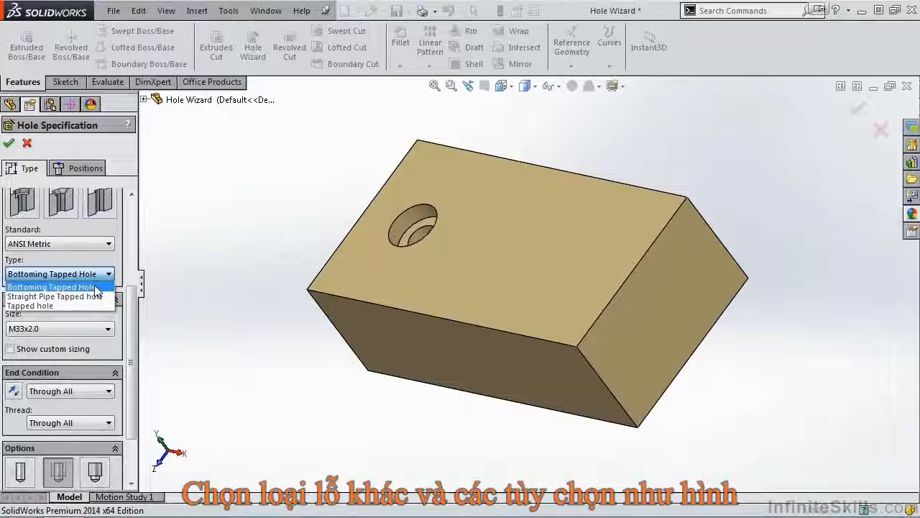
pyautogui.click(97, 287)
pyautogui.click(108, 329)
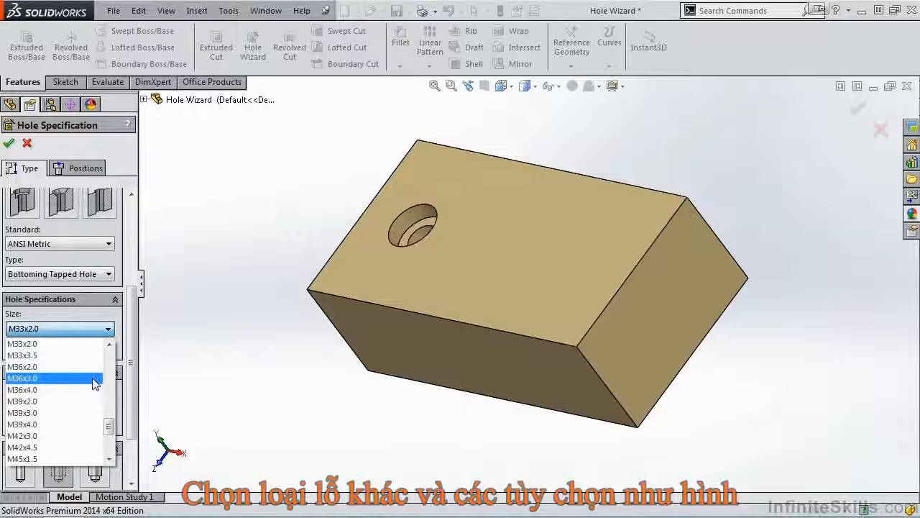
pyautogui.click(96, 378)
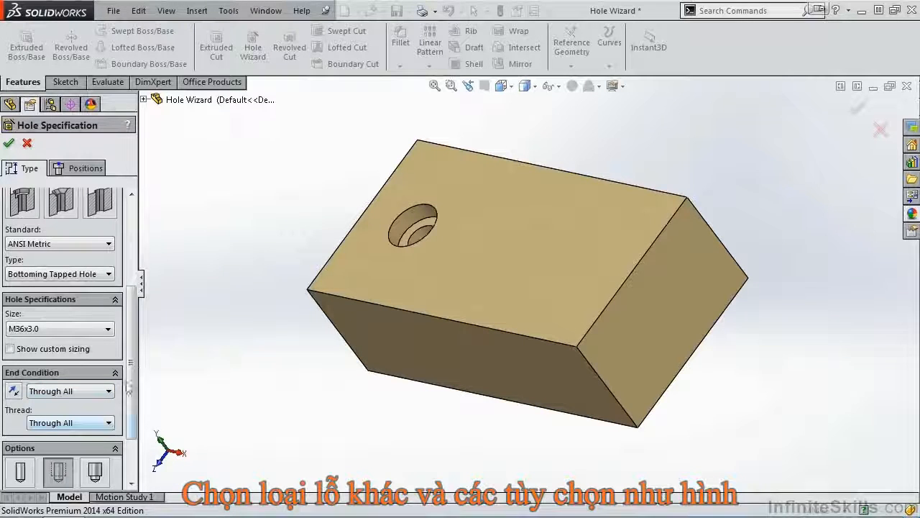
pyautogui.moveTo(132, 362); pyautogui.dragTo(132, 399)
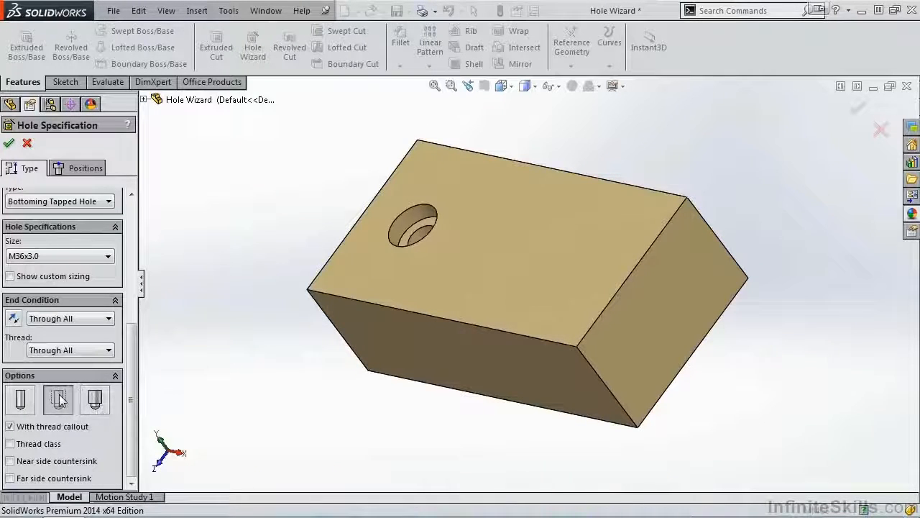
pyautogui.moveTo(132, 352); pyautogui.dragTo(142, 230)
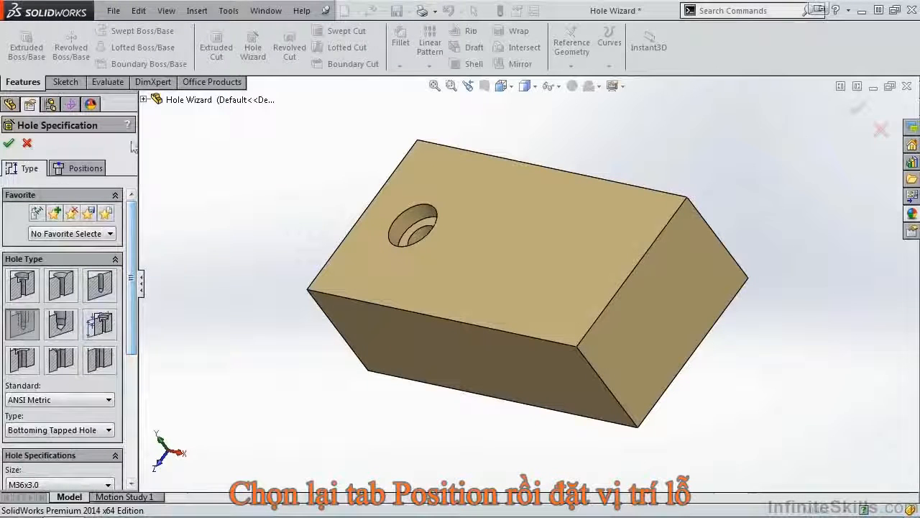
# Place the tapped hole freehand on the block's top face, between its centre and right end, and finish it.
pyautogui.click(81, 168)
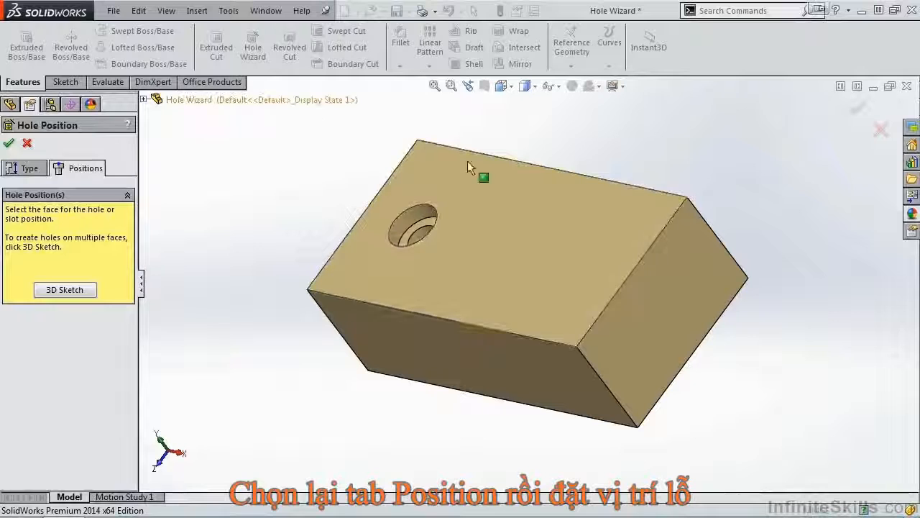
pyautogui.click(513, 246)
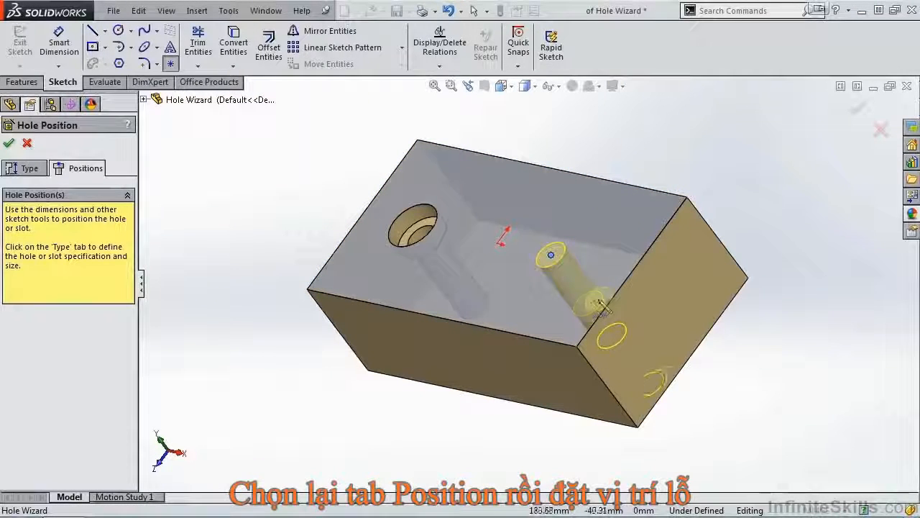
pyautogui.click(551, 254)
pyautogui.click(8, 142)
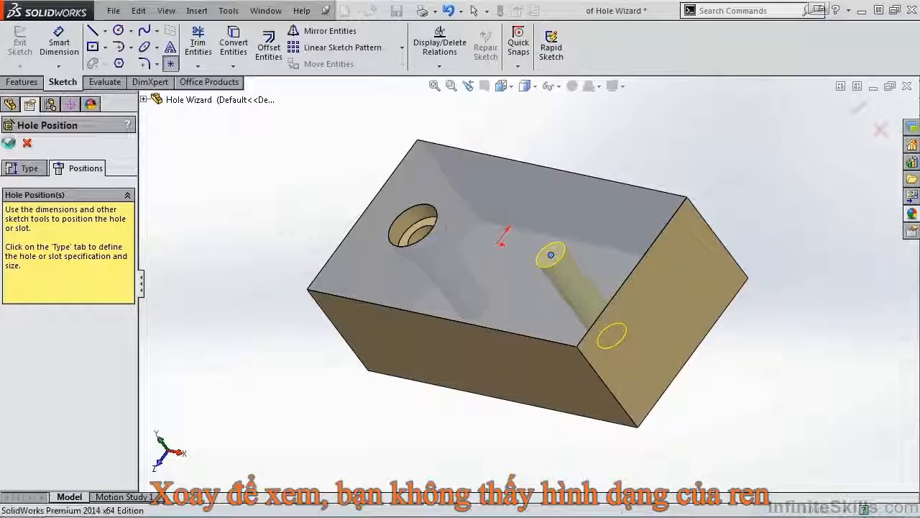
# Turn on Shaded cosmetic threads in the document's detailing properties and inspect the thread inside the tapped hole.
pyautogui.moveTo(455, 368); pyautogui.dragTo(481, 313, button='middle')
pyautogui.scroll(-5, 575, 293)
pyautogui.scroll(-3, 575, 252)
pyautogui.moveTo(580, 216); pyautogui.dragTo(566, 274, button='middle')
pyautogui.scroll(-4, 568, 269)
pyautogui.scroll(-2, 568, 269)
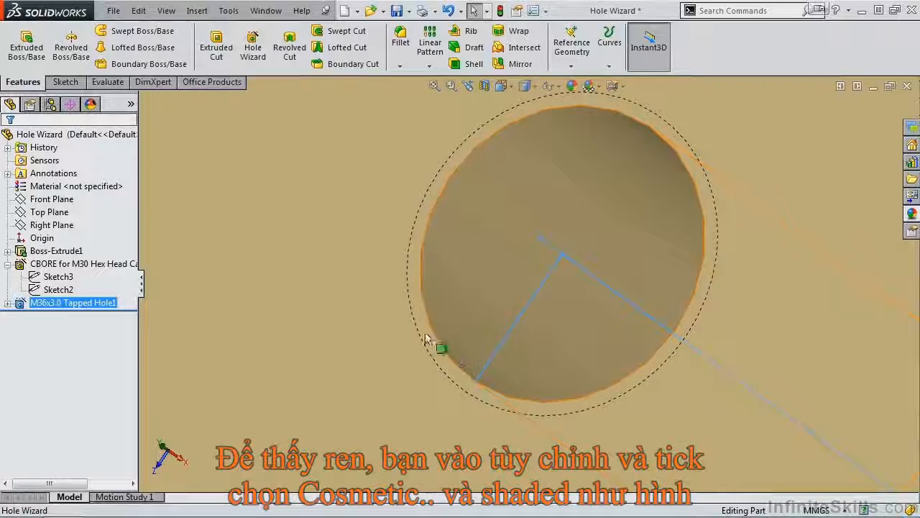
pyautogui.click(534, 11)
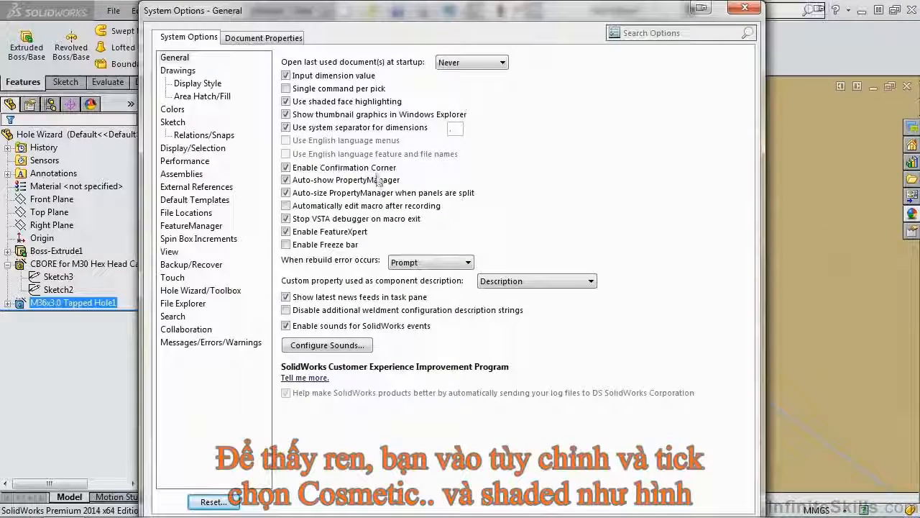
pyautogui.click(263, 38)
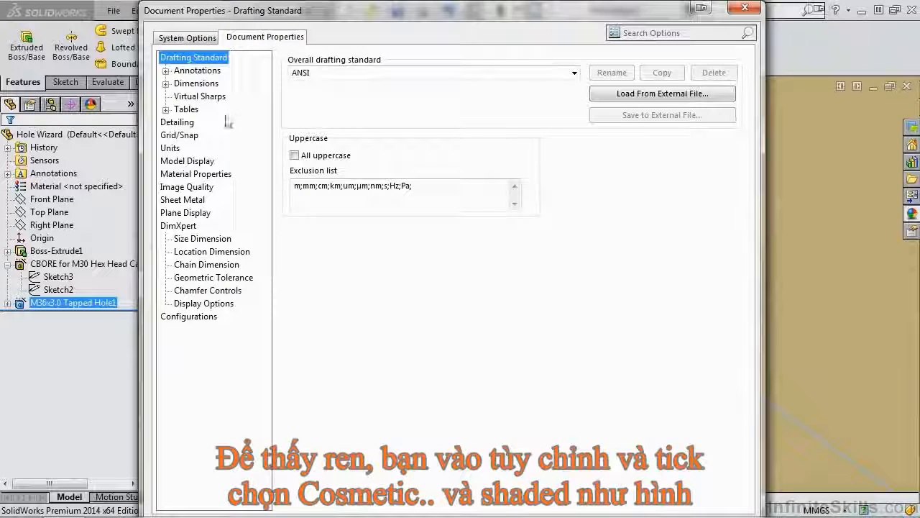
pyautogui.click(178, 124)
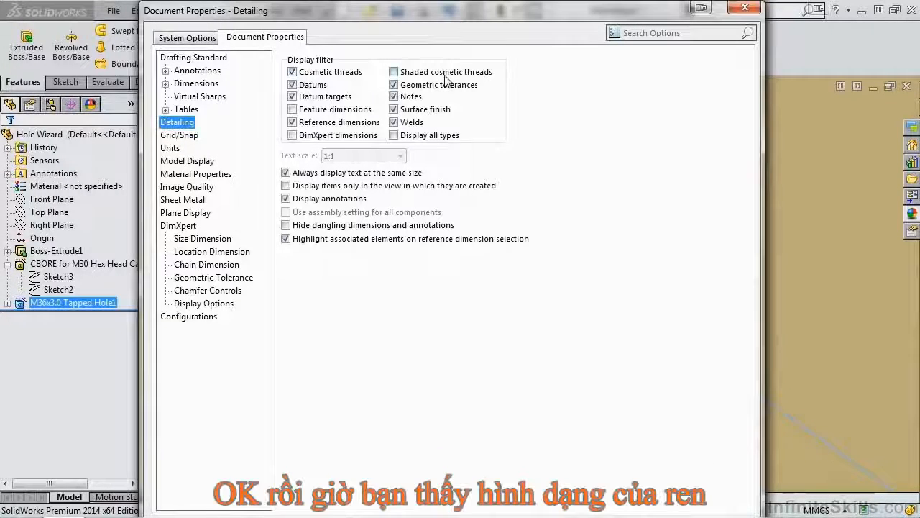
pyautogui.click(393, 73)
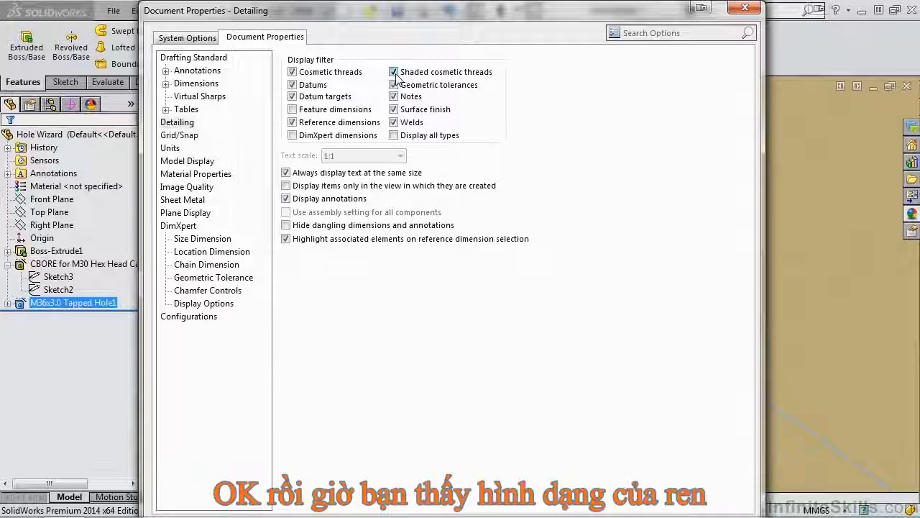
pyautogui.press('Return')
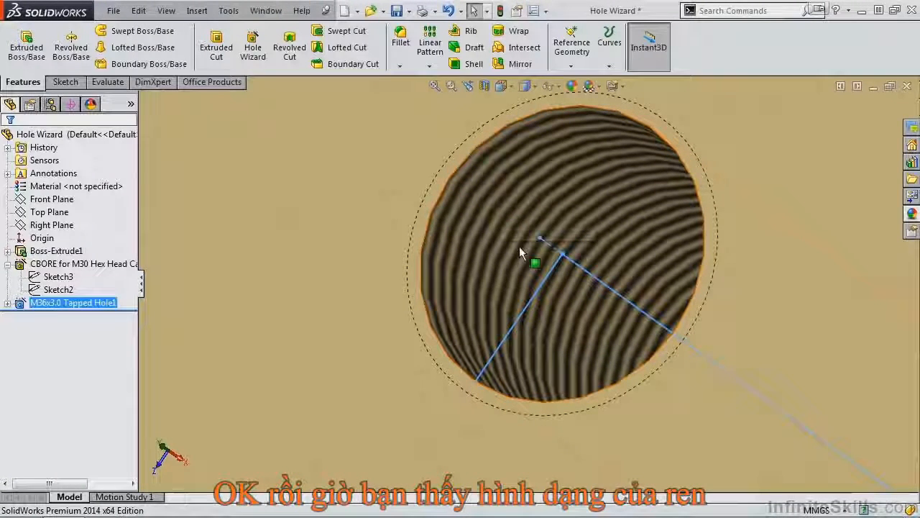
pyautogui.moveTo(519, 246); pyautogui.dragTo(541, 280, button='middle')
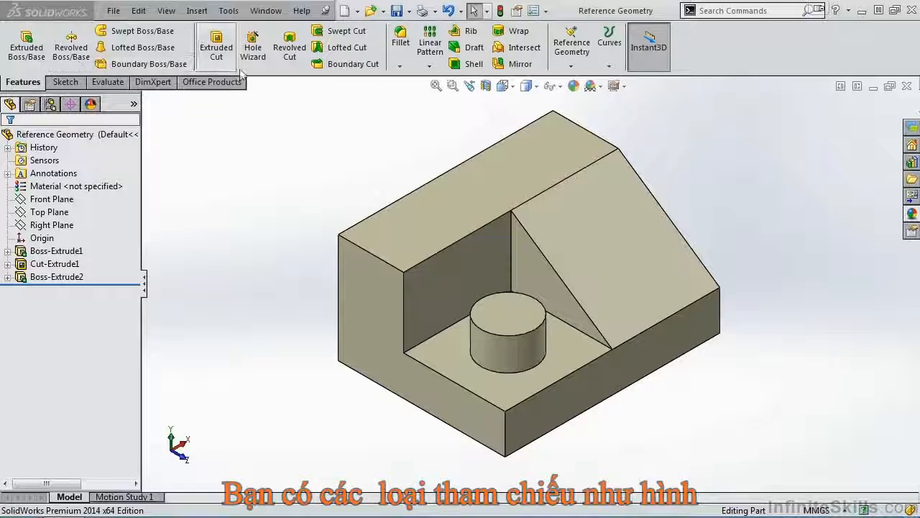
pyautogui.click(572, 68)
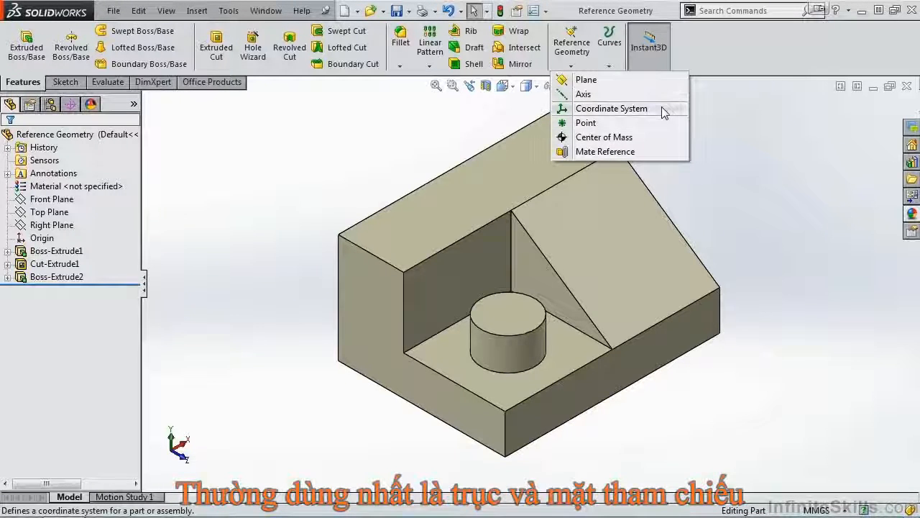
pyautogui.click(705, 140)
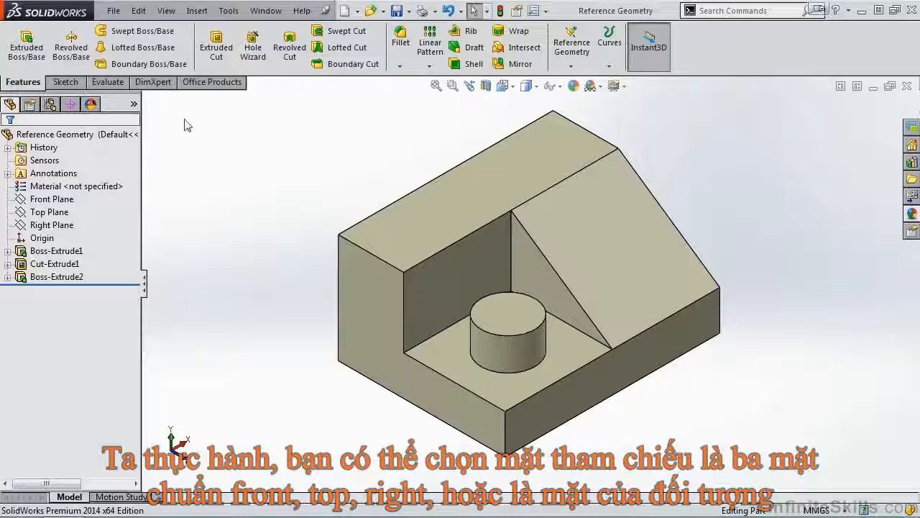
pyautogui.click(72, 227)
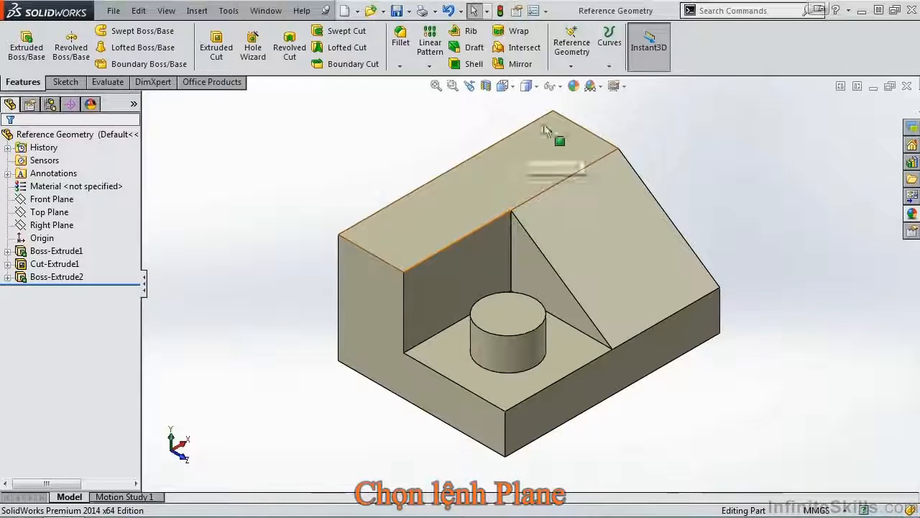
# Set up a reference plane offset 20 mm from the block's low vertical face below the slope, trying the flipped direction and restoring it.
pyautogui.click(571, 67)
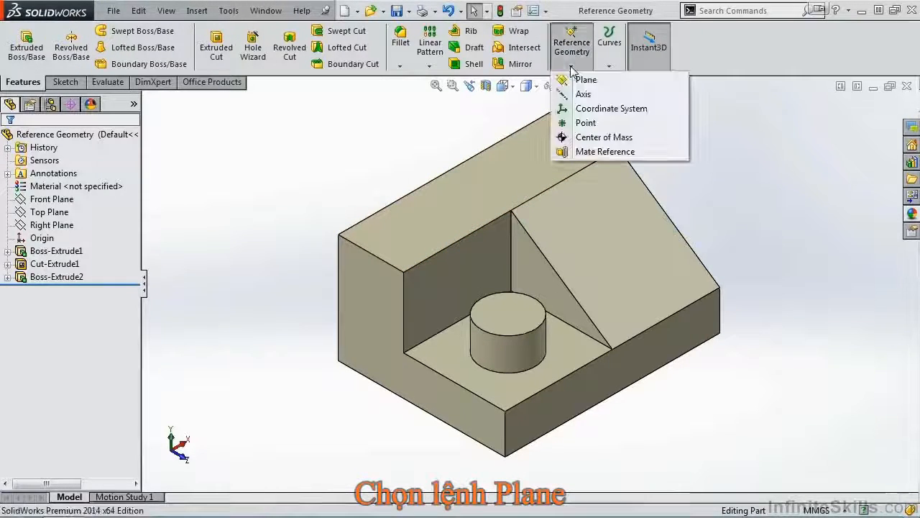
pyautogui.click(583, 79)
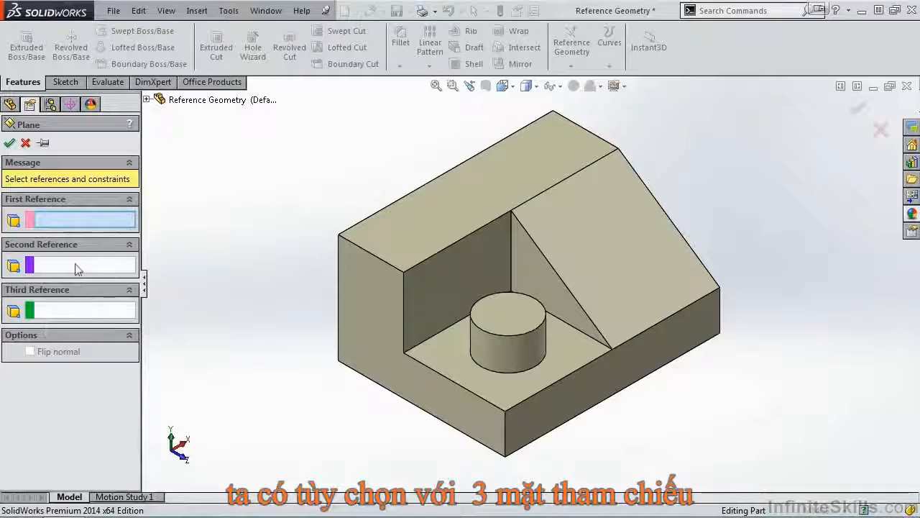
pyautogui.click(584, 394)
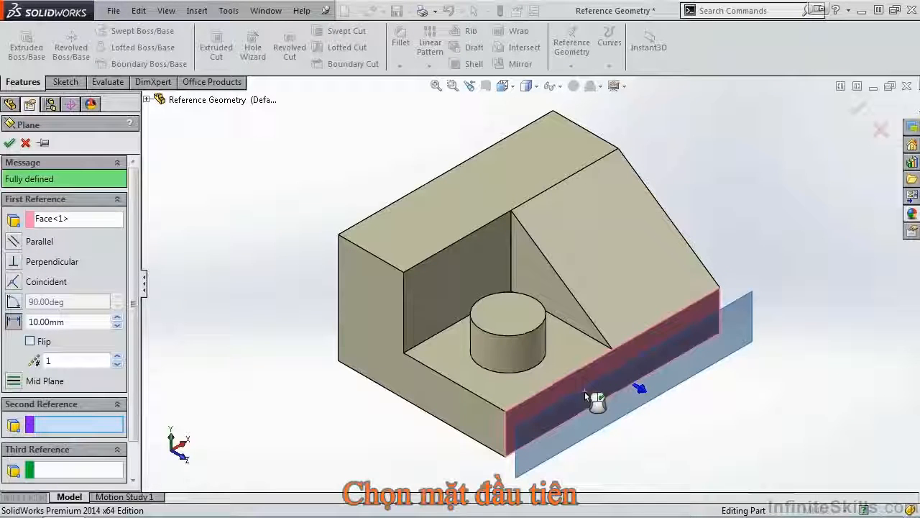
pyautogui.scroll(1, 584, 389)
pyautogui.scroll(1, 584, 389)
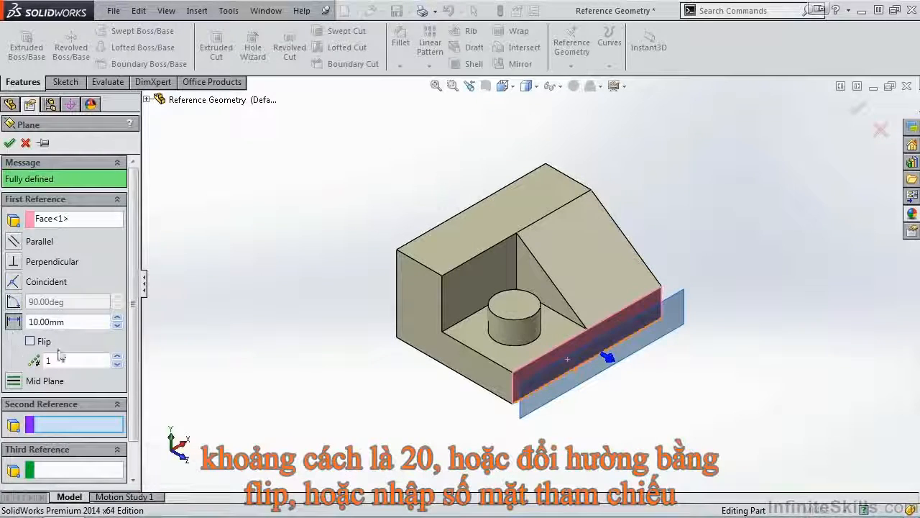
pyautogui.click(117, 318)
pyautogui.click(117, 318)
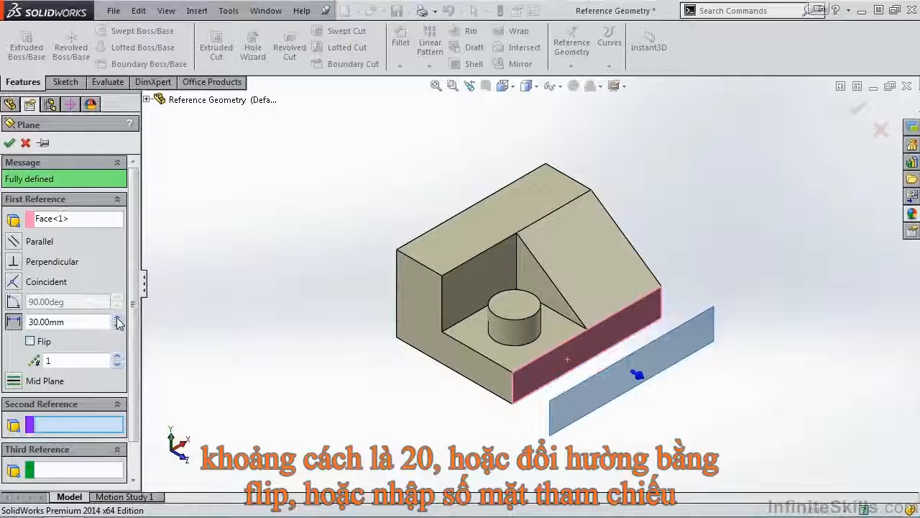
pyautogui.click(117, 325)
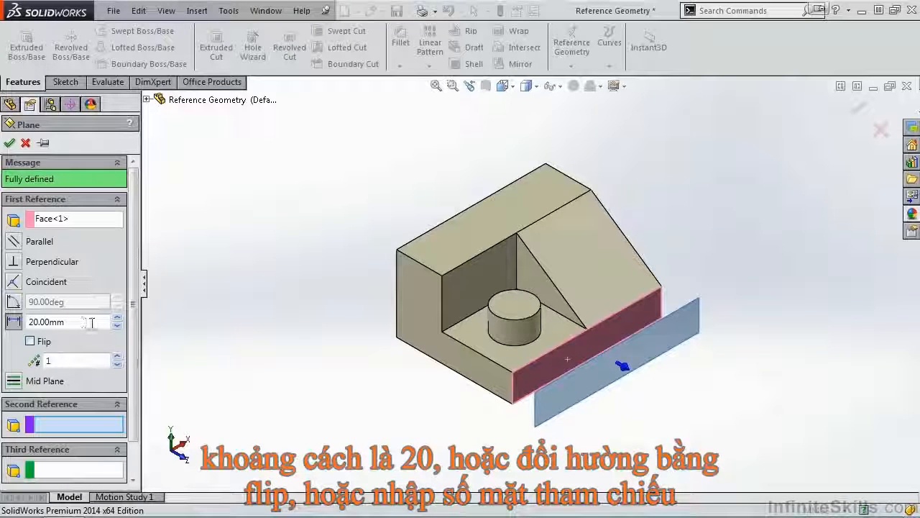
pyautogui.click(90, 321)
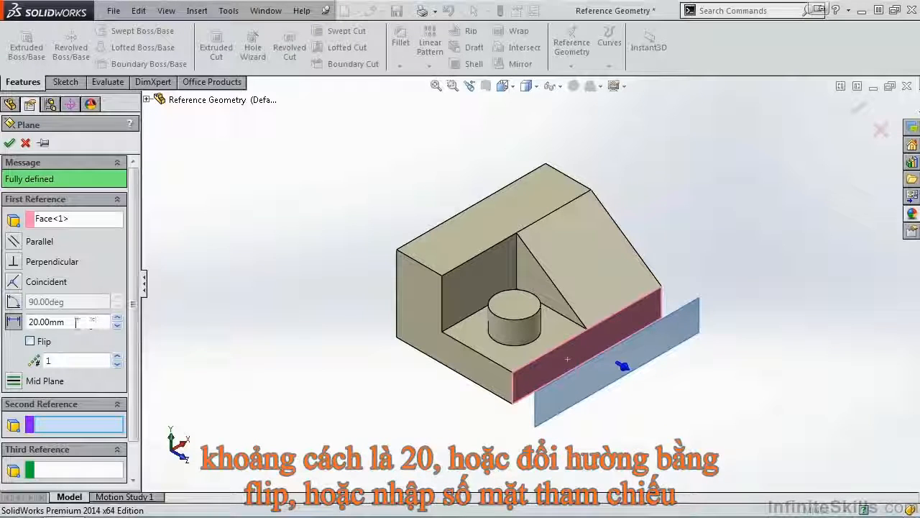
pyautogui.click(30, 341)
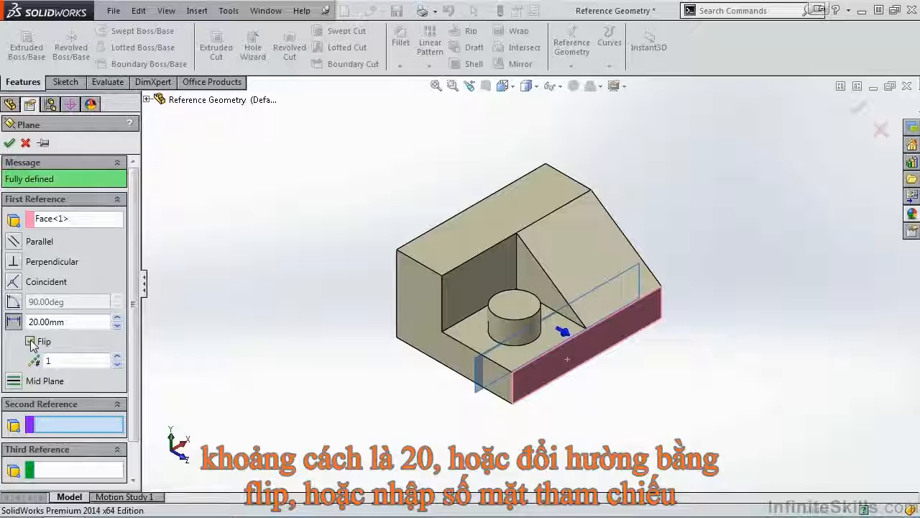
pyautogui.click(30, 342)
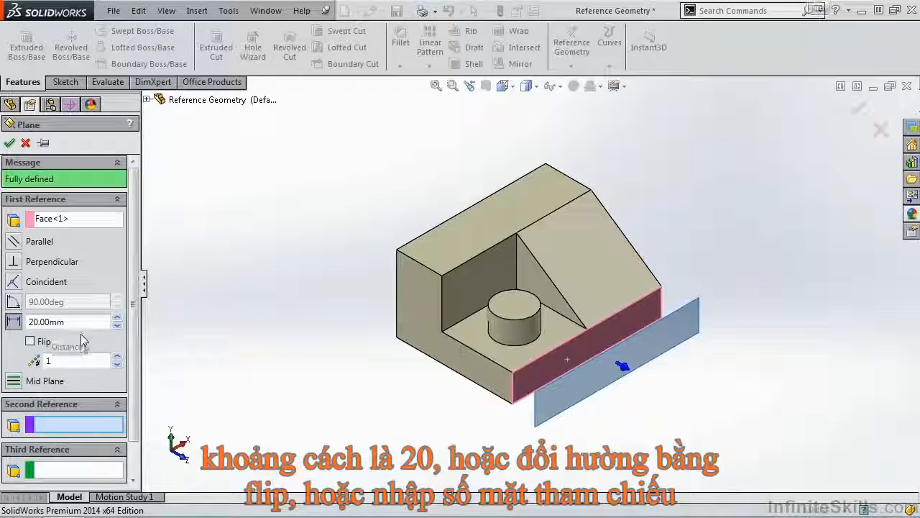
# Create the offset as a series of 3 planes, and undo their creation.
pyautogui.click(117, 357)
pyautogui.click(116, 358)
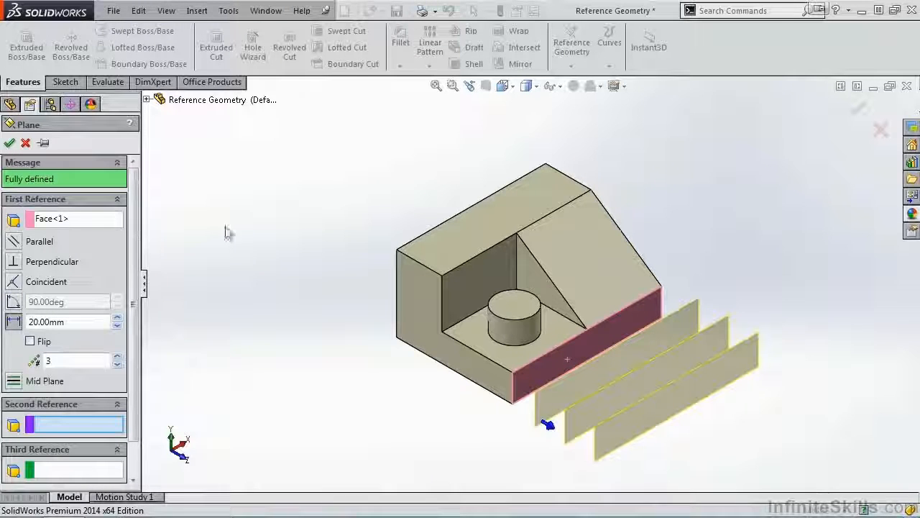
pyautogui.click(9, 144)
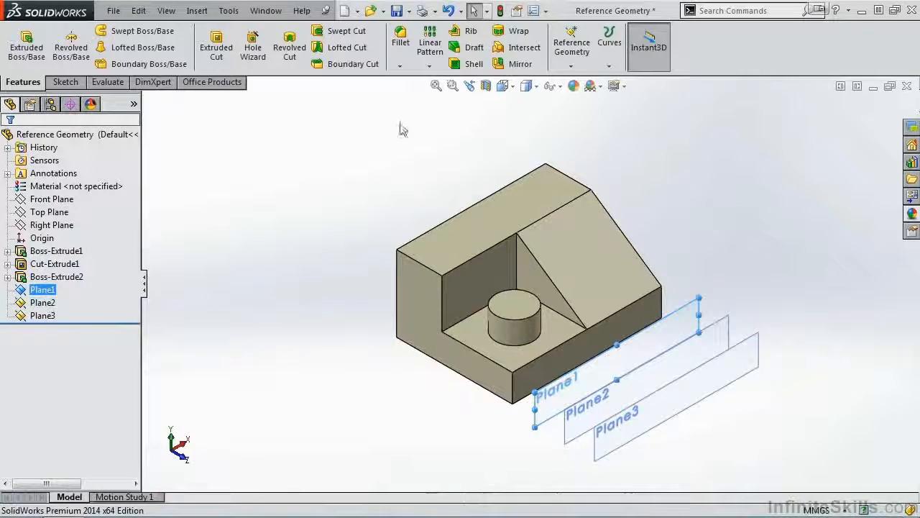
pyautogui.click(447, 11)
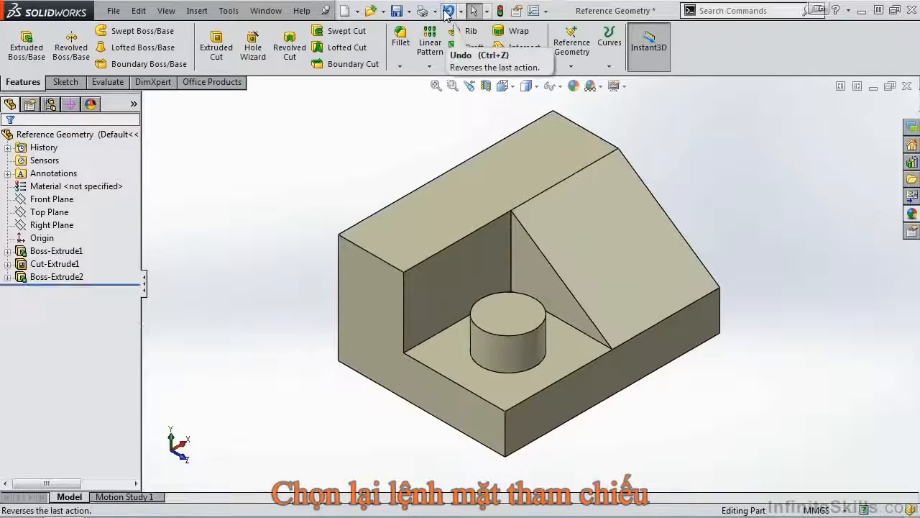
# Define a new reference plane parallel to the sloped face and coincident with the bottom edge of the low vertical face.
pyautogui.click(571, 66)
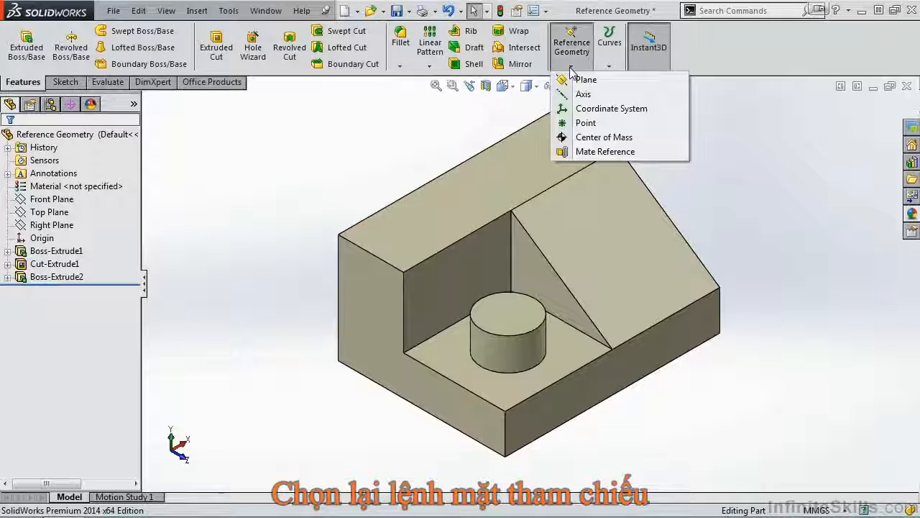
pyautogui.click(607, 82)
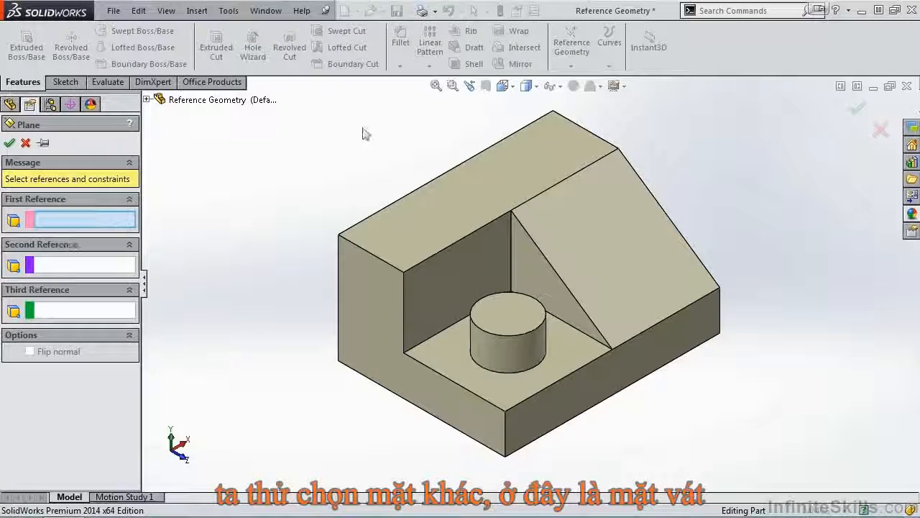
pyautogui.click(564, 244)
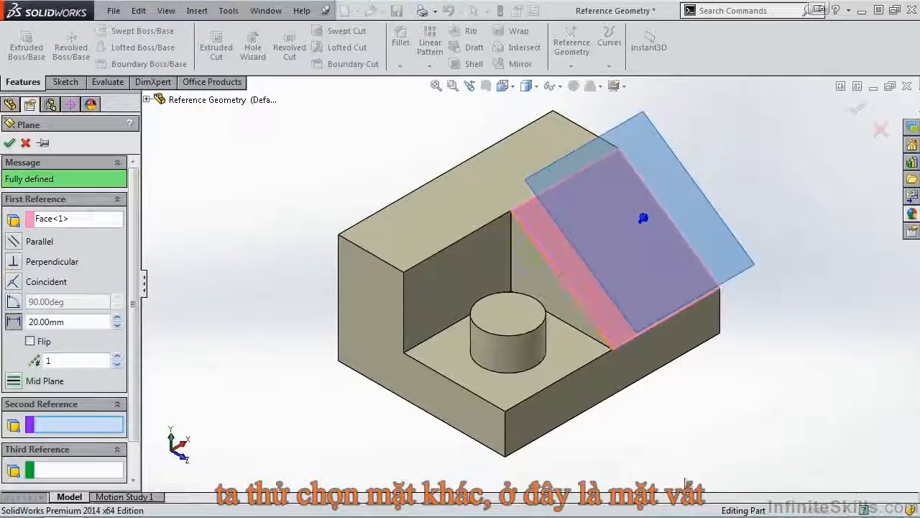
pyautogui.moveTo(640, 467); pyautogui.dragTo(664, 401, button='middle')
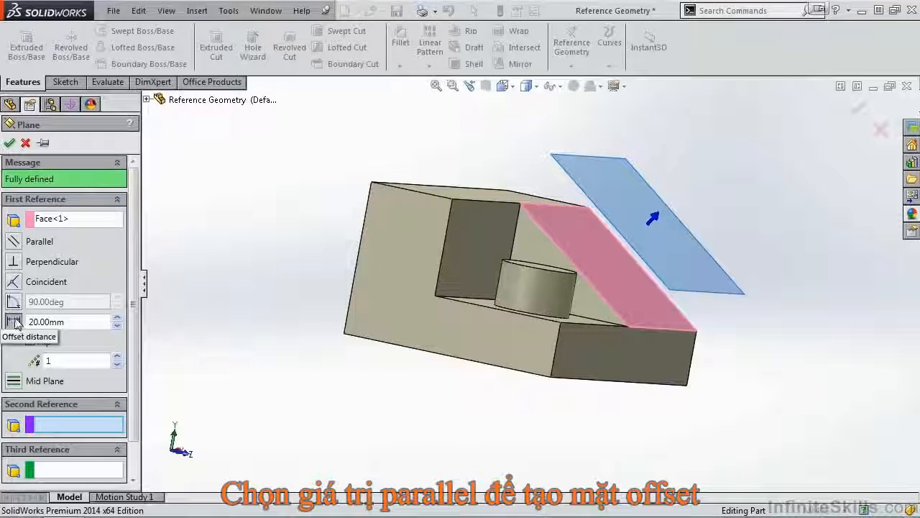
pyautogui.click(15, 243)
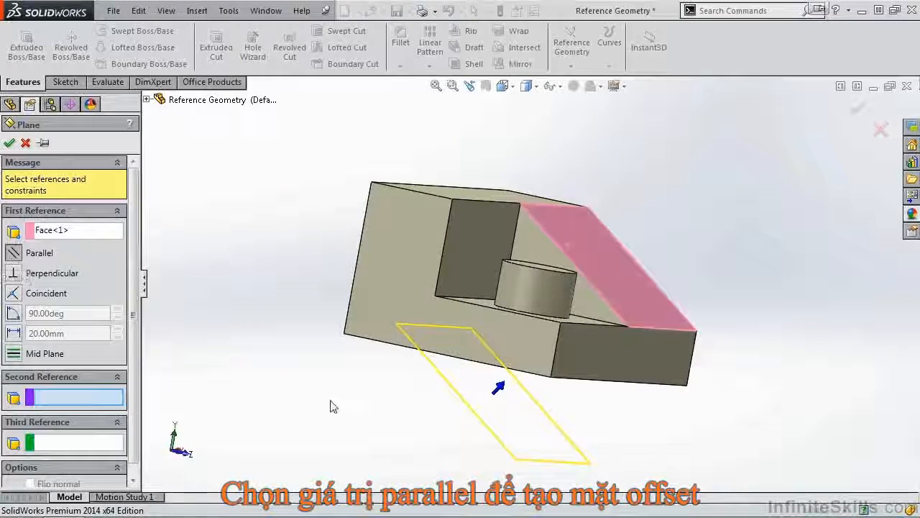
pyautogui.moveTo(333, 407)
pyautogui.mouseDown(button='middle')
pyautogui.moveTo(353, 384)
pyautogui.moveTo(323, 412)
pyautogui.moveTo(306, 448)
pyautogui.moveTo(350, 411)
pyautogui.mouseUp(button='middle')
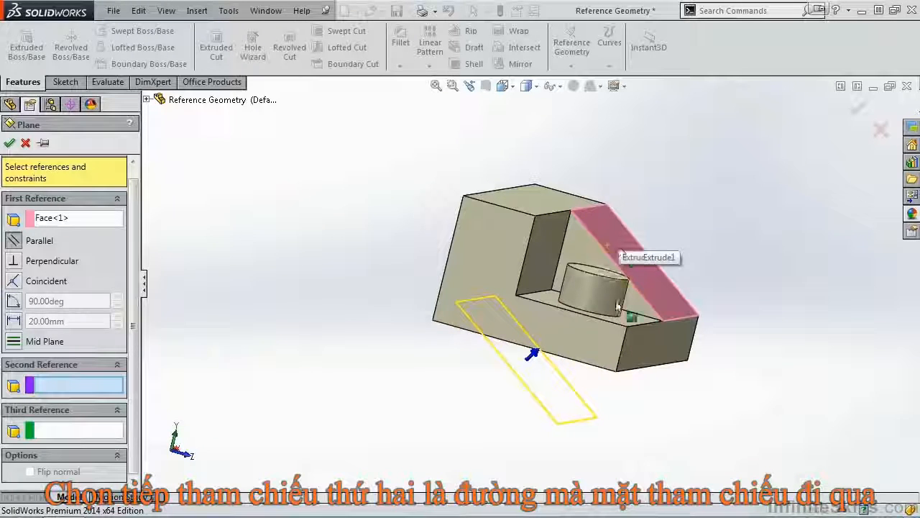
pyautogui.click(632, 374)
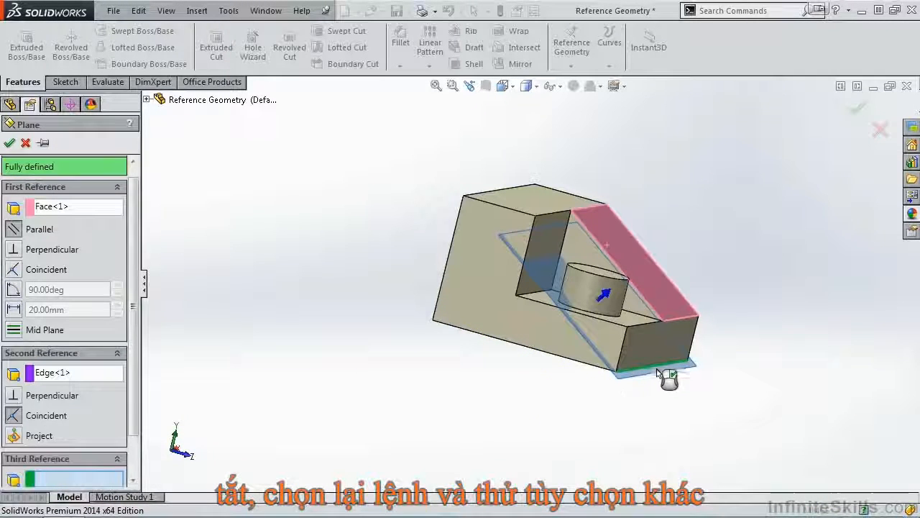
pyautogui.moveTo(654, 404); pyautogui.dragTo(623, 417, button='middle')
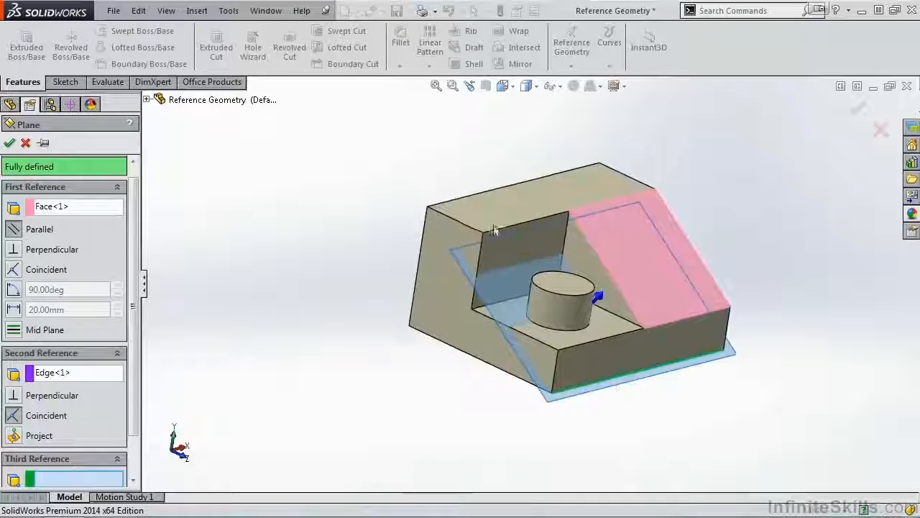
# Remove the bottom edge and the sloped face from the plane's references.
pyautogui.rightClick(77, 372)
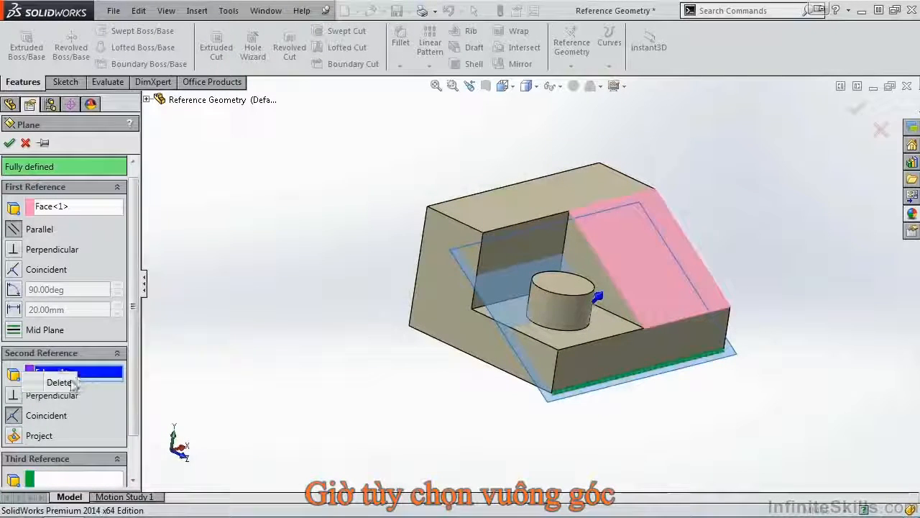
pyautogui.click(63, 381)
pyautogui.click(89, 222)
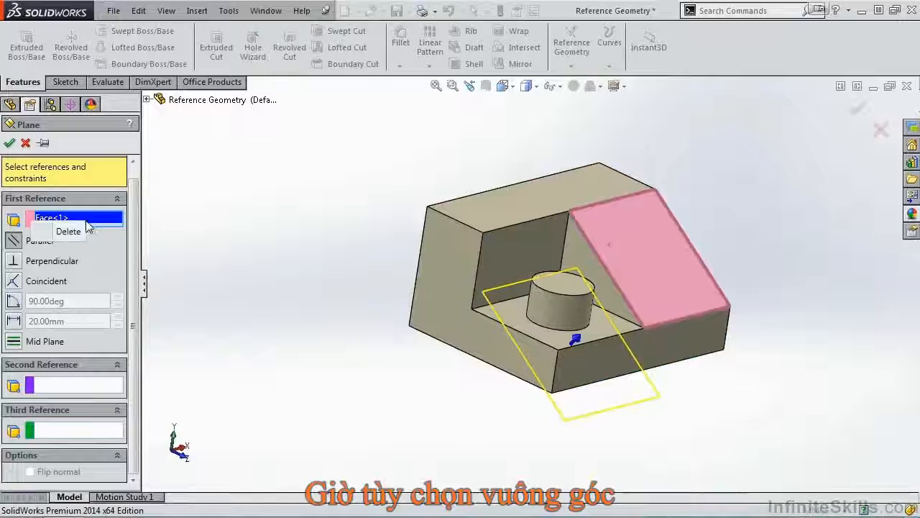
pyautogui.click(78, 230)
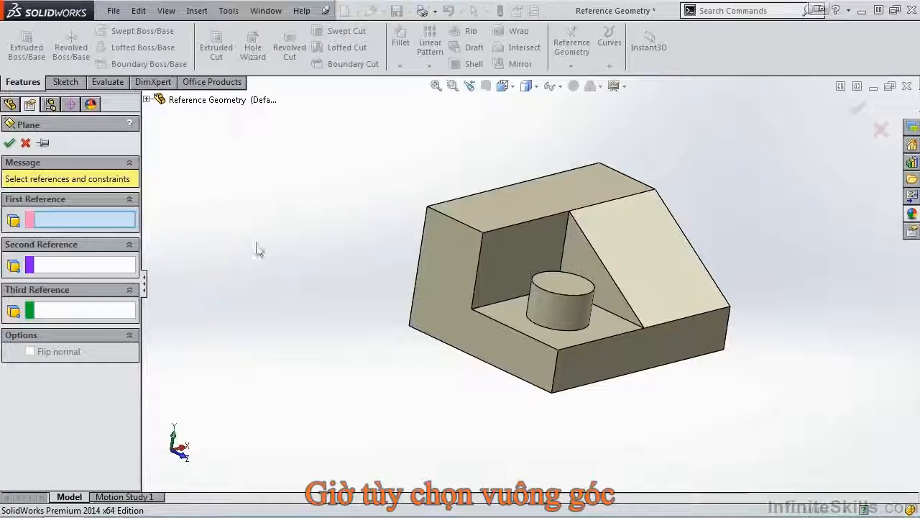
# Create a reference plane perpendicular to the sloped face and coincident with that face's lower edge.
pyautogui.click(650, 246)
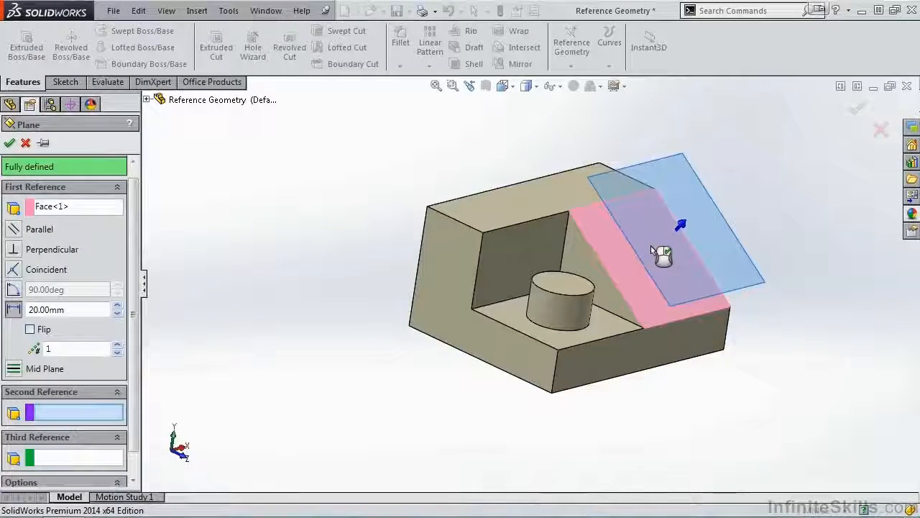
pyautogui.click(13, 251)
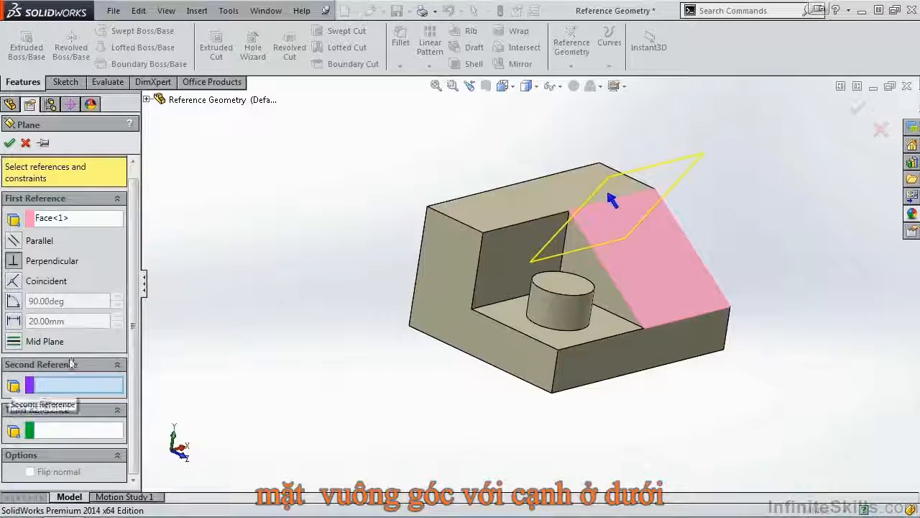
pyautogui.click(662, 325)
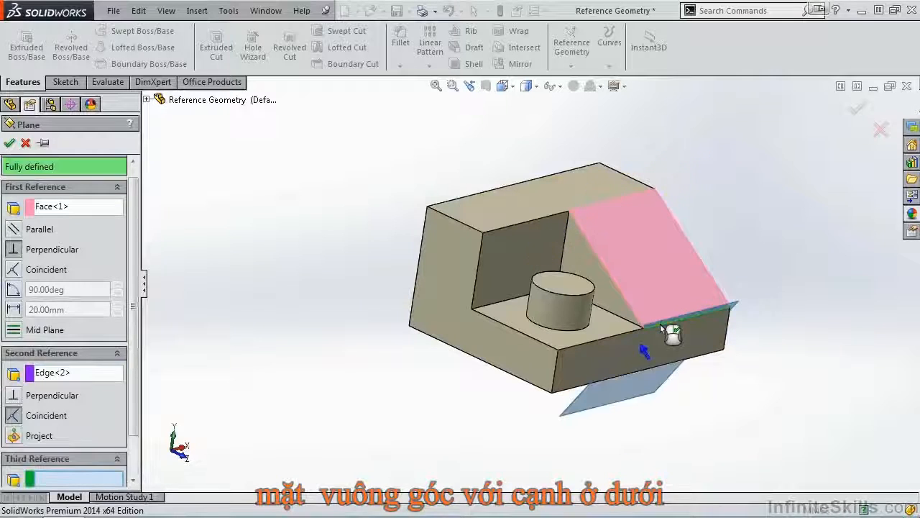
pyautogui.moveTo(731, 441)
pyautogui.mouseDown(button='middle')
pyautogui.moveTo(714, 398)
pyautogui.moveTo(758, 381)
pyautogui.moveTo(726, 405)
pyautogui.moveTo(723, 419)
pyautogui.moveTo(751, 409)
pyautogui.moveTo(733, 424)
pyautogui.mouseUp(button='middle')
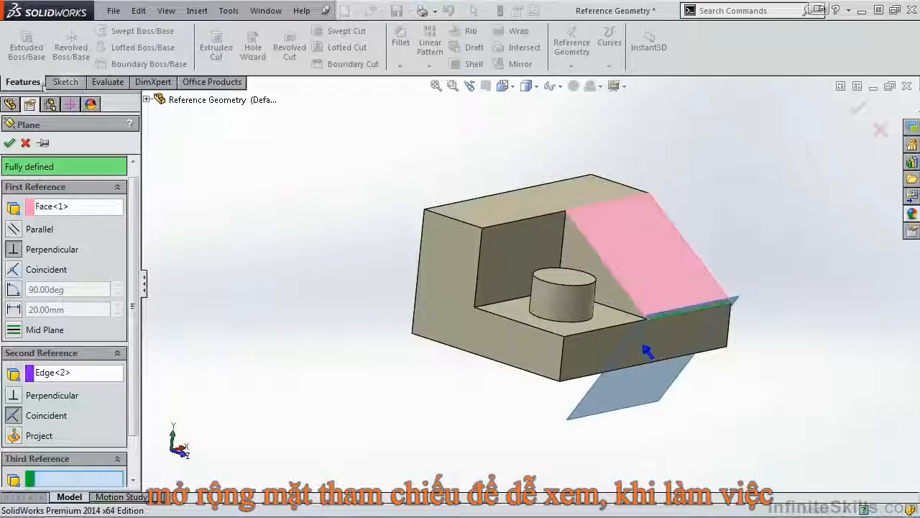
pyautogui.click(9, 142)
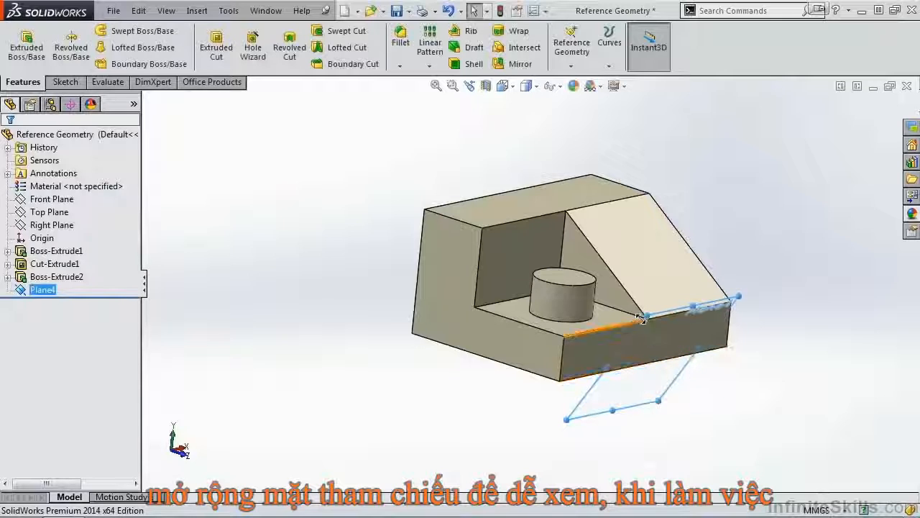
# Enlarge the perpendicular plane's border well beyond the block, and undo both the resizing and the plane.
pyautogui.moveTo(643, 293); pyautogui.dragTo(823, 195)
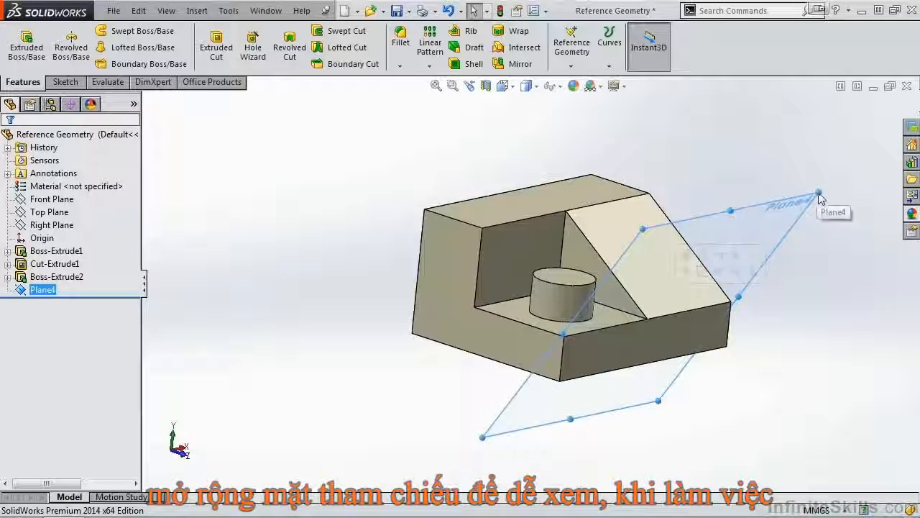
pyautogui.click(737, 298)
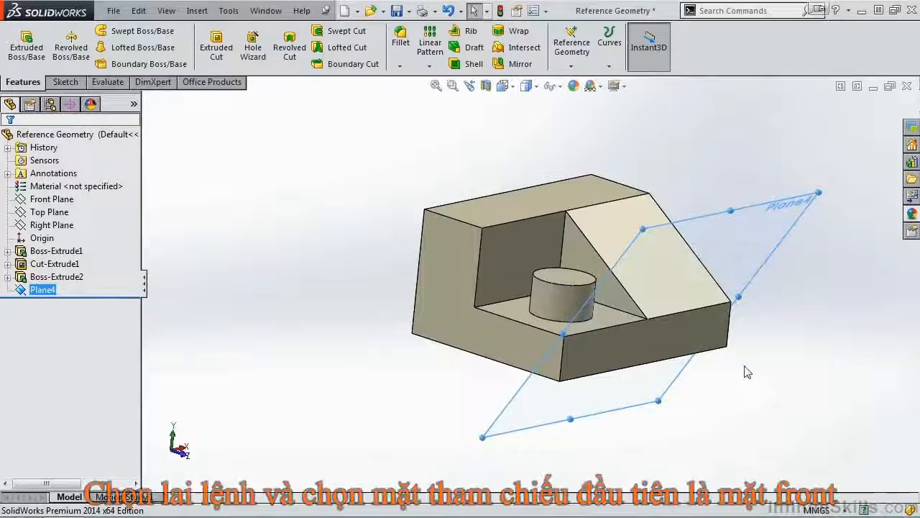
pyautogui.moveTo(745, 371); pyautogui.dragTo(744, 345, button='middle')
pyautogui.click(451, 13)
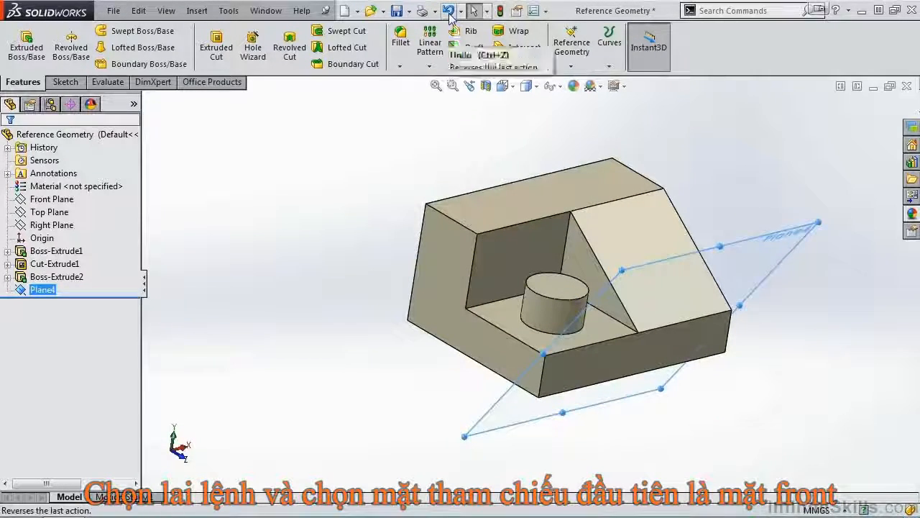
pyautogui.click(451, 13)
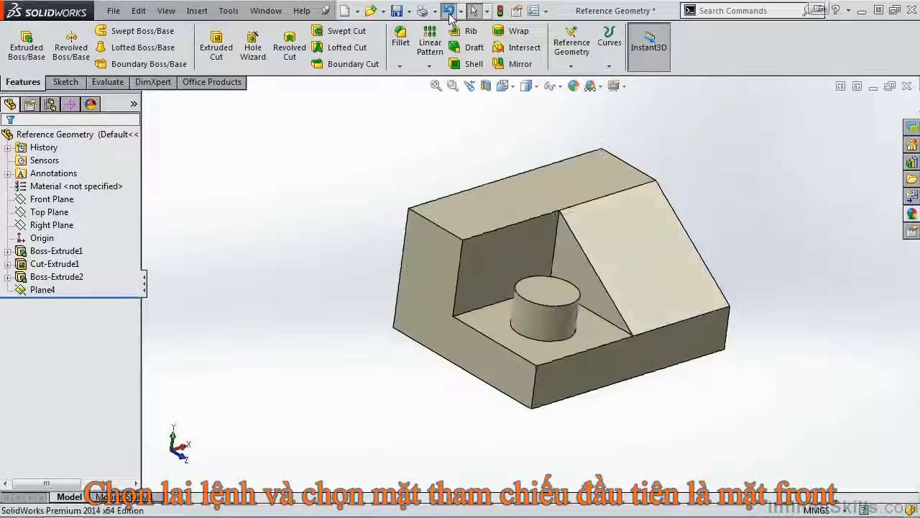
# Define a new reference plane midway between the L-shaped end face and the opposite end face of the block.
pyautogui.click(571, 66)
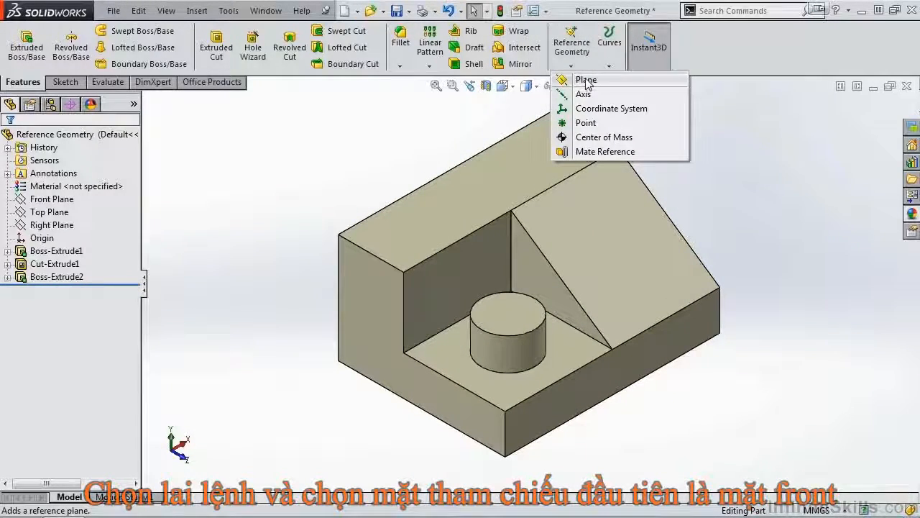
pyautogui.click(586, 81)
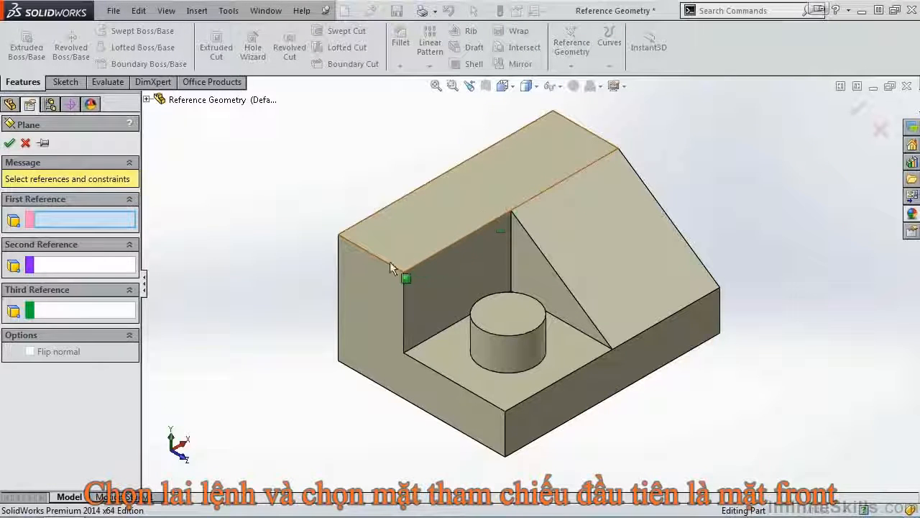
pyautogui.click(369, 301)
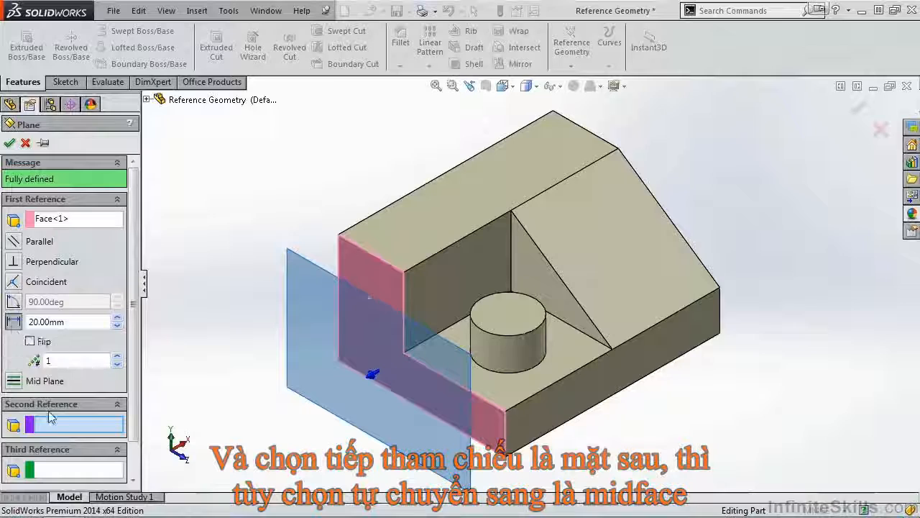
pyautogui.moveTo(568, 455); pyautogui.dragTo(636, 309, button='middle')
pyautogui.click(672, 264)
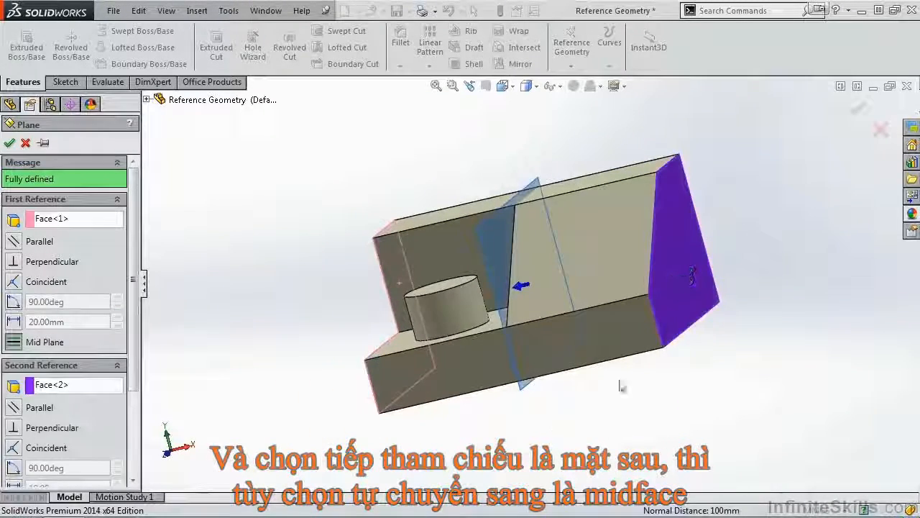
pyautogui.moveTo(620, 381); pyautogui.dragTo(619, 461, button='middle')
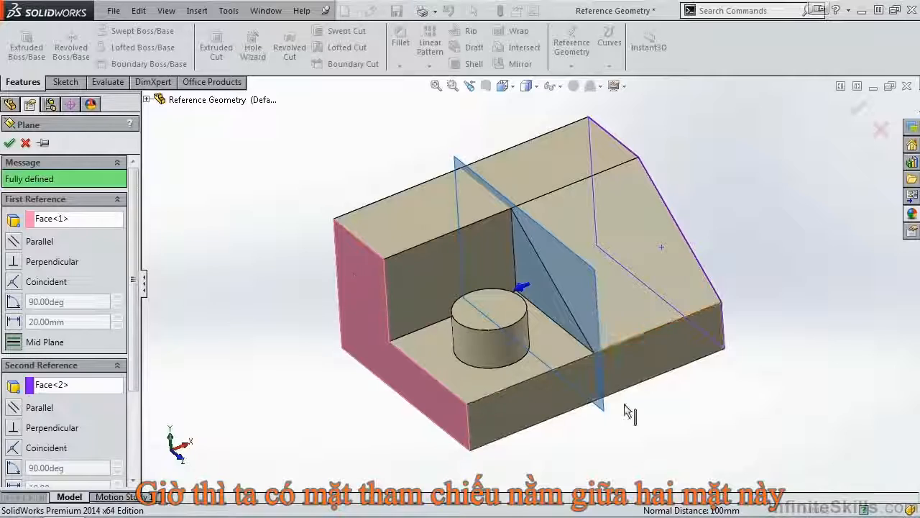
pyautogui.moveTo(668, 416); pyautogui.dragTo(734, 421, button='middle')
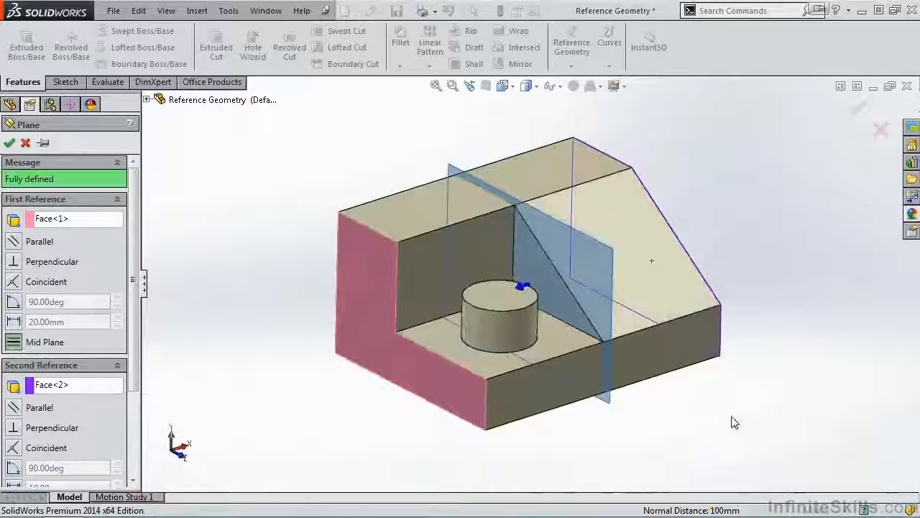
# Remove both end faces from the plane's references.
pyautogui.rightClick(61, 385)
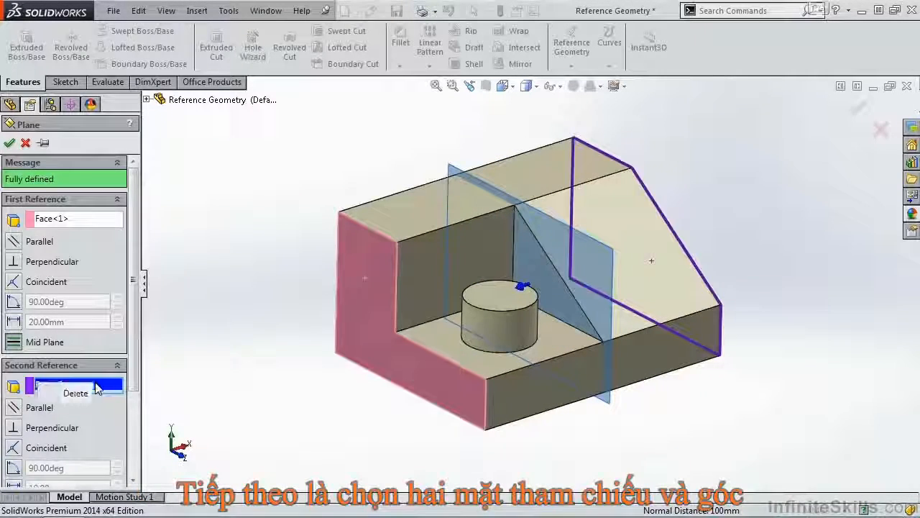
pyautogui.click(79, 392)
pyautogui.click(80, 219)
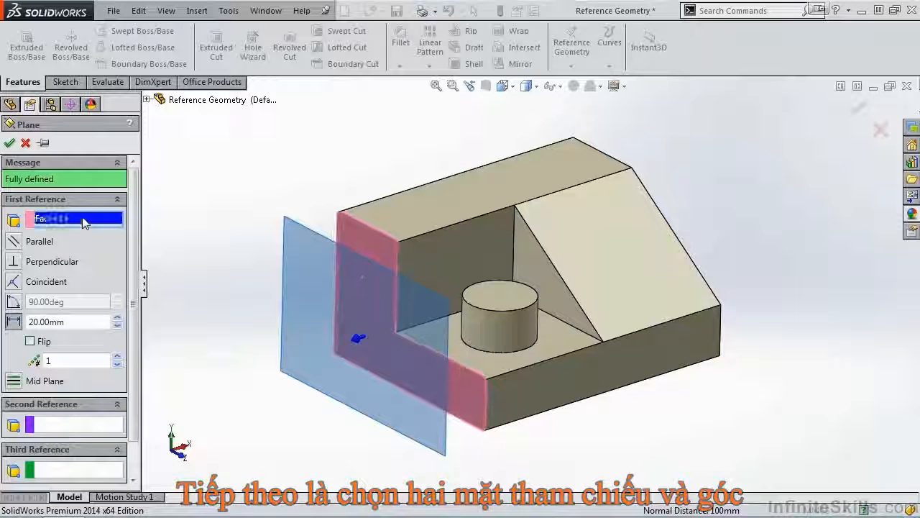
pyautogui.rightClick(79, 219)
pyautogui.click(72, 232)
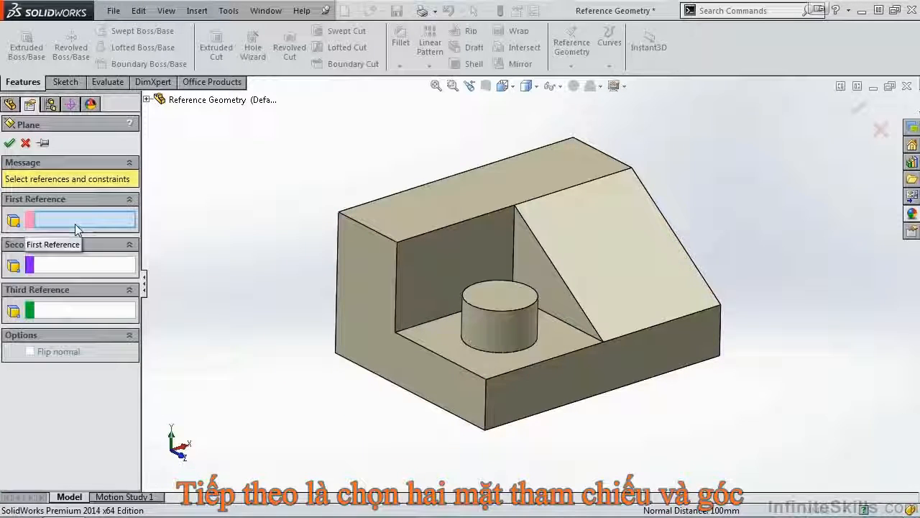
# Define the plane at 45 degrees to the sloped face and coincident with that face's lower edge.
pyautogui.click(617, 261)
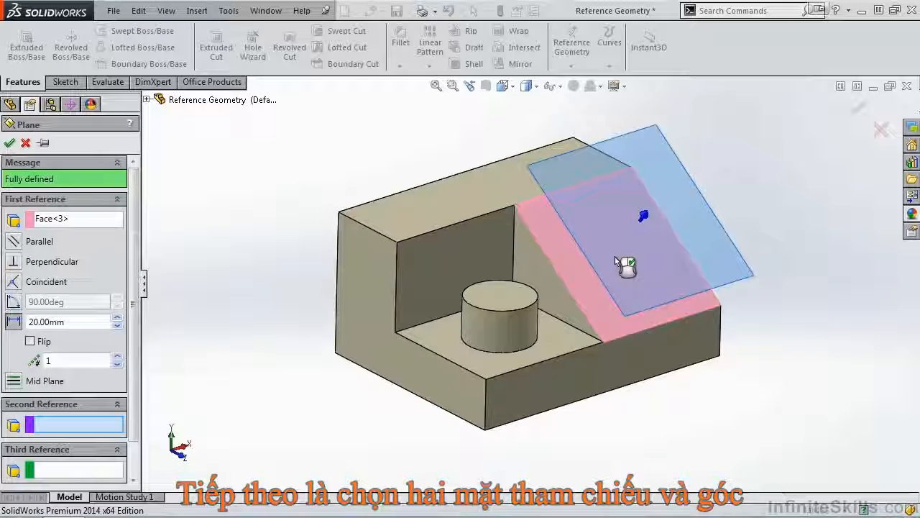
pyautogui.click(651, 329)
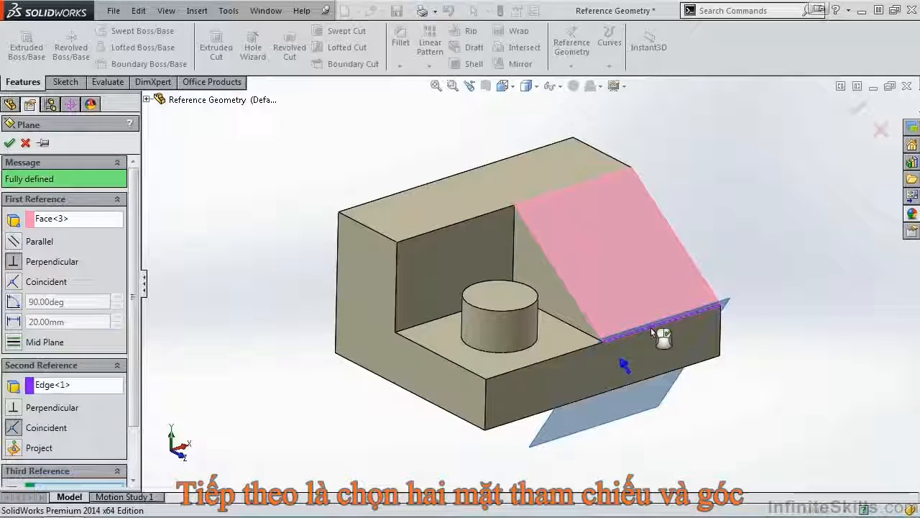
pyautogui.click(13, 302)
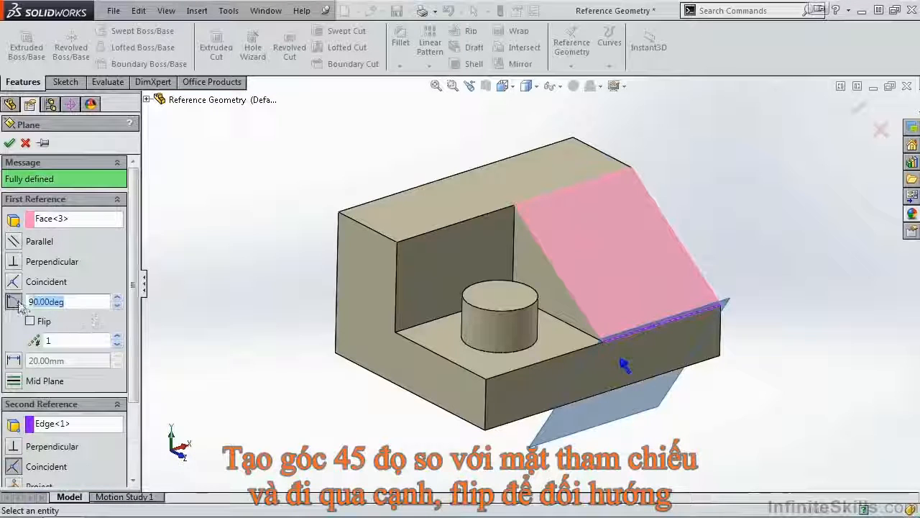
pyautogui.write('45')
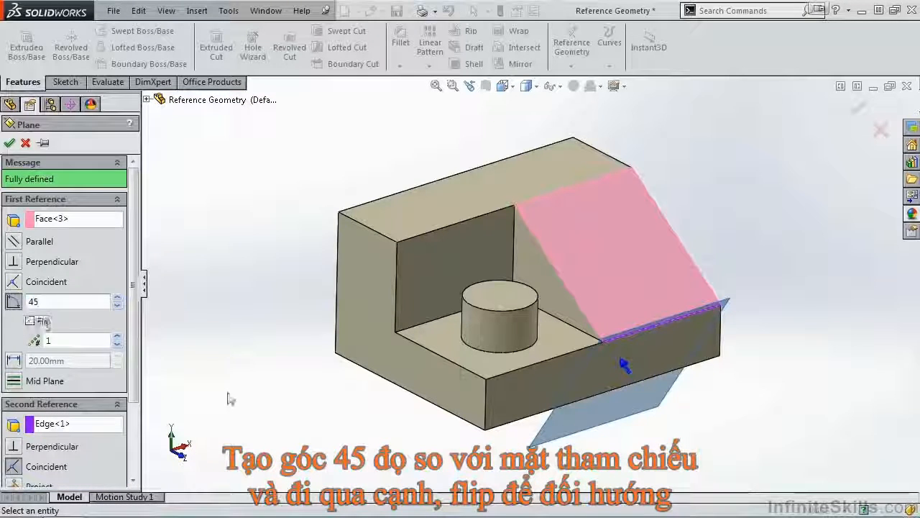
pyautogui.click(261, 385)
pyautogui.moveTo(622, 471); pyautogui.dragTo(663, 399, button='middle')
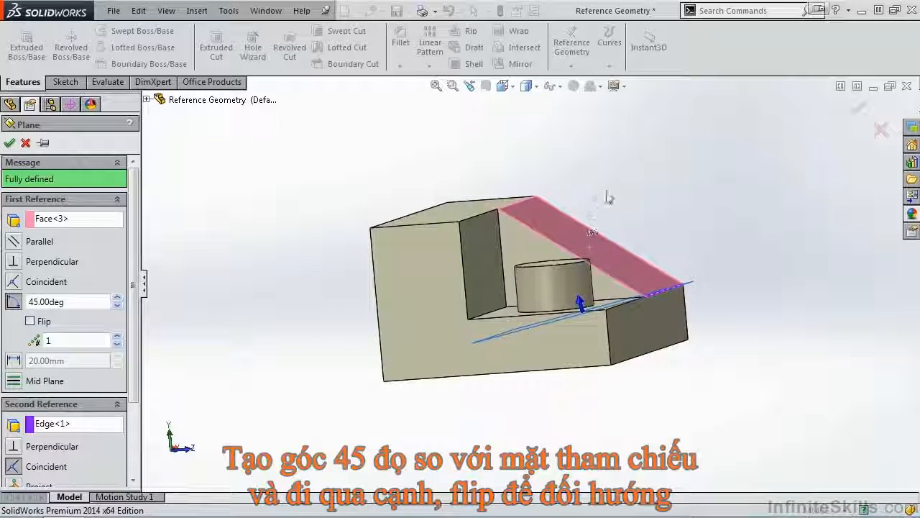
pyautogui.moveTo(674, 424); pyautogui.dragTo(655, 463, button='middle')
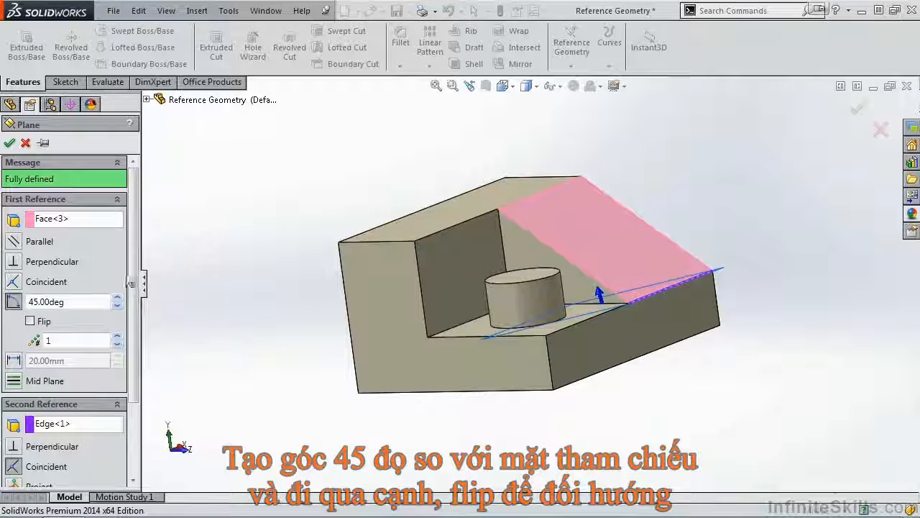
# Flip the 45-degree plane to the other side of the sloped face.
pyautogui.click(30, 320)
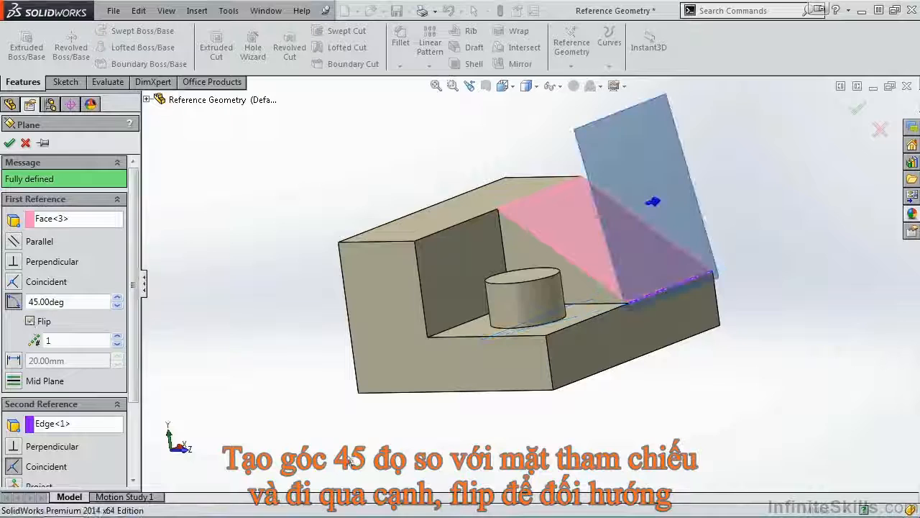
pyautogui.moveTo(534, 419); pyautogui.dragTo(559, 419, button='middle')
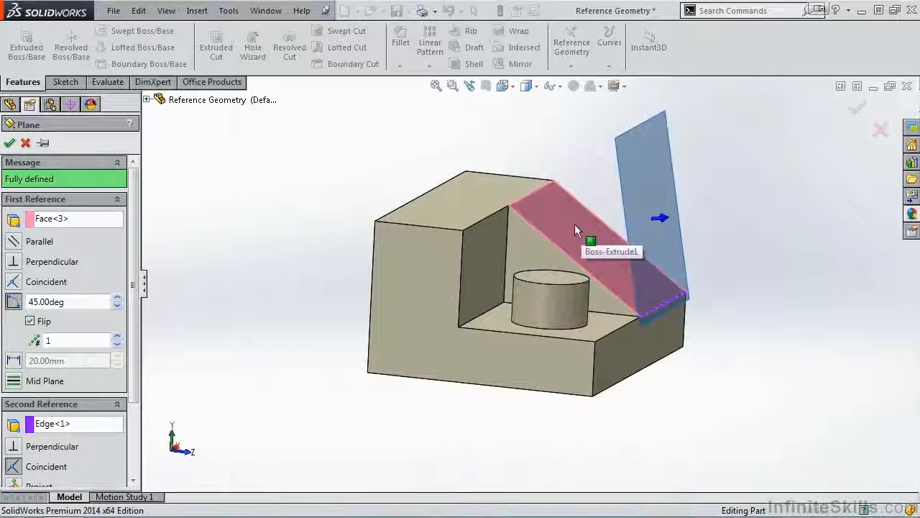
pyautogui.moveTo(342, 282); pyautogui.dragTo(302, 333, button='middle')
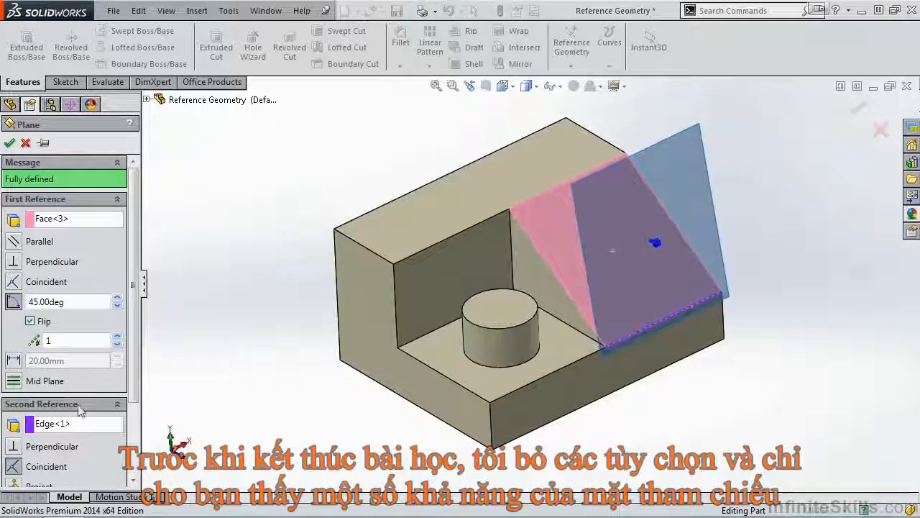
# Remove the lower edge and the sloped face from the angled plane's references.
pyautogui.rightClick(44, 423)
pyautogui.click(66, 432)
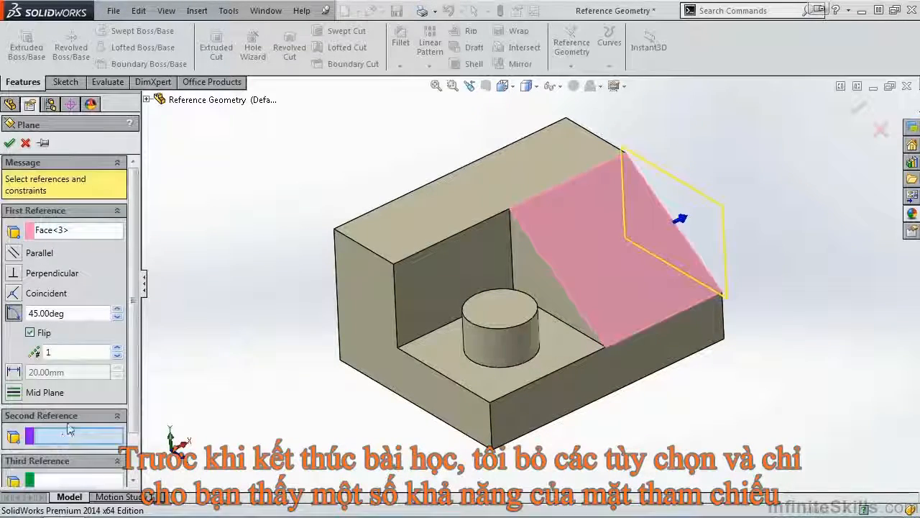
pyautogui.rightClick(106, 235)
pyautogui.click(94, 243)
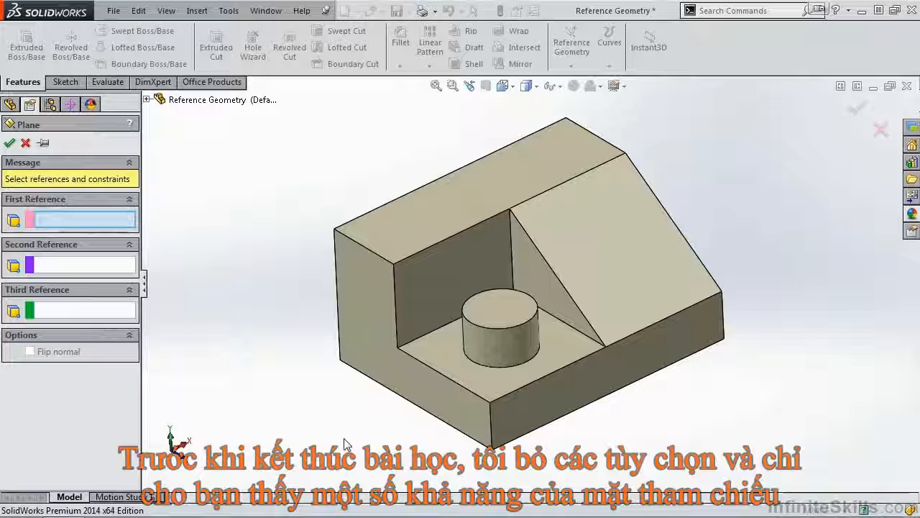
# Define the plane through three vertices: the upper step corner, the slope's inner lower corner and the block's bottom front corner.
pyautogui.click(394, 263)
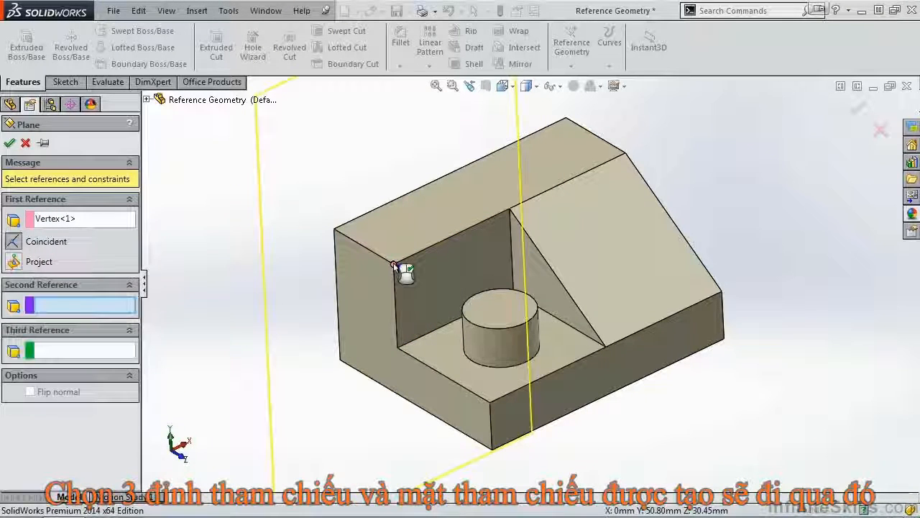
pyautogui.click(606, 348)
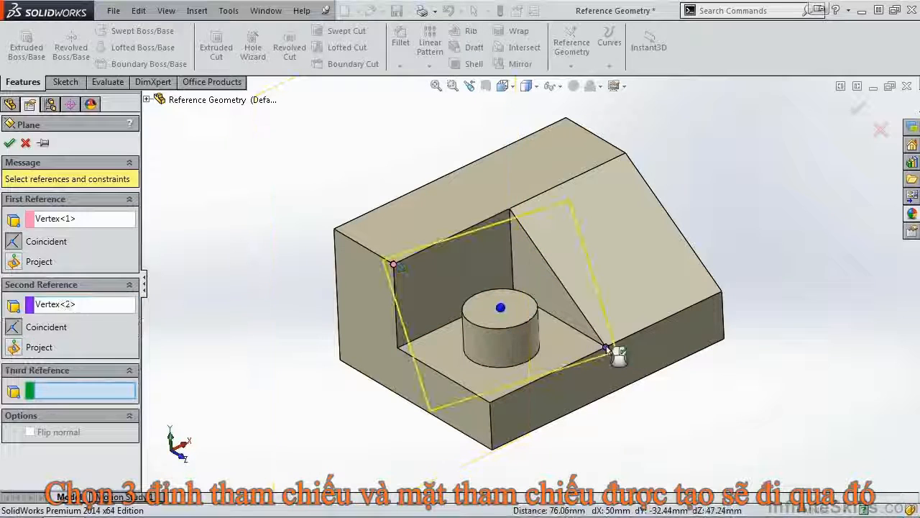
pyautogui.click(492, 451)
pyautogui.moveTo(618, 471); pyautogui.dragTo(611, 430, button='middle')
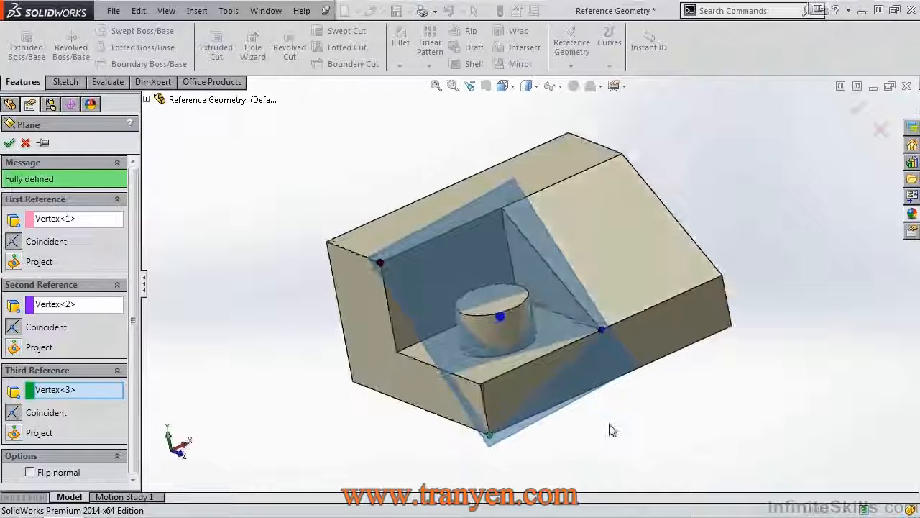